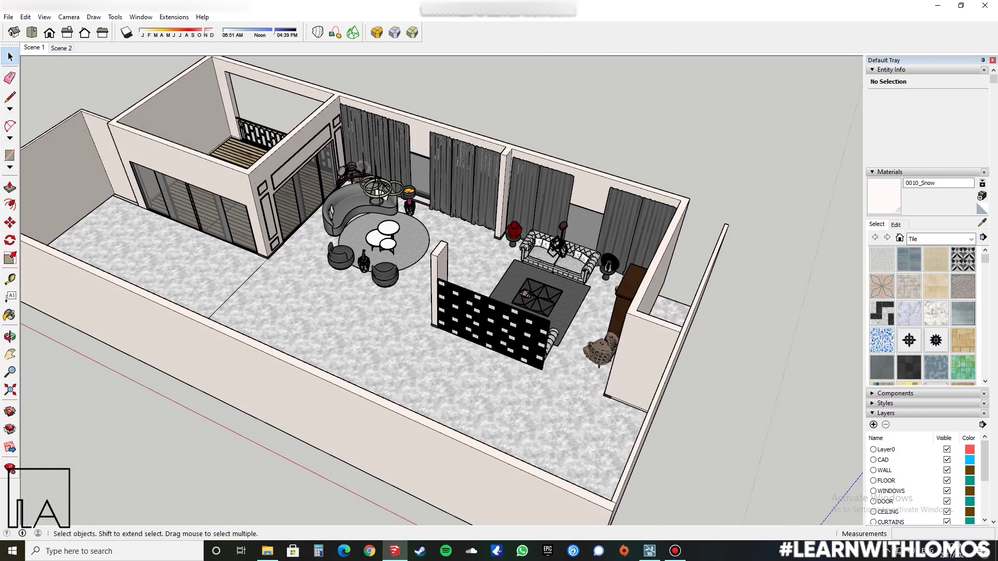
Examine the interior model's lounge seating, perforated partition, bookcase wall and balcony from several angles.
{"action": "middle_click_drag", "start_coordinate": [601, 440], "coordinate": [594, 441]}
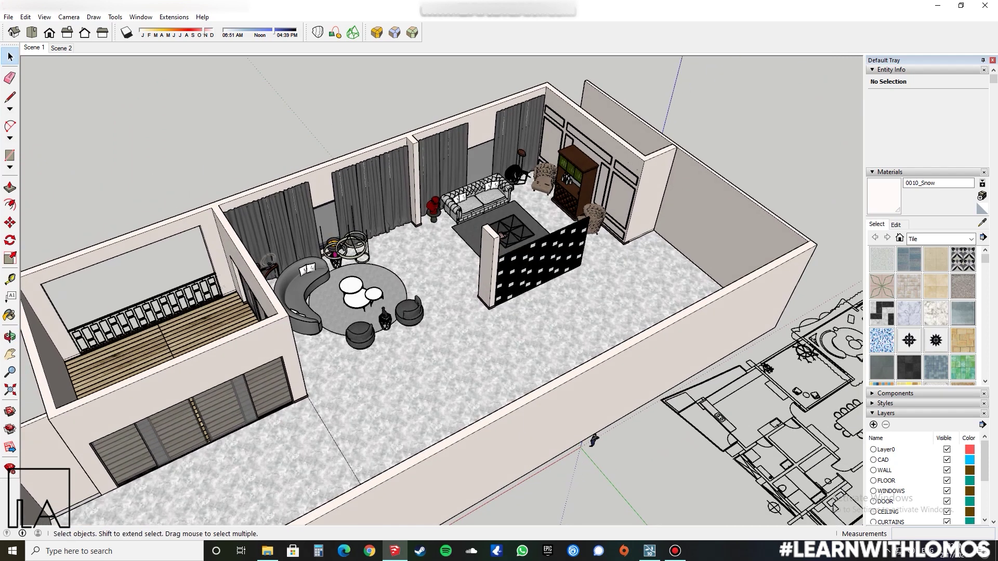
{"action": "scroll", "coordinate": [442, 312], "scroll_direction": "up", "scroll_amount": 8}
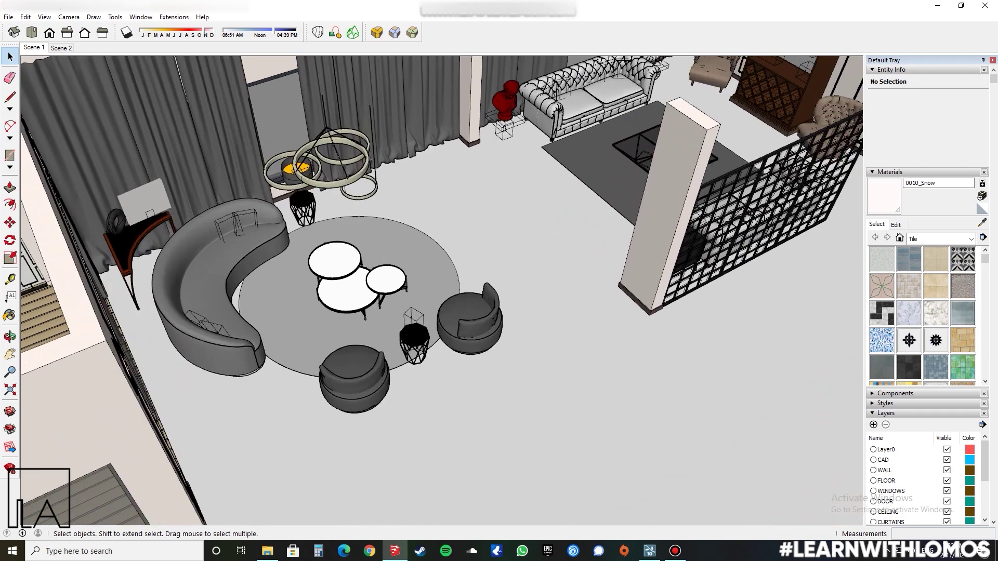
{"action": "middle_click_drag", "start_coordinate": [442, 311], "coordinate": [364, 301]}
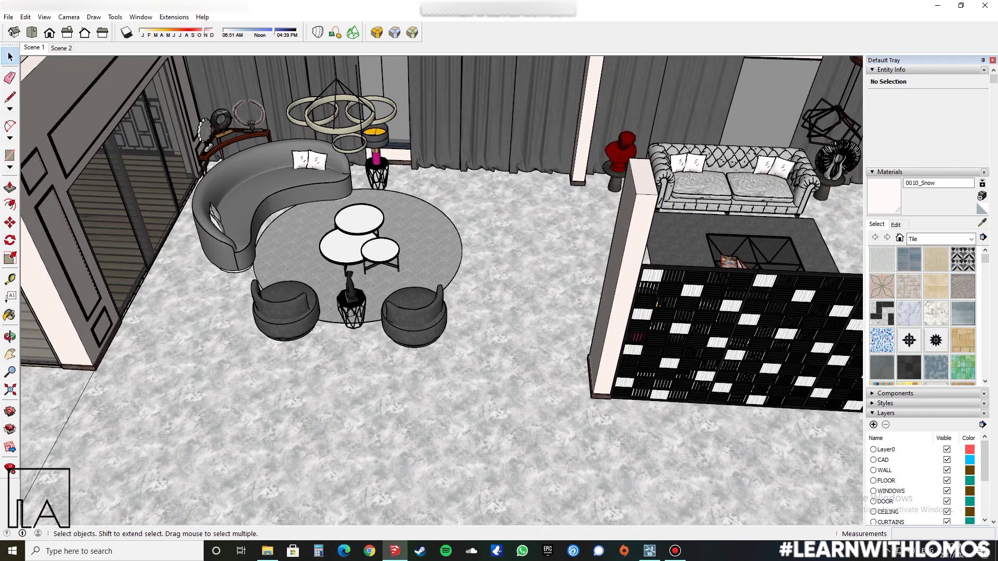
{"action": "middle_click_drag", "start_coordinate": [442, 291], "coordinate": [357, 346], "text": "shift"}
{"action": "middle_click_drag", "start_coordinate": [369, 312], "coordinate": [307, 322]}
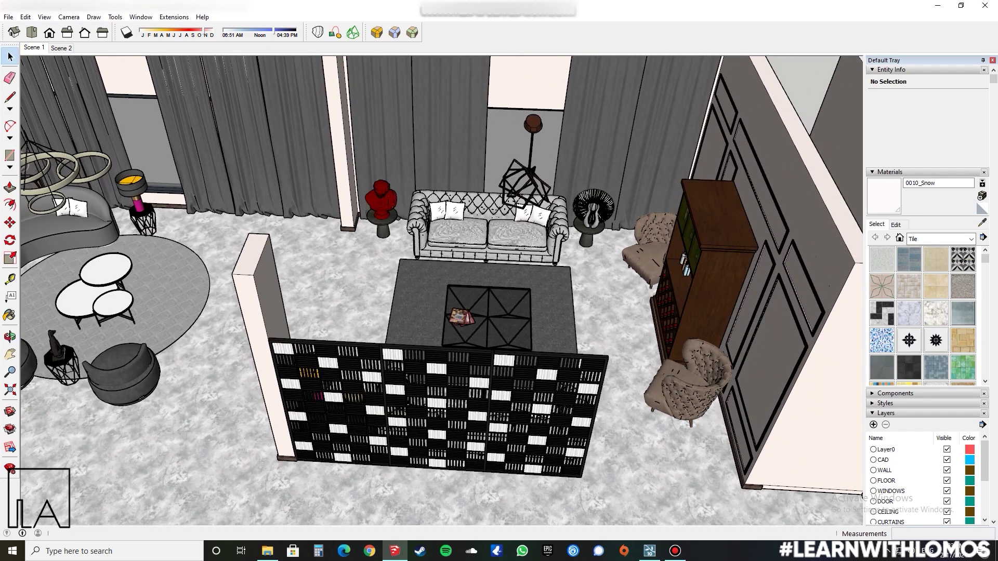
{"action": "middle_click_drag", "start_coordinate": [442, 292], "coordinate": [335, 299]}
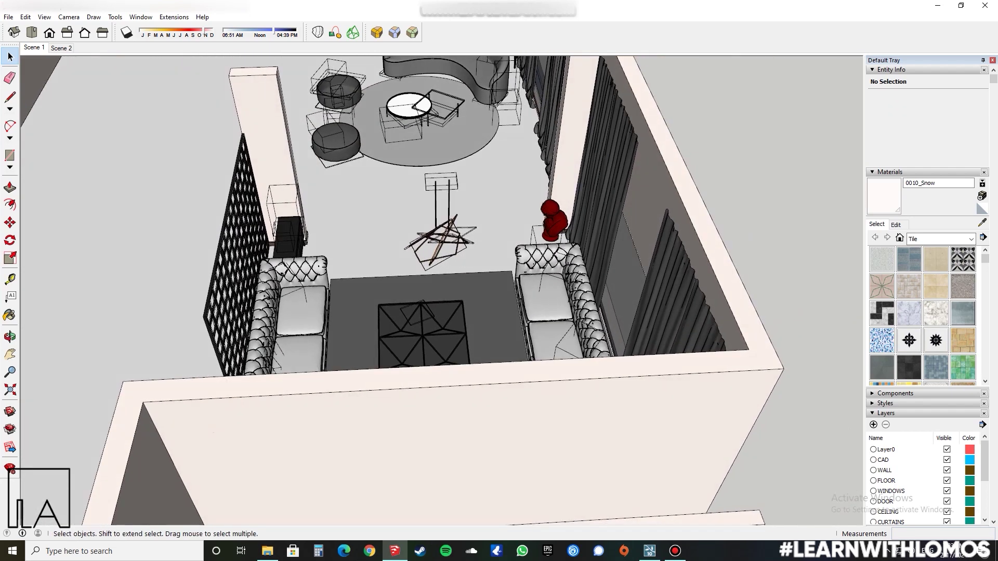
{"action": "middle_click_drag", "start_coordinate": [405, 219], "coordinate": [484, 457], "text": "shift"}
{"action": "middle_click_drag", "start_coordinate": [468, 250], "coordinate": [166, 364], "text": "shift"}
{"action": "middle_click_drag", "start_coordinate": [499, 323], "coordinate": [323, 343]}
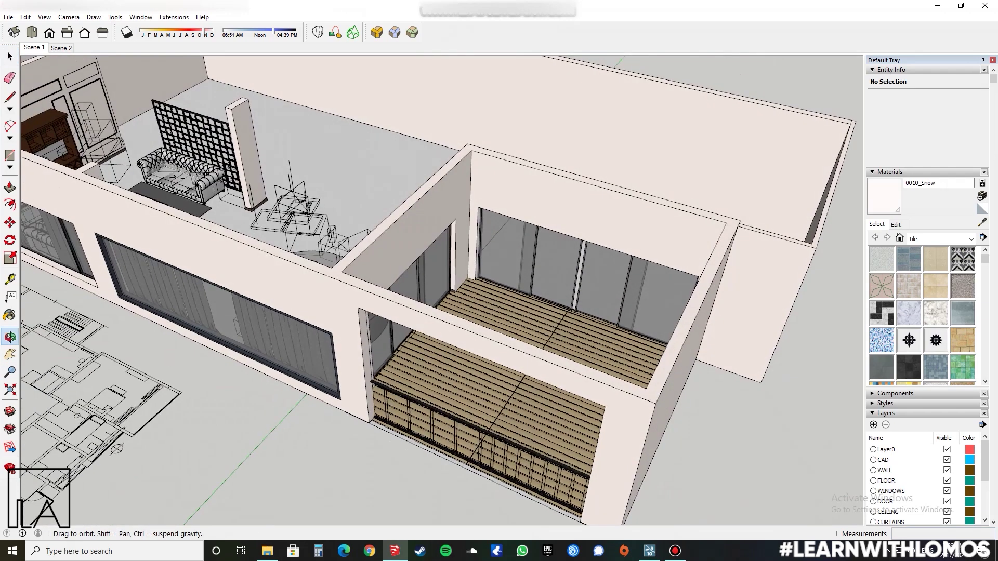
{"action": "middle_click_drag", "start_coordinate": [208, 198], "coordinate": [161, 195]}
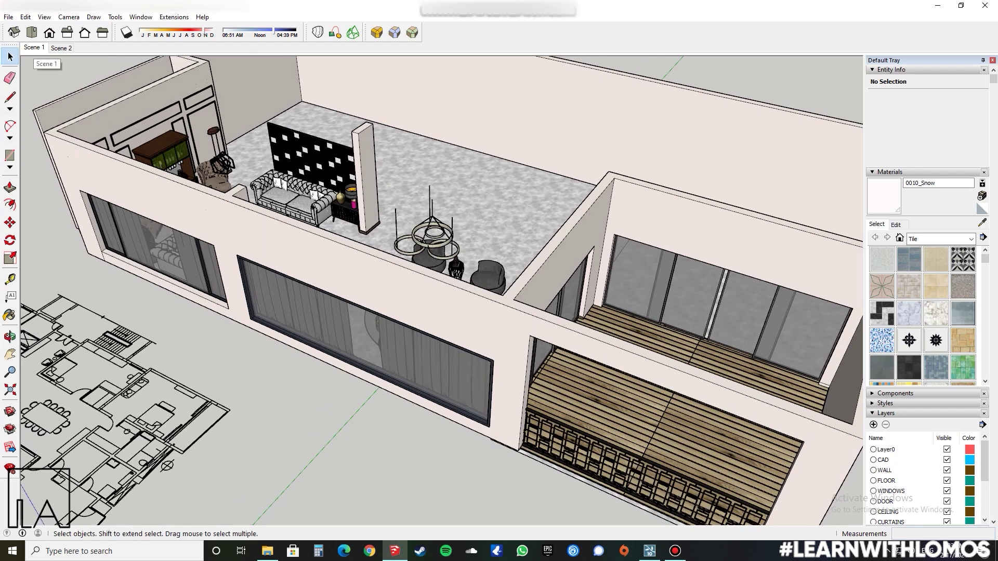
Start Lumion LiveSync from the Scene 2 view and switch to Lumion.
{"action": "left_click", "coordinate": [62, 48]}
{"action": "left_click", "coordinate": [174, 17]}
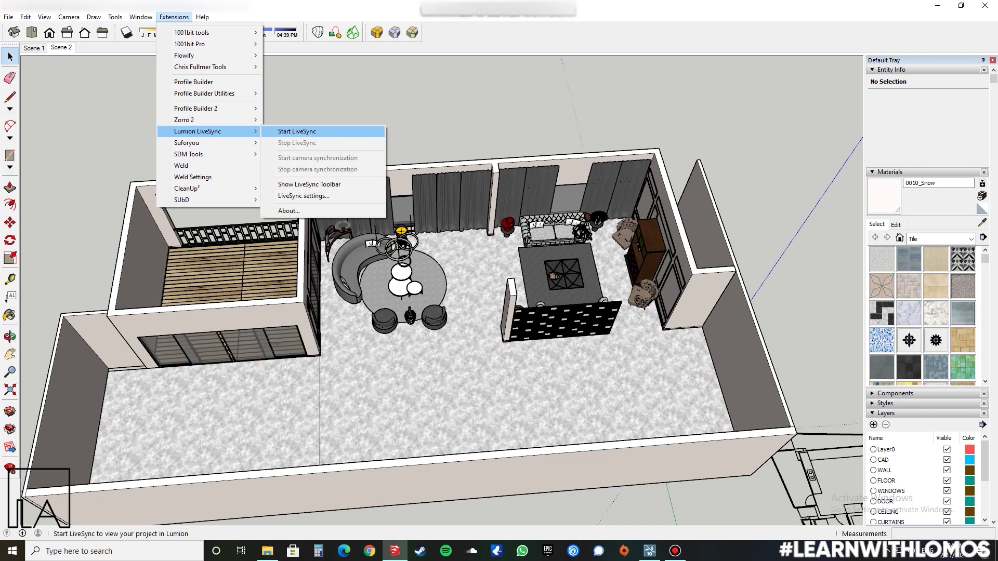
{"action": "left_click", "coordinate": [297, 131]}
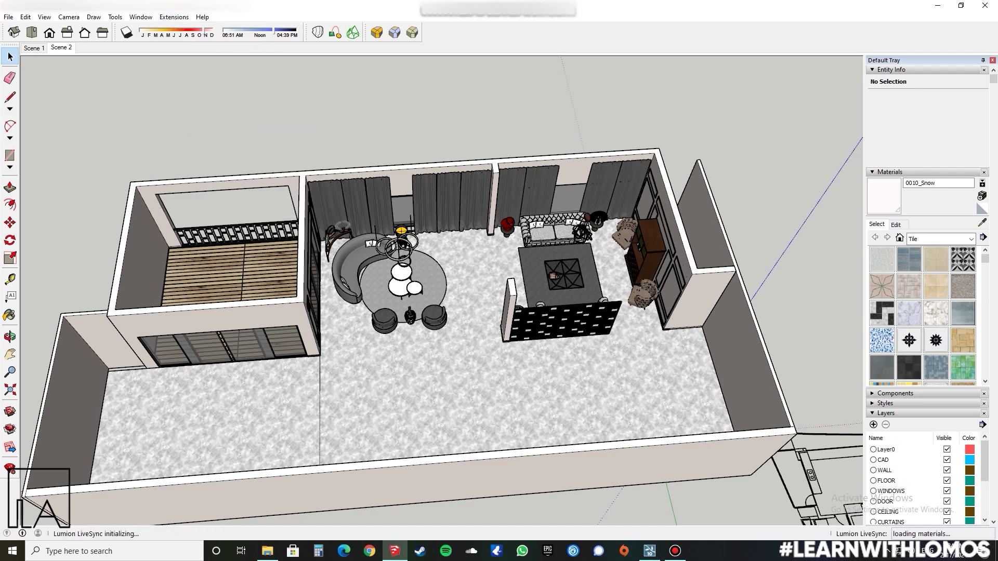
{"action": "left_click", "coordinate": [650, 551]}
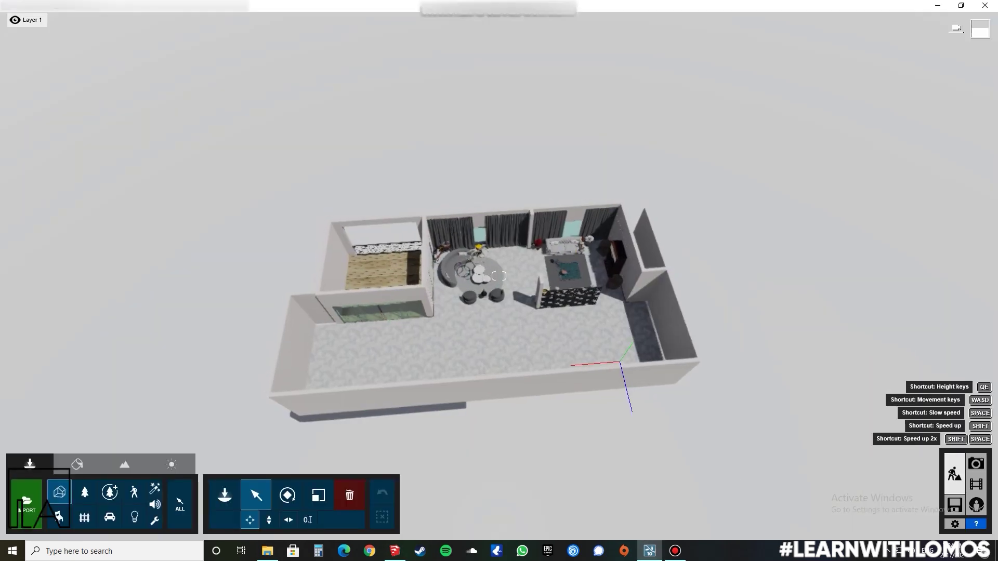
Inspect the synced model in Lumion, moving in on the curved sofa seating area.
{"action": "key", "text": "w"}
{"action": "mouse_move", "coordinate": [631, 371]}
{"action": "right_mouse_down"}
{"action": "mouse_move", "coordinate": [672, 380]}
{"action": "mouse_move", "coordinate": [632, 375]}
{"action": "right_mouse_up"}
{"action": "key", "text": "a"}
{"action": "scroll", "coordinate": [498, 276], "scroll_direction": "up", "scroll_amount": 10}
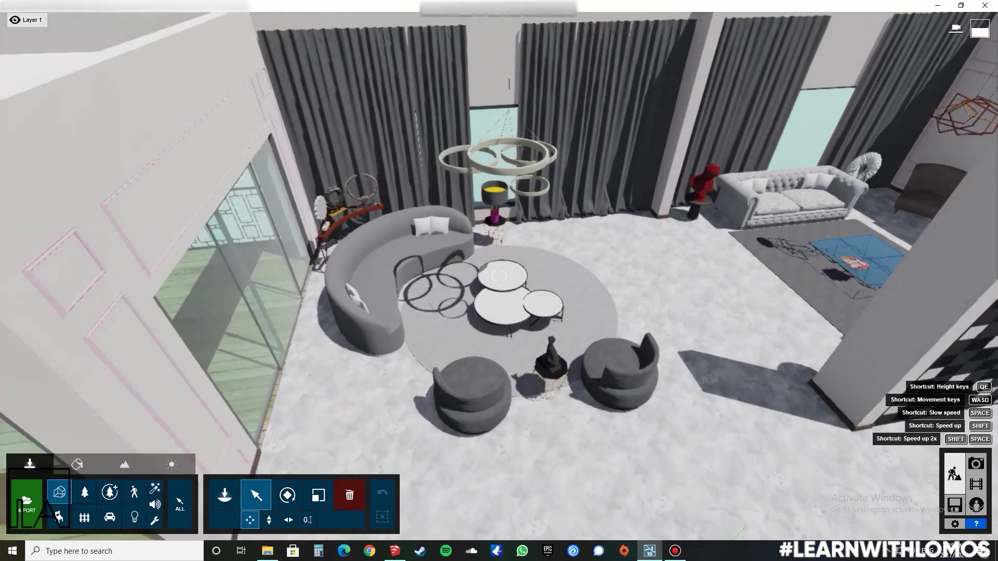
{"action": "mouse_move", "coordinate": [498, 276]}
{"action": "right_mouse_down"}
{"action": "mouse_move", "coordinate": [501, 228]}
{"action": "mouse_move", "coordinate": [374, 193]}
{"action": "mouse_move", "coordinate": [372, 177]}
{"action": "mouse_move", "coordinate": [499, 276]}
{"action": "right_mouse_up"}
{"action": "key", "text": "e"}
{"action": "key", "text": "w"}
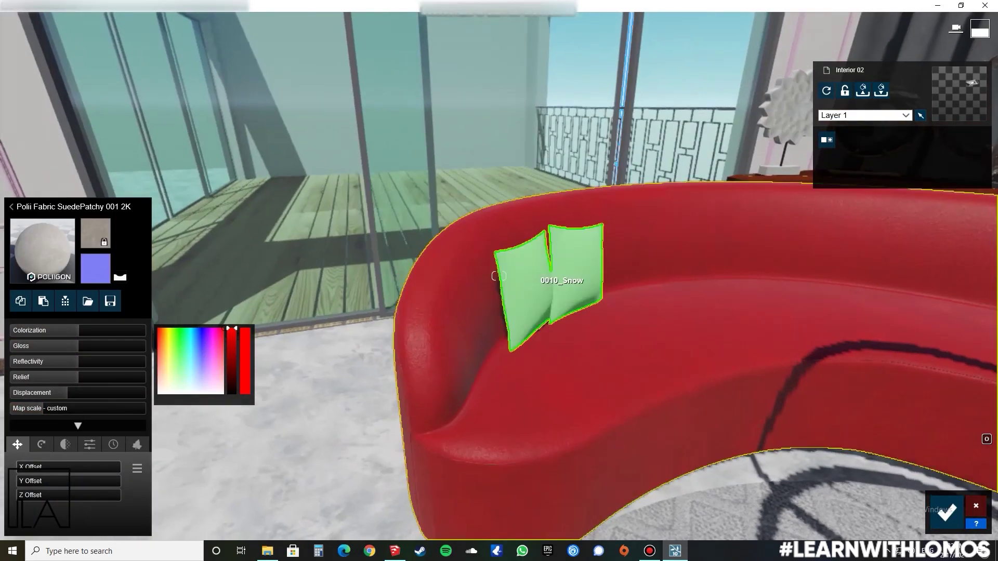
Give the curved sofa's cushions the Polii Fabric SuedePatchy 001 2K material, tinted black with reflectivity 0.8.
{"action": "left_click", "coordinate": [80, 411]}
{"action": "key", "text": "d"}
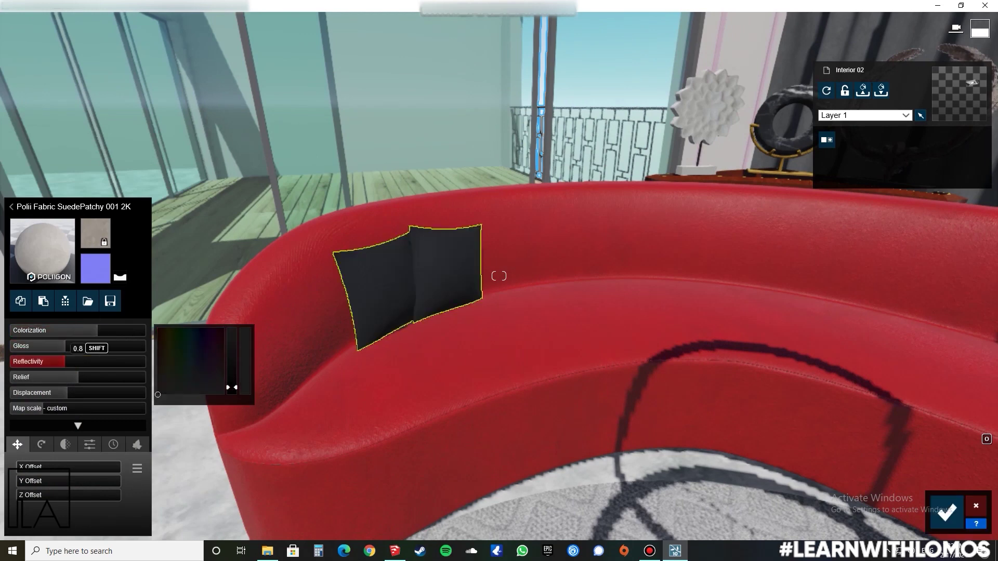
Apply the Black Velvet Fur material to the round rug under the coffee tables.
{"action": "key", "text": "s"}
{"action": "right_click_drag", "start_coordinate": [395, 281], "coordinate": [489, 302]}
{"action": "left_click", "coordinate": [489, 302]}
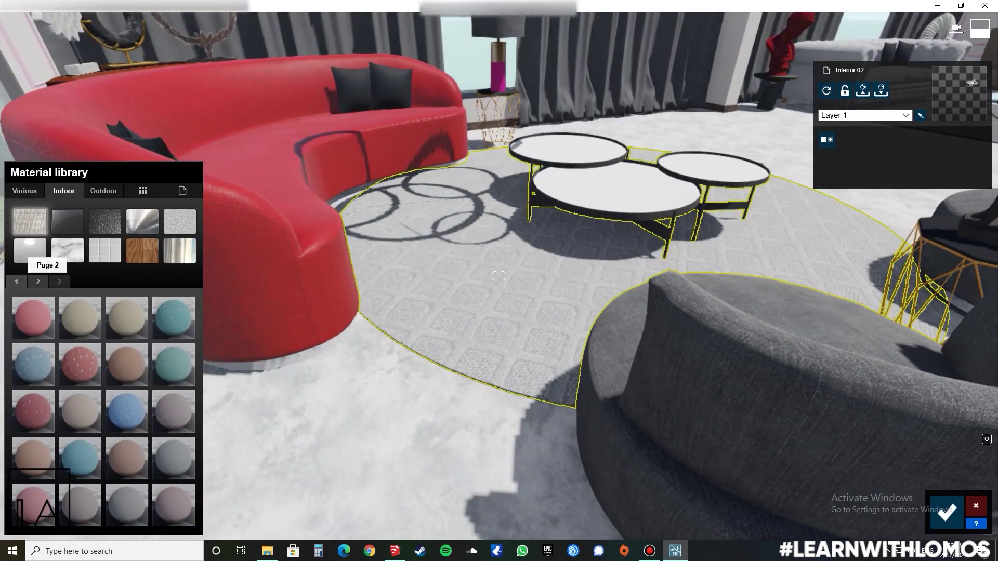
{"action": "left_click", "coordinate": [37, 282]}
{"action": "key", "text": "w"}
{"action": "left_click", "coordinate": [24, 191]}
{"action": "left_click", "coordinate": [143, 251]}
{"action": "key", "text": "s"}
{"action": "key", "text": "d"}
{"action": "key", "text": "q"}
{"action": "left_click", "coordinate": [33, 318]}
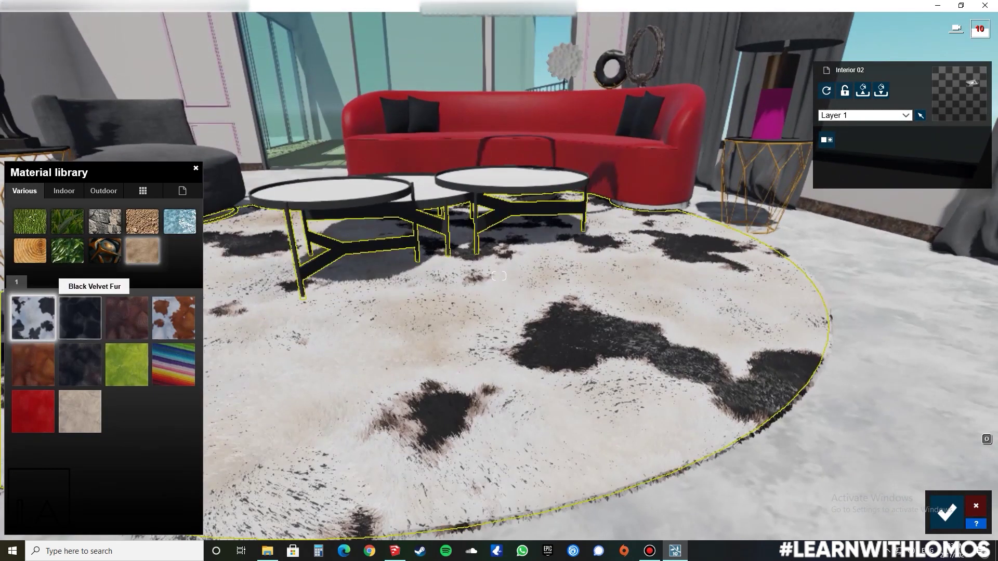
{"action": "left_click", "coordinate": [79, 318]}
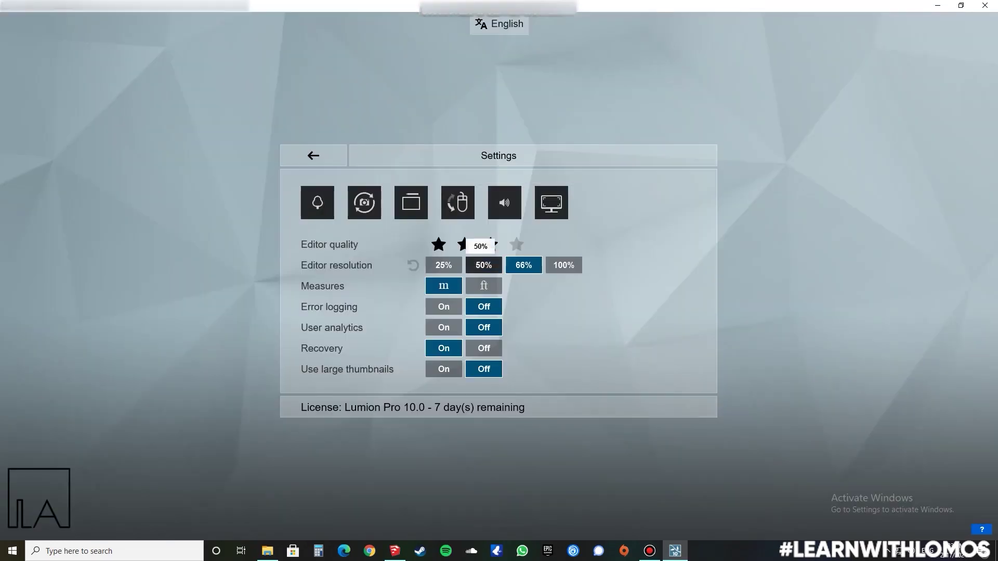
Leave the settings screen and give the grey round armchairs a Standard material with increased relief.
{"action": "left_click", "coordinate": [314, 156]}
{"action": "right_click_drag", "start_coordinate": [548, 275], "coordinate": [491, 308]}
{"action": "key", "text": "w"}
{"action": "key", "text": "s"}
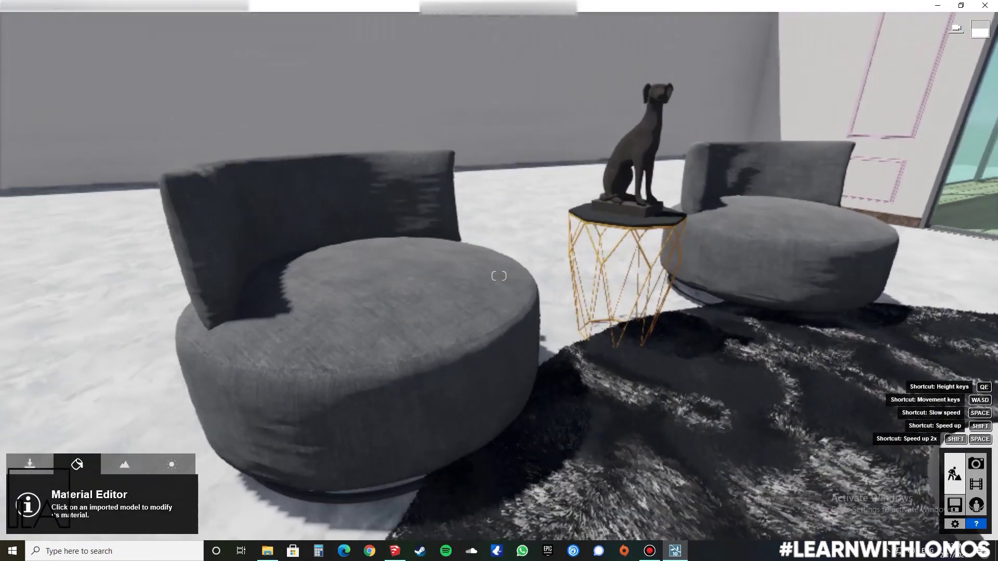
{"action": "left_click", "coordinate": [491, 308]}
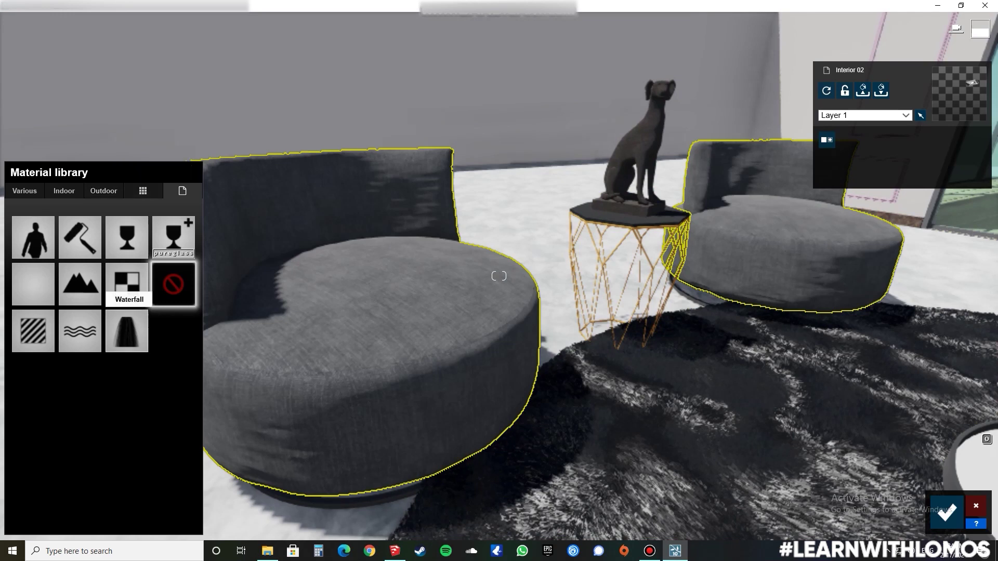
{"action": "left_click", "coordinate": [32, 330]}
{"action": "key", "text": "d"}
{"action": "left_click_drag", "start_coordinate": [78, 393], "coordinate": [106, 393]}
{"action": "key", "text": "a"}
Apply a gold metal from the indoor material library to the side table's wire frame.
{"action": "right_click_drag", "start_coordinate": [457, 385], "coordinate": [502, 343]}
{"action": "key", "text": "w"}
{"action": "key", "text": "d"}
{"action": "left_click", "coordinate": [467, 292]}
{"action": "left_click", "coordinate": [64, 191]}
{"action": "left_click", "coordinate": [143, 189]}
{"action": "left_click", "coordinate": [38, 281]}
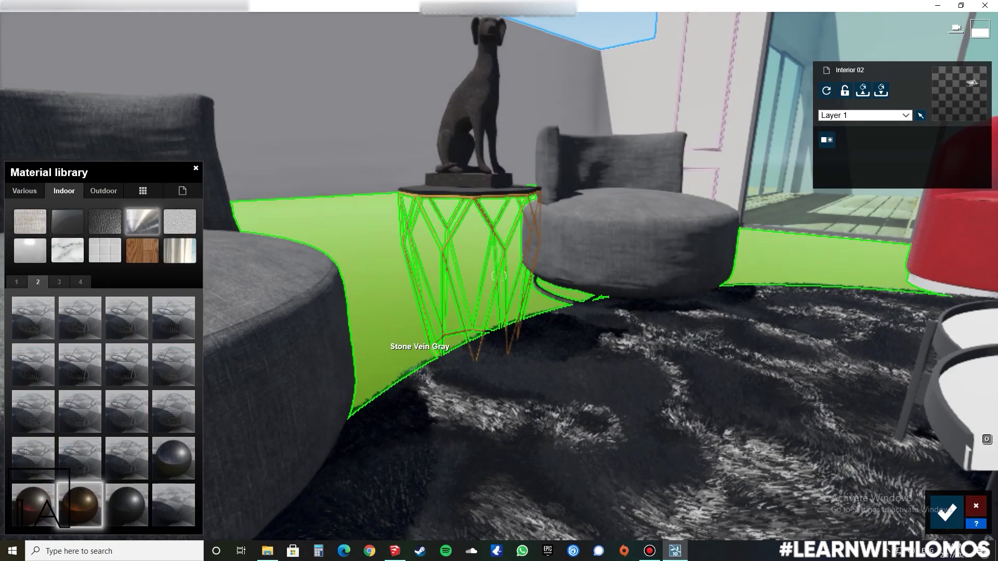
Give the side table's top a black Standard material with reflectivity 0.9 and the dog statue a Standard material.
{"action": "key", "text": "w"}
{"action": "key", "text": "q"}
{"action": "left_click", "coordinate": [509, 350]}
{"action": "left_click", "coordinate": [31, 331]}
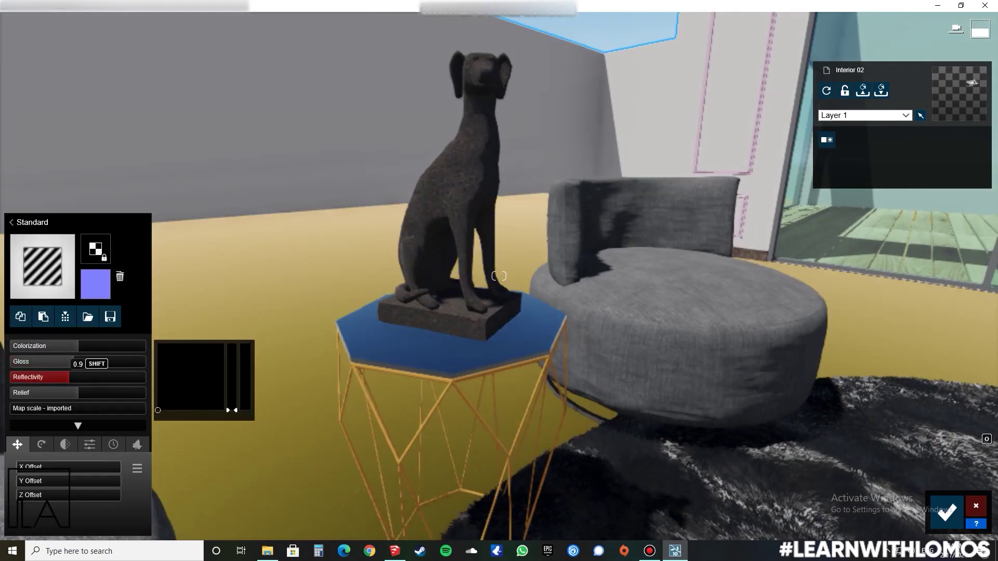
{"action": "left_click", "coordinate": [449, 224]}
{"action": "left_click", "coordinate": [31, 331]}
Try a Standard material on the frames of the round coffee tables.
{"action": "key", "text": "s"}
{"action": "right_click_drag", "start_coordinate": [645, 322], "coordinate": [728, 322]}
{"action": "key", "text": "w"}
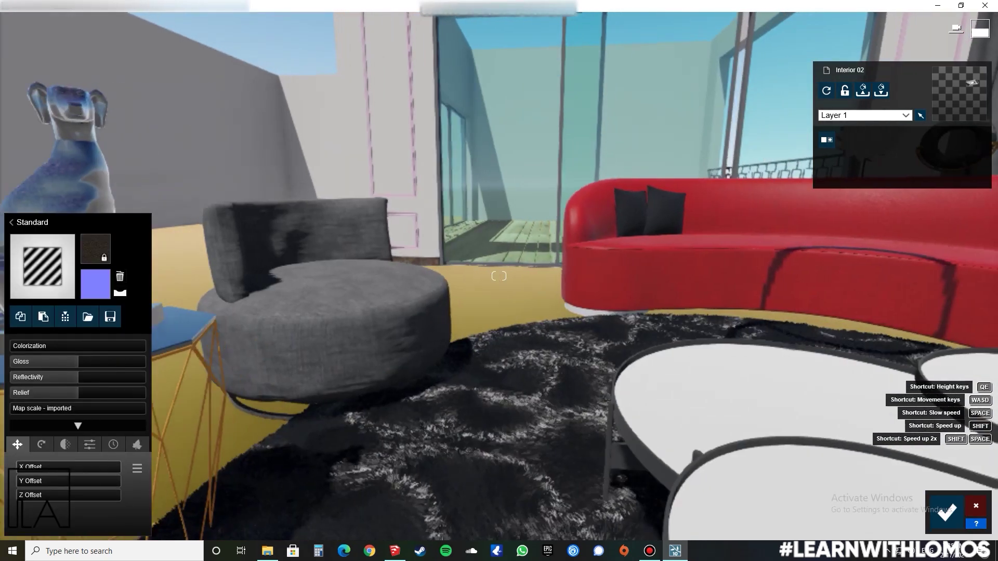
{"action": "key", "text": "s"}
{"action": "right_click_drag", "start_coordinate": [583, 395], "coordinate": [645, 453]}
{"action": "left_click", "coordinate": [644, 453]}
{"action": "left_click", "coordinate": [34, 329]}
{"action": "key", "text": "d"}
{"action": "key", "text": "s"}
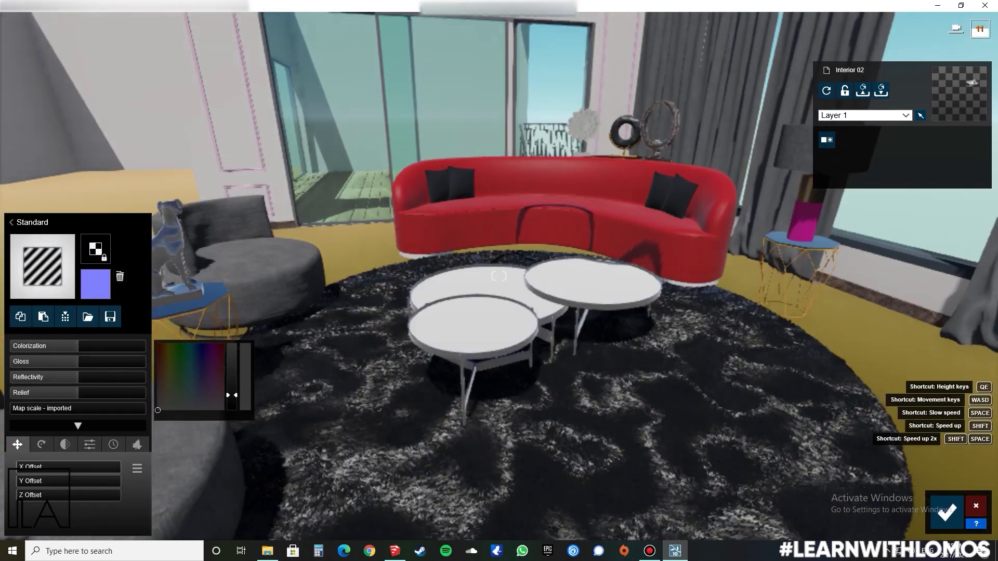
Change the coffee table frames' material to a gold metal from the indoor library.
{"action": "key", "text": "w"}
{"action": "key", "text": "s"}
{"action": "left_click", "coordinate": [43, 265]}
{"action": "left_click", "coordinate": [65, 192]}
{"action": "left_click", "coordinate": [143, 222]}
{"action": "left_click", "coordinate": [38, 282]}
{"action": "left_click", "coordinate": [80, 504]}
Apply the Glass Advanced material to the coffee tables' round tops and adjust its reflectivity.
{"action": "key", "text": "s"}
{"action": "left_click", "coordinate": [527, 389]}
{"action": "left_click", "coordinate": [178, 237]}
{"action": "left_click", "coordinate": [80, 414]}
Give the lower section of the table lamp's base a Standard material tinted black.
{"action": "right_click_drag", "start_coordinate": [374, 359], "coordinate": [499, 364]}
{"action": "key", "text": "w"}
{"action": "key", "text": "d"}
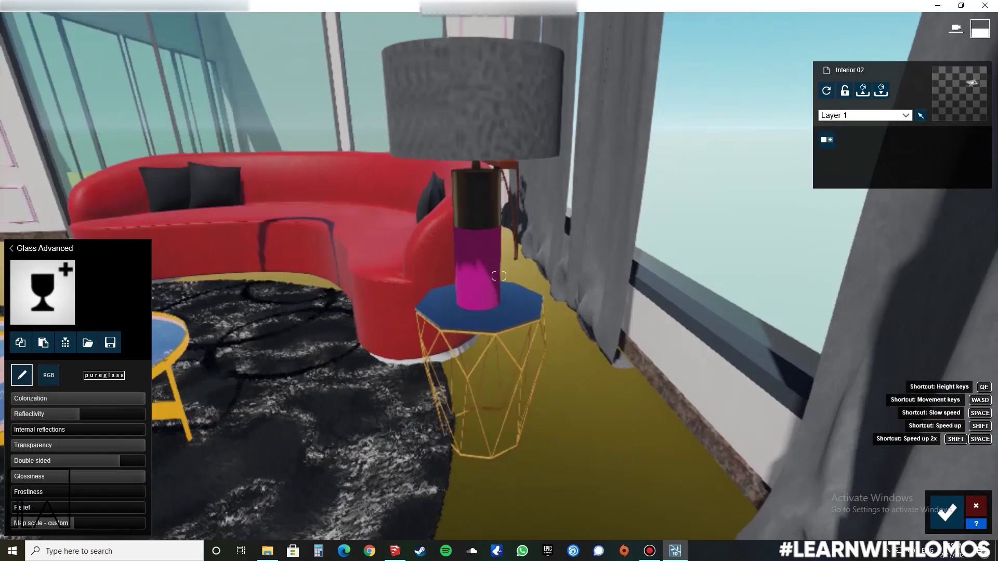
{"action": "right_click_drag", "start_coordinate": [493, 285], "coordinate": [484, 279]}
{"action": "left_click", "coordinate": [484, 279]}
{"action": "left_click", "coordinate": [32, 330]}
{"action": "left_click", "coordinate": [78, 525]}
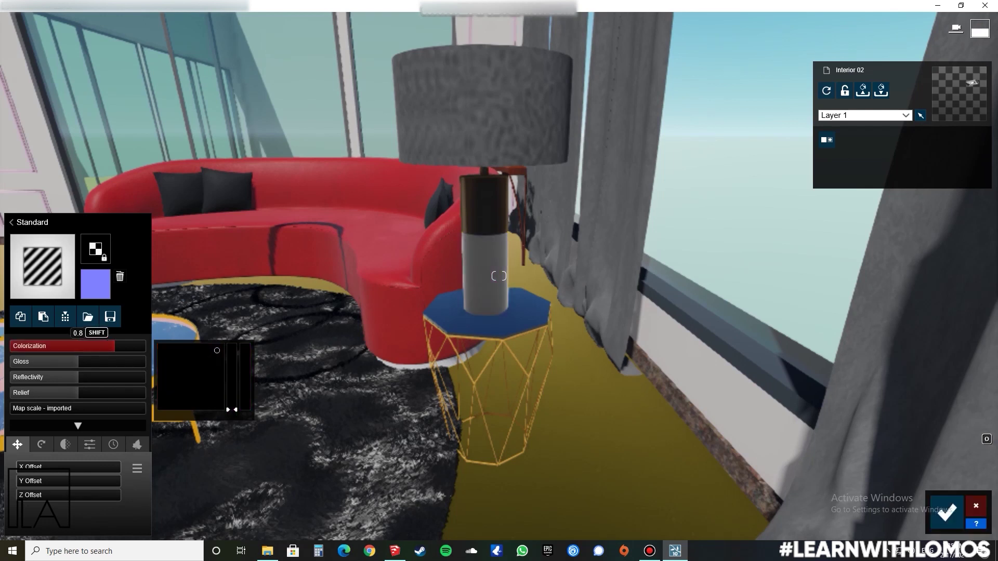
Apply a gold metal from the indoor library to the upper section of the lamp's base.
{"action": "left_click", "coordinate": [484, 207]}
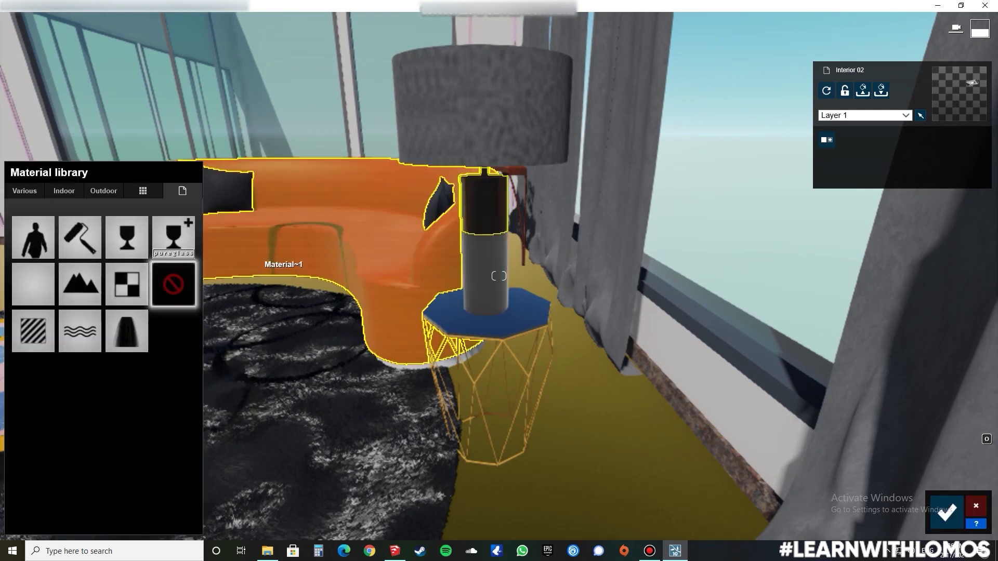
{"action": "left_click", "coordinate": [64, 190]}
{"action": "left_click", "coordinate": [143, 222]}
{"action": "left_click", "coordinate": [38, 281]}
{"action": "left_click", "coordinate": [80, 505]}
Try indoor fabrics on the lampshade and apply Polii Fabric Linen 001 2k.
{"action": "right_click_drag", "start_coordinate": [571, 230], "coordinate": [591, 218]}
{"action": "key", "text": "a"}
{"action": "key", "text": "w"}
{"action": "left_click", "coordinate": [587, 216]}
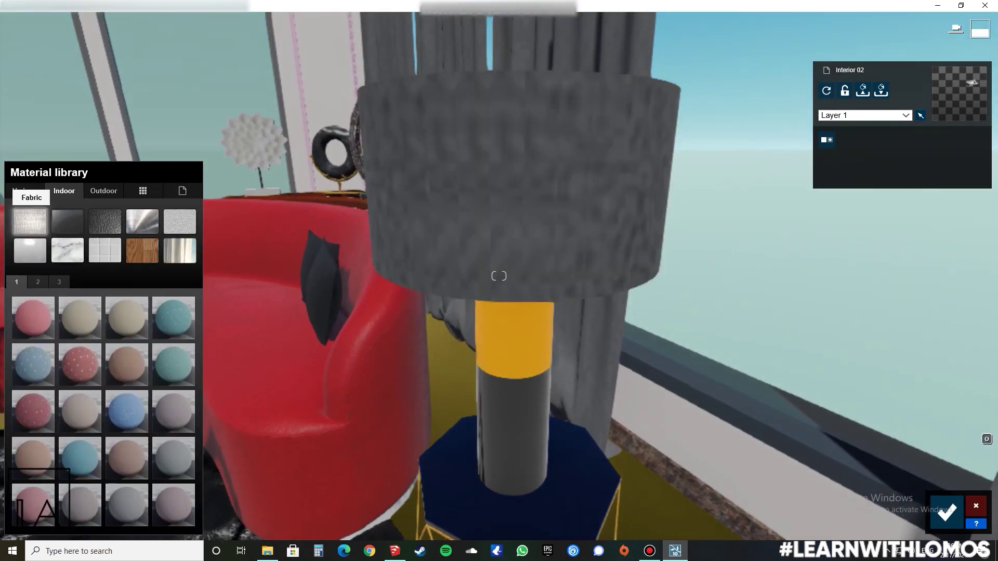
{"action": "key", "text": "s"}
{"action": "left_click", "coordinate": [38, 282]}
{"action": "left_click", "coordinate": [127, 412]}
{"action": "left_click", "coordinate": [80, 412]}
{"action": "left_click", "coordinate": [174, 458]}
Set the lampshade linen's displacement to 0.8 and tint the fabric white.
{"action": "right_click_drag", "start_coordinate": [374, 405], "coordinate": [286, 380]}
{"action": "key", "text": "d"}
{"action": "double_click", "coordinate": [135, 357]}
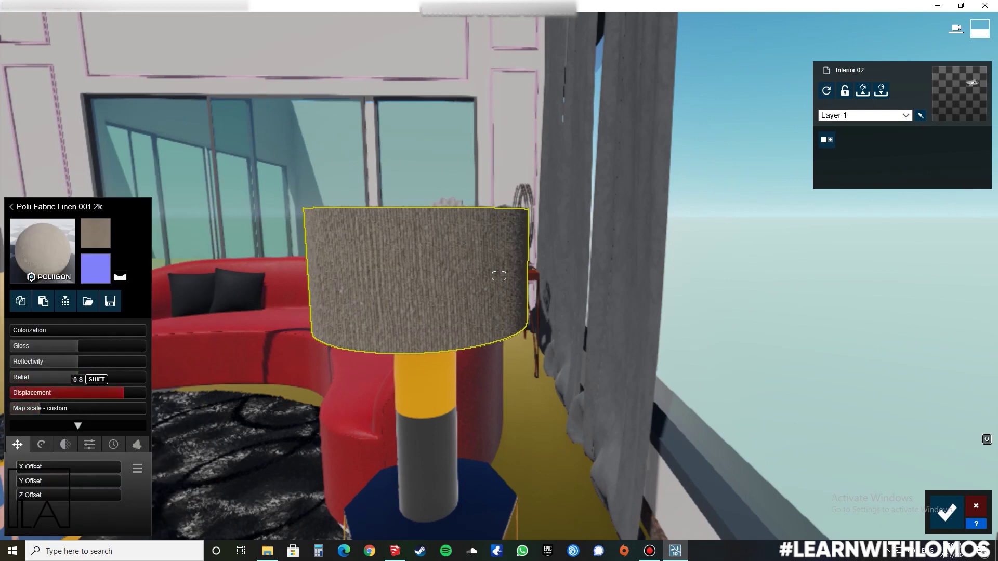
{"action": "left_click", "coordinate": [79, 331]}
{"action": "left_click", "coordinate": [158, 393]}
{"action": "left_click", "coordinate": [93, 331]}
Give the light surface inside the lampshade a yellow Standard material.
{"action": "key", "text": "a"}
{"action": "right_click_drag", "start_coordinate": [312, 332], "coordinate": [406, 333]}
{"action": "key", "text": "s"}
{"action": "key", "text": "q"}
{"action": "key", "text": "w"}
{"action": "left_click", "coordinate": [461, 374]}
{"action": "left_click", "coordinate": [33, 331]}
{"action": "left_click_drag", "start_coordinate": [232, 346], "coordinate": [232, 356]}
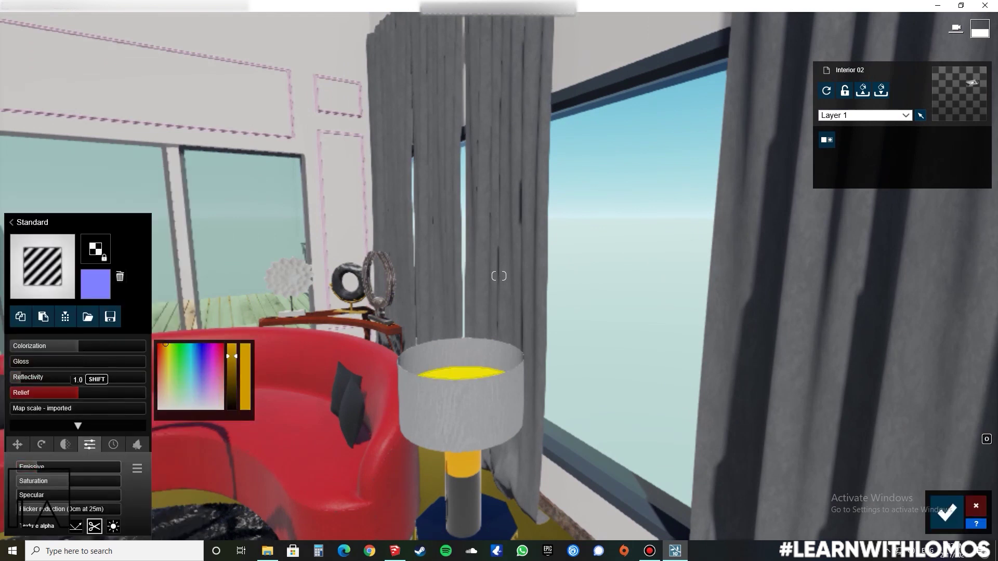
Apply a gold metal from the indoor library to the decor stand on the console table behind the sofa.
{"action": "key", "text": "s"}
{"action": "mouse_move", "coordinate": [395, 322]}
{"action": "right_mouse_down"}
{"action": "mouse_move", "coordinate": [374, 354]}
{"action": "mouse_move", "coordinate": [317, 363]}
{"action": "right_mouse_up"}
{"action": "key", "text": "w"}
{"action": "left_click", "coordinate": [447, 214]}
{"action": "right_click_drag", "start_coordinate": [333, 312], "coordinate": [400, 281]}
{"action": "left_click", "coordinate": [400, 285]}
{"action": "left_click", "coordinate": [64, 191]}
{"action": "left_click", "coordinate": [142, 222]}
{"action": "left_click", "coordinate": [74, 505]}
Assign Standard materials to the remaining decor pieces on the console table and lower the reflectivity.
{"action": "left_click", "coordinate": [363, 234]}
{"action": "left_click", "coordinate": [33, 331]}
{"action": "left_click", "coordinate": [546, 281]}
{"action": "left_click", "coordinate": [34, 331]}
{"action": "key", "text": "s"}
{"action": "right_click_drag", "start_coordinate": [499, 291], "coordinate": [405, 281]}
{"action": "left_click_drag", "start_coordinate": [104, 378], "coordinate": [64, 377]}
Apply the Glass Advanced material to the panes of the balcony's sliding doors.
{"action": "right_click_drag", "start_coordinate": [405, 291], "coordinate": [270, 249]}
{"action": "left_click", "coordinate": [499, 260]}
{"action": "right_click_drag", "start_coordinate": [499, 276], "coordinate": [374, 260]}
{"action": "left_click", "coordinate": [183, 191]}
{"action": "left_click", "coordinate": [174, 238]}
Give the sliding doors' frames a dark Standard material with reduced gloss.
{"action": "left_click", "coordinate": [446, 261]}
{"action": "left_click", "coordinate": [182, 191]}
{"action": "left_click", "coordinate": [33, 331]}
{"action": "mouse_move", "coordinate": [231, 383]}
{"action": "left_mouse_down"}
{"action": "mouse_move", "coordinate": [232, 401]}
{"action": "mouse_move", "coordinate": [232, 389]}
{"action": "left_mouse_up"}
{"action": "left_click_drag", "start_coordinate": [78, 362], "coordinate": [65, 377]}
Lower the reflectivity of the sliding doors' glass to 0.1.
{"action": "key", "text": "a"}
{"action": "right_click_drag", "start_coordinate": [499, 276], "coordinate": [551, 291]}
{"action": "left_click", "coordinate": [571, 291]}
{"action": "left_click_drag", "start_coordinate": [104, 414], "coordinate": [65, 414]}
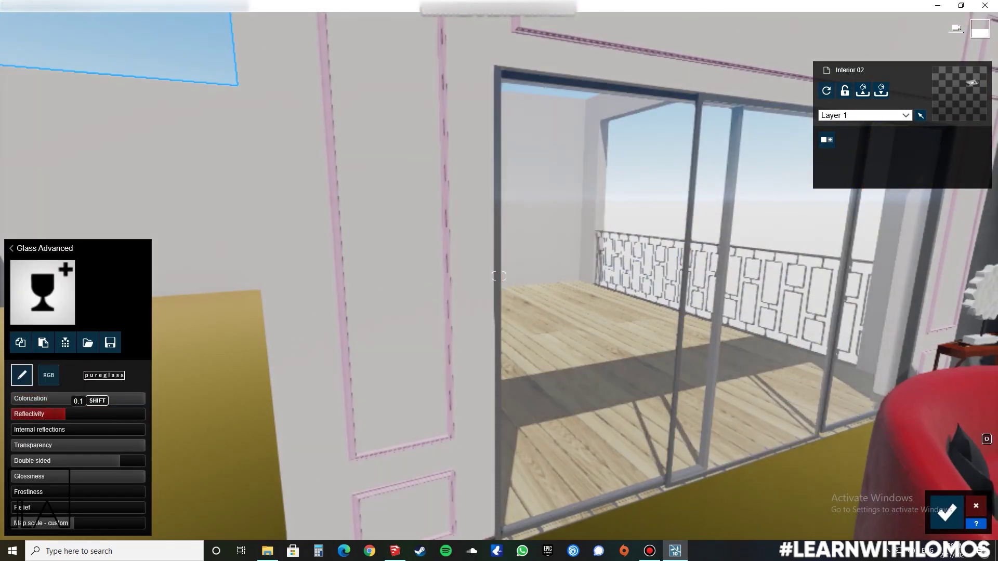
Give the wall panel mouldings beside the sliding doors a white Standard material.
{"action": "right_click_drag", "start_coordinate": [499, 276], "coordinate": [561, 281]}
{"action": "left_click", "coordinate": [376, 273]}
{"action": "left_click", "coordinate": [34, 331]}
{"action": "left_click_drag", "start_coordinate": [212, 396], "coordinate": [158, 410]}
Try indoor plaster materials on the walls around the sliding doors and apply Polii Stucco 06 3k, tinted black.
{"action": "left_click", "coordinate": [396, 366]}
{"action": "left_click", "coordinate": [103, 191]}
{"action": "left_click", "coordinate": [64, 191]}
{"action": "left_click", "coordinate": [180, 221]}
{"action": "left_click", "coordinate": [37, 282]}
{"action": "left_click", "coordinate": [33, 458]}
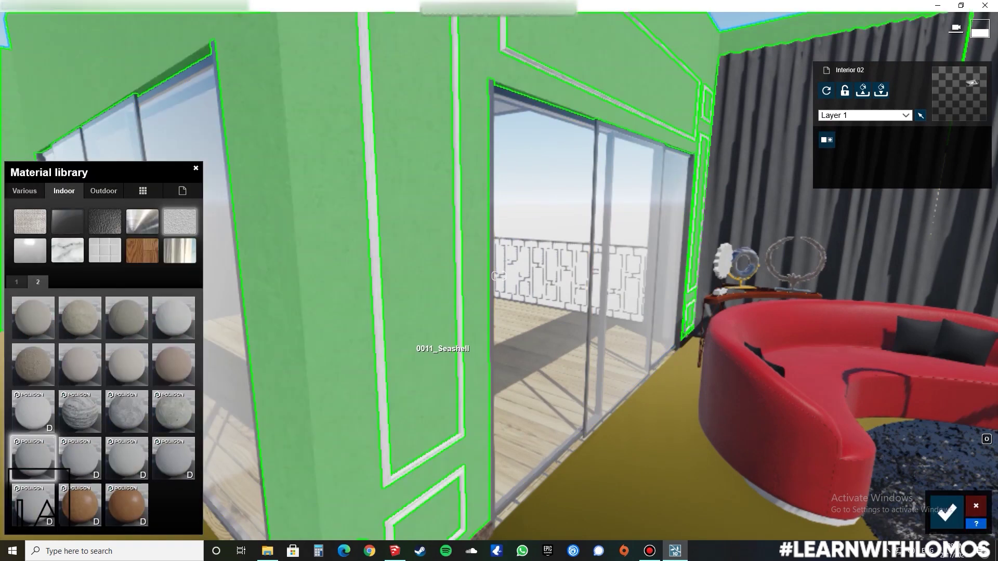
{"action": "right_click_drag", "start_coordinate": [443, 357], "coordinate": [395, 353]}
{"action": "key", "text": "w"}
{"action": "left_click", "coordinate": [33, 412]}
{"action": "left_click", "coordinate": [174, 318]}
{"action": "left_click", "coordinate": [174, 458]}
{"action": "left_click", "coordinate": [33, 505]}
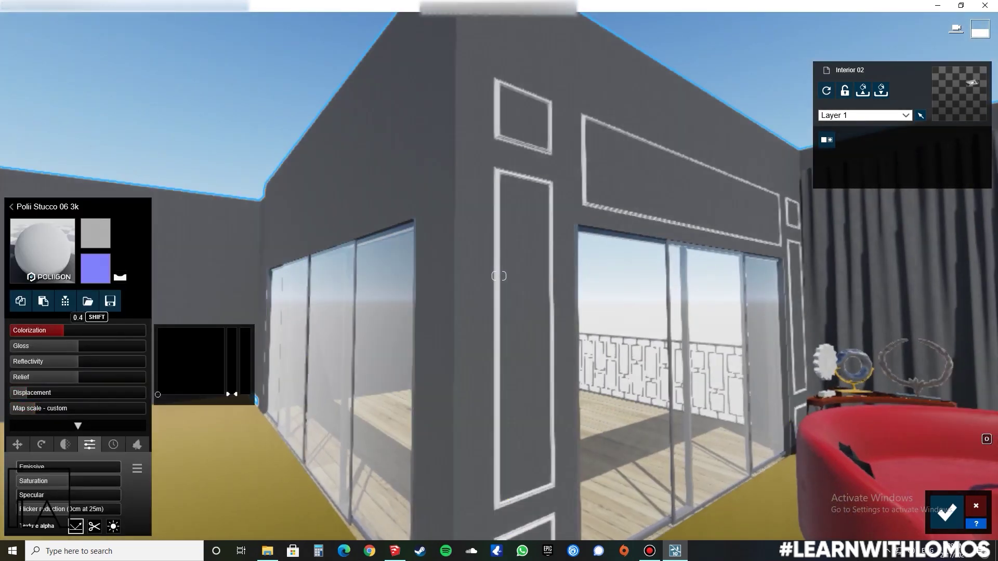
Lighten the tint of the walls' stucco material and increase its colorization.
{"action": "left_click_drag", "start_coordinate": [232, 395], "coordinate": [231, 328]}
{"action": "left_click_drag", "start_coordinate": [64, 330], "coordinate": [92, 330]}
{"action": "key", "text": "s"}
{"action": "right_click_drag", "start_coordinate": [416, 291], "coordinate": [624, 312]}
{"action": "right_click_drag", "start_coordinate": [499, 276], "coordinate": [437, 296]}
Apply the indoor wood Polii Wood Fine 013 VAR1 3K to the skirting boards and tint it reddish brown.
{"action": "key", "text": "w"}
{"action": "left_click", "coordinate": [436, 345]}
{"action": "right_click_drag", "start_coordinate": [435, 345], "coordinate": [582, 348]}
{"action": "left_click", "coordinate": [333, 356]}
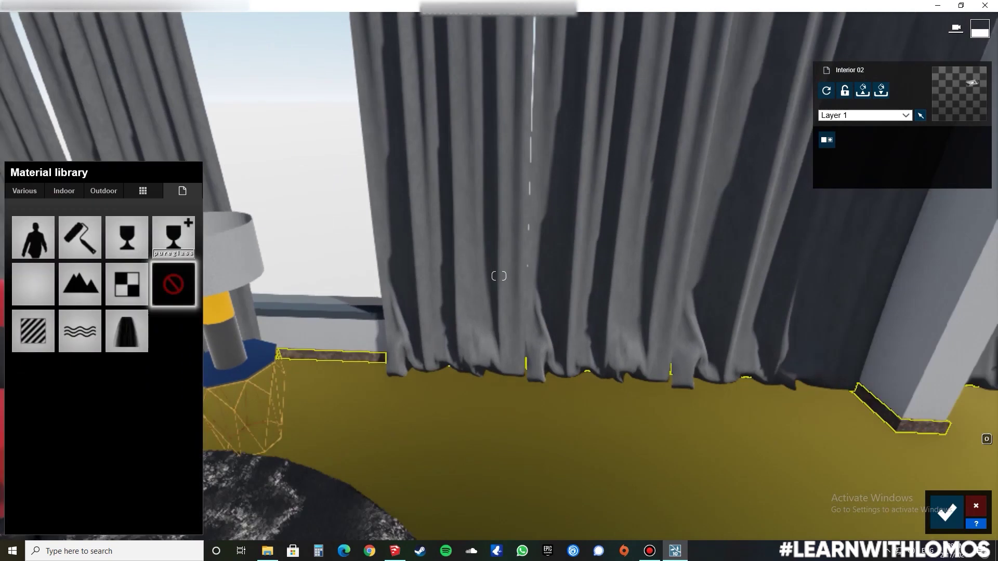
{"action": "left_click", "coordinate": [104, 191]}
{"action": "left_click", "coordinate": [64, 191]}
{"action": "left_click", "coordinate": [142, 251]}
{"action": "left_click", "coordinate": [80, 318]}
{"action": "left_click", "coordinate": [81, 324]}
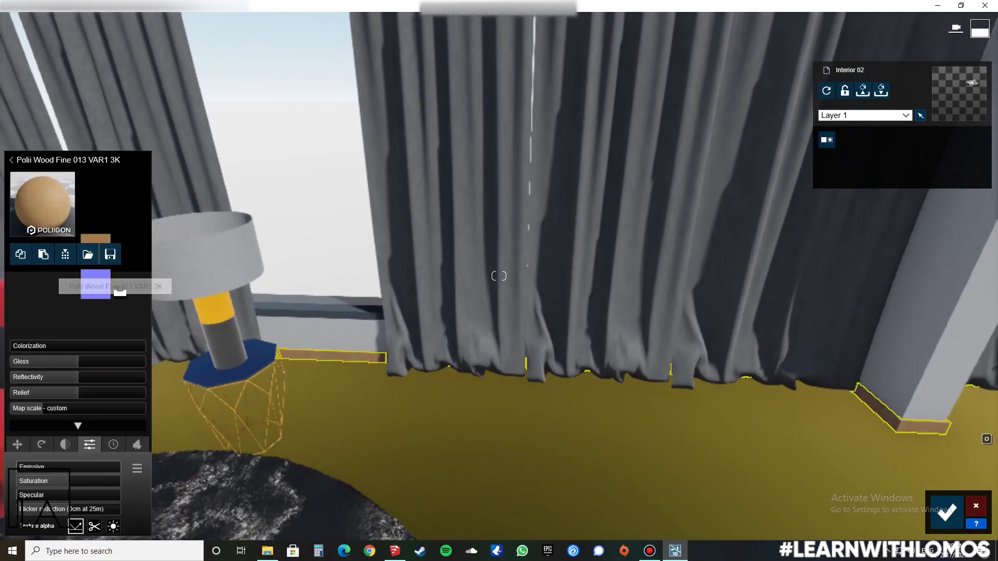
{"action": "left_click", "coordinate": [58, 346]}
{"action": "left_click_drag", "start_coordinate": [232, 344], "coordinate": [232, 381]}
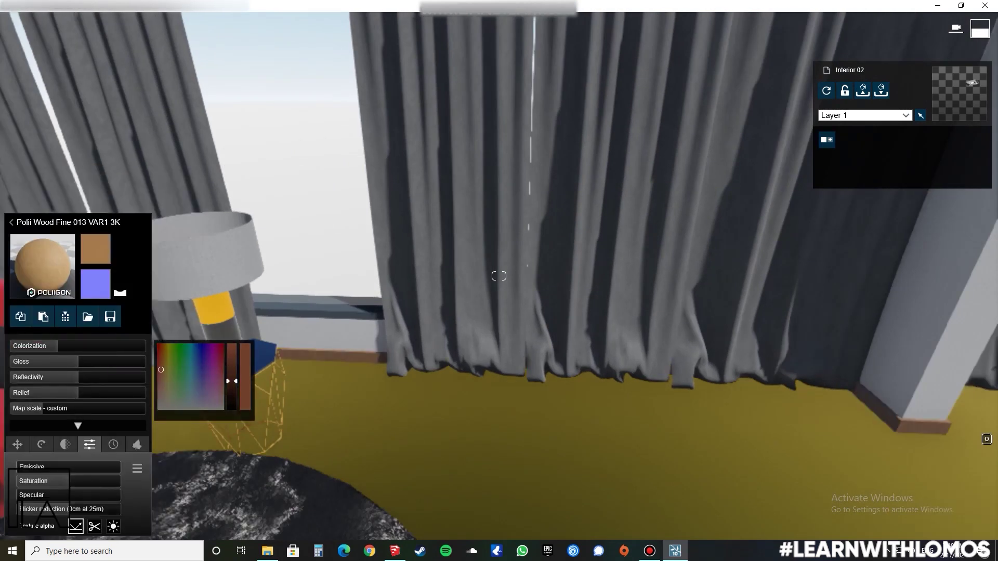
Give the slate gray window frame behind the curtains a Standard material.
{"action": "right_click_drag", "start_coordinate": [223, 312], "coordinate": [269, 312]}
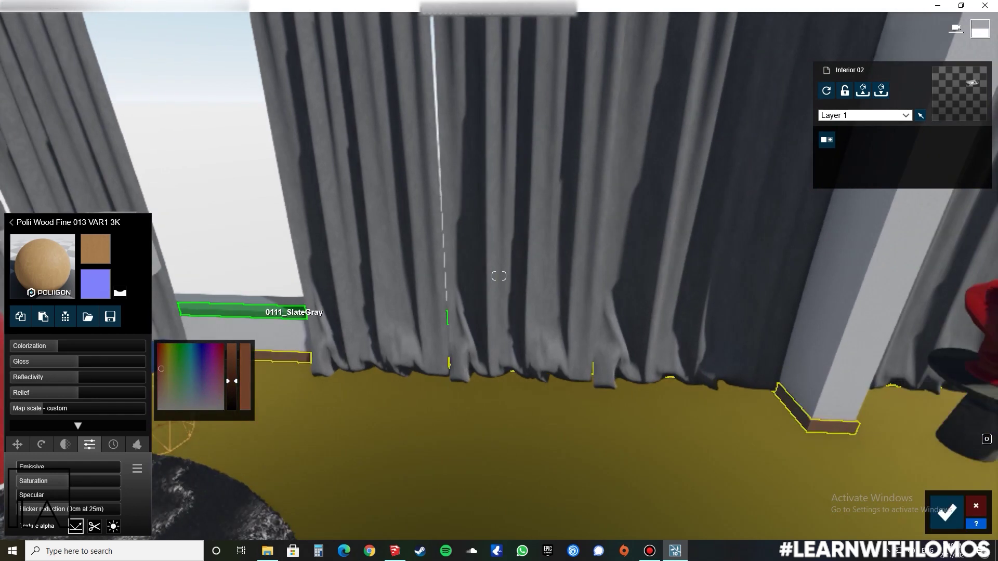
{"action": "left_click", "coordinate": [269, 311]}
{"action": "left_click", "coordinate": [39, 320]}
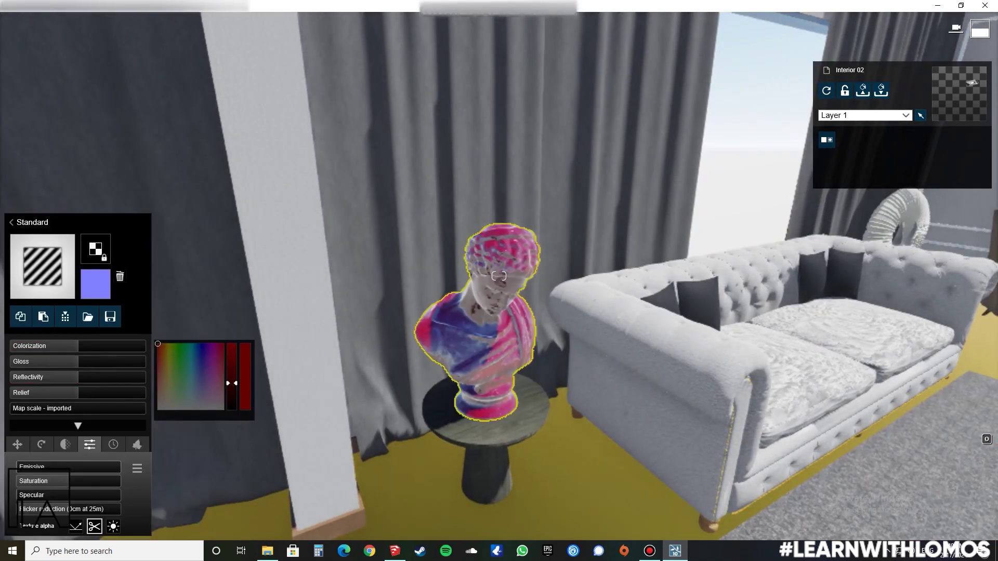
Give the side table under the bust a white Standard material.
{"action": "left_click", "coordinate": [442, 411]}
{"action": "key", "text": "w"}
{"action": "key", "text": "e"}
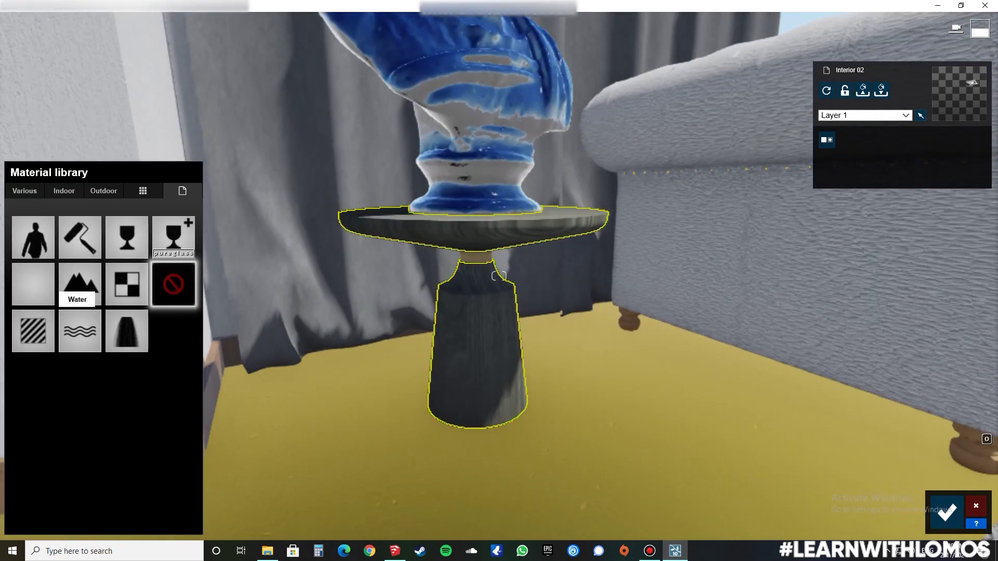
{"action": "left_click", "coordinate": [41, 318]}
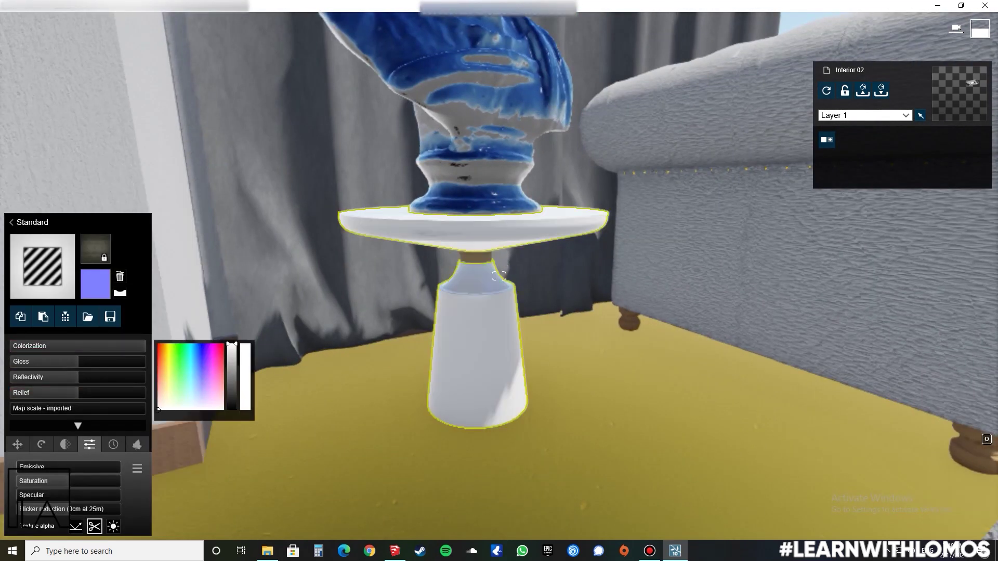
Apply the indoor metal Gold to the collar beneath the side table's top.
{"action": "left_click", "coordinate": [475, 257]}
{"action": "left_click", "coordinate": [64, 191]}
{"action": "left_click", "coordinate": [142, 222]}
{"action": "left_click", "coordinate": [38, 281]}
{"action": "left_click", "coordinate": [80, 505]}
Apply Glass Advanced to the glass surface near the sofa and raise its reflectivity slightly.
{"action": "key", "text": "s"}
{"action": "key", "text": "s"}
{"action": "right_click_drag", "start_coordinate": [499, 276], "coordinate": [748, 307]}
{"action": "left_click", "coordinate": [405, 312]}
{"action": "left_click", "coordinate": [172, 235]}
{"action": "left_click_drag", "start_coordinate": [47, 414], "coordinate": [61, 414]}
Apply the indoor fabric Polii Fabric SuedePatchy 001 2K to the tufted sofa.
{"action": "key", "text": "s"}
{"action": "right_click_drag", "start_coordinate": [499, 276], "coordinate": [405, 276]}
{"action": "key", "text": "w"}
{"action": "left_click", "coordinate": [406, 281]}
{"action": "left_click", "coordinate": [64, 191]}
{"action": "left_click", "coordinate": [38, 281]}
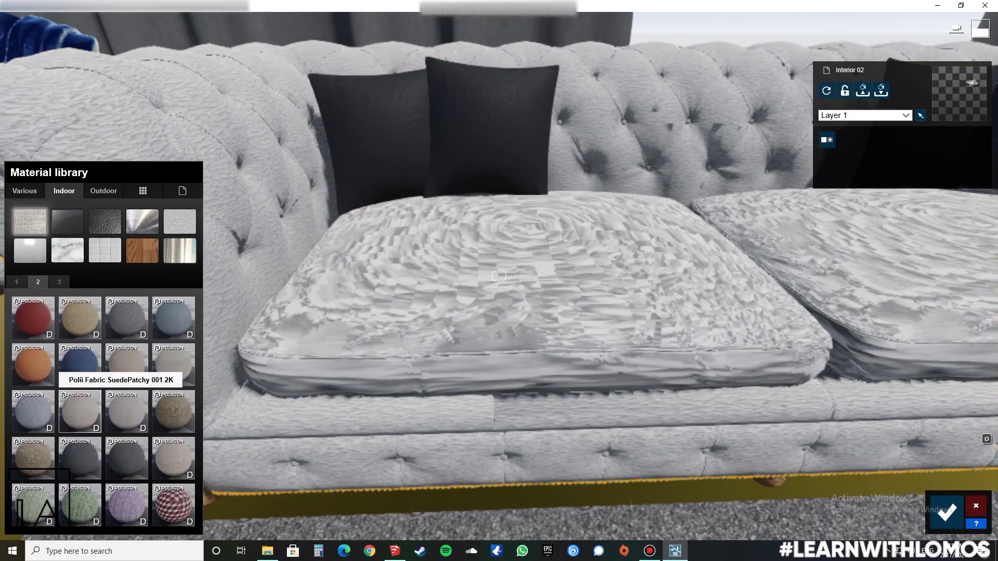
{"action": "left_click", "coordinate": [80, 412]}
Tint the tufted sofa's suede fabric dark gray and slightly reduce its gloss and reflectivity.
{"action": "key", "text": "s"}
{"action": "key", "text": "a"}
{"action": "right_click_drag", "start_coordinate": [499, 276], "coordinate": [541, 281]}
{"action": "left_click", "coordinate": [650, 551]}
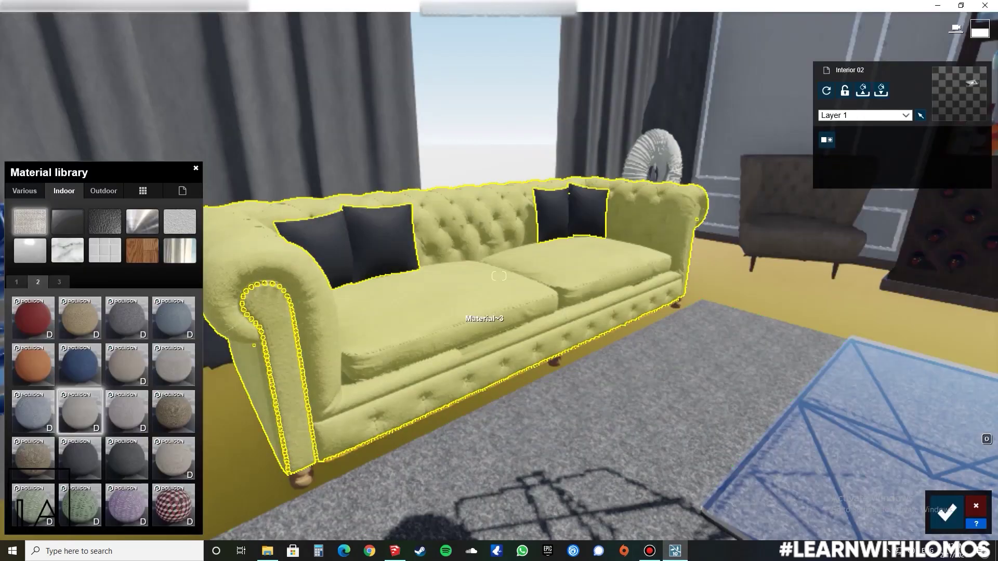
{"action": "left_click_drag", "start_coordinate": [33, 247], "coordinate": [499, 276]}
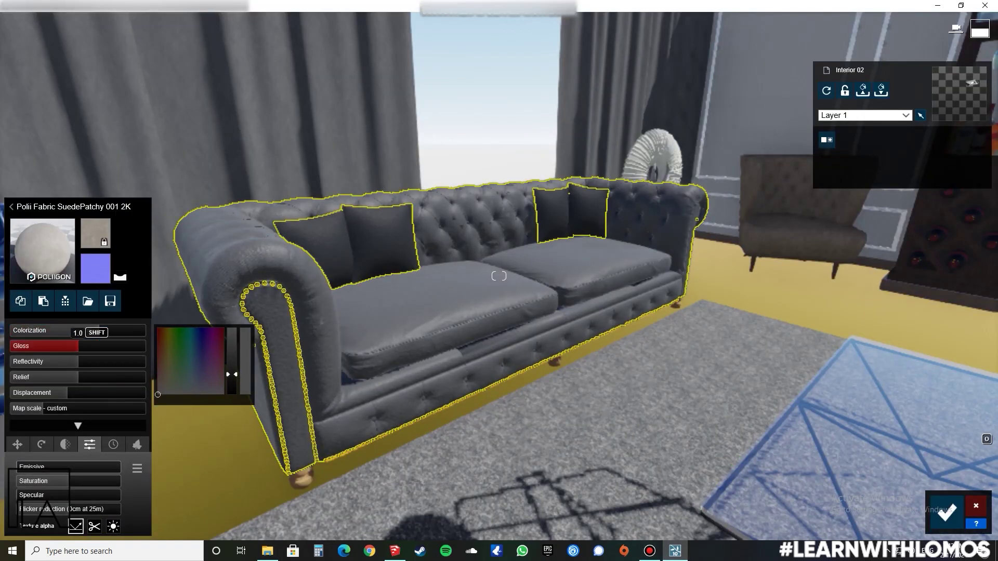
{"action": "left_click_drag", "start_coordinate": [78, 347], "coordinate": [75, 347]}
{"action": "left_click_drag", "start_coordinate": [78, 362], "coordinate": [72, 361]}
Give the pleated ring sculpture beside the sofa and its two curved prongs Standard materials.
{"action": "key", "text": "s"}
{"action": "mouse_move", "coordinate": [499, 276]}
{"action": "right_mouse_down"}
{"action": "mouse_move", "coordinate": [415, 276]}
{"action": "mouse_move", "coordinate": [588, 276]}
{"action": "right_mouse_up"}
{"action": "key", "text": "w"}
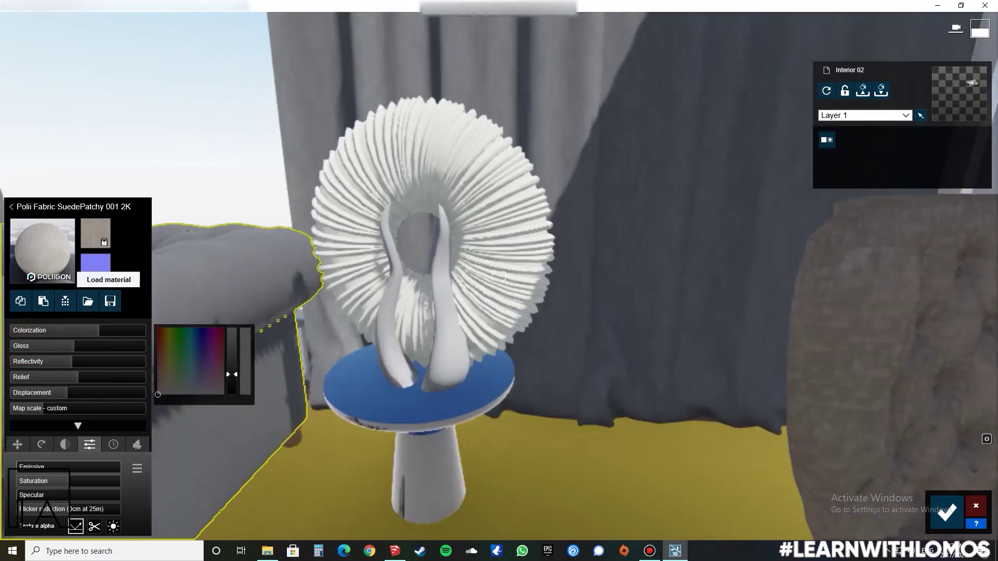
{"action": "left_click", "coordinate": [499, 276]}
{"action": "left_click", "coordinate": [33, 332]}
{"action": "left_click", "coordinate": [947, 513]}
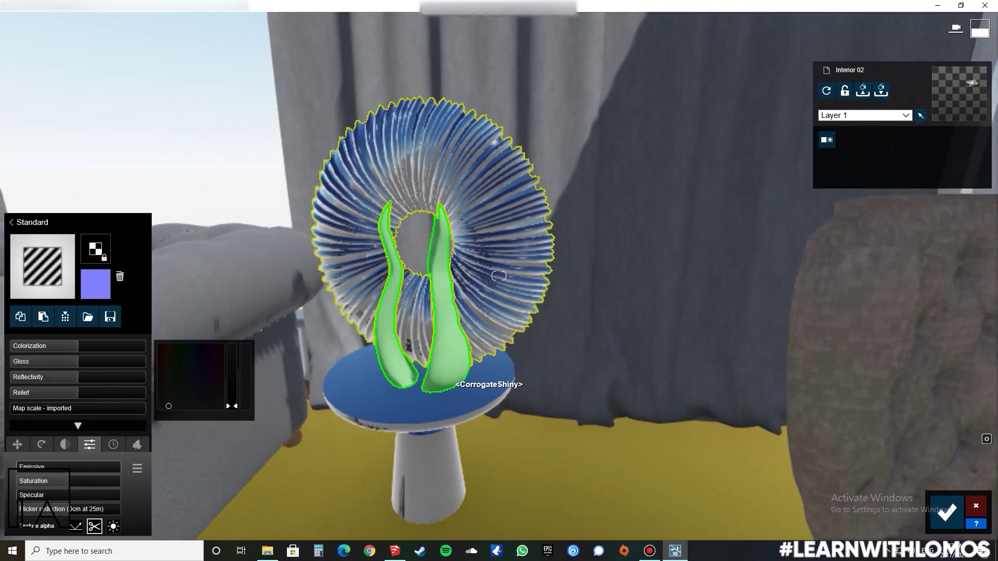
{"action": "left_click", "coordinate": [451, 372]}
{"action": "left_click", "coordinate": [32, 328]}
{"action": "key", "text": "s"}
Browse the indoor marble materials and apply a light beige veined marble to the living room floor.
{"action": "left_click", "coordinate": [499, 276]}
{"action": "right_click_drag", "start_coordinate": [499, 276], "coordinate": [561, 317]}
{"action": "left_click", "coordinate": [499, 312]}
{"action": "left_click", "coordinate": [31, 222]}
{"action": "left_click", "coordinate": [24, 191]}
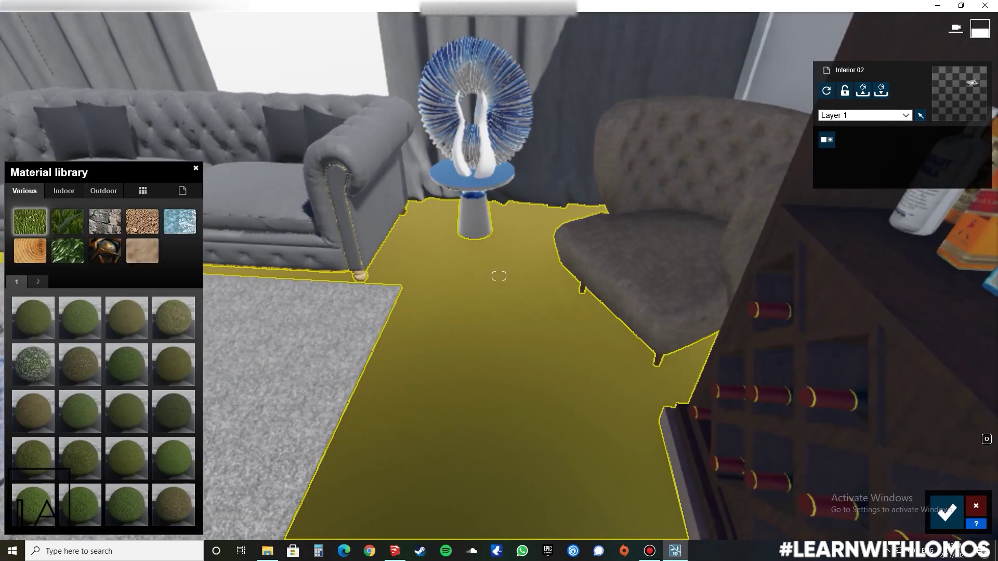
{"action": "left_click", "coordinate": [103, 191]}
{"action": "left_click", "coordinate": [67, 251]}
{"action": "left_click", "coordinate": [64, 191]}
{"action": "left_click", "coordinate": [67, 250]}
{"action": "left_click", "coordinate": [59, 282]}
{"action": "left_click", "coordinate": [79, 317]}
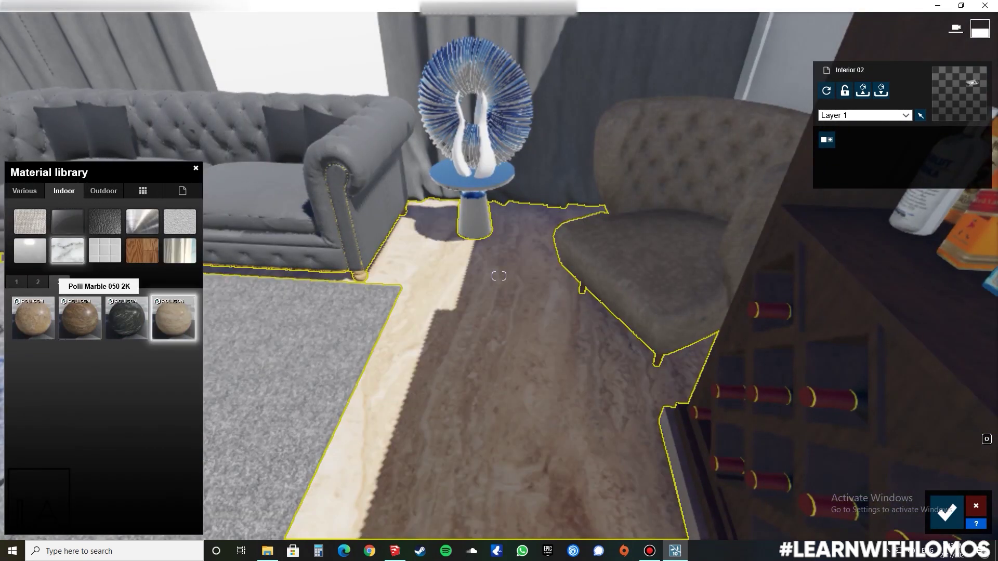
{"action": "left_click", "coordinate": [37, 281]}
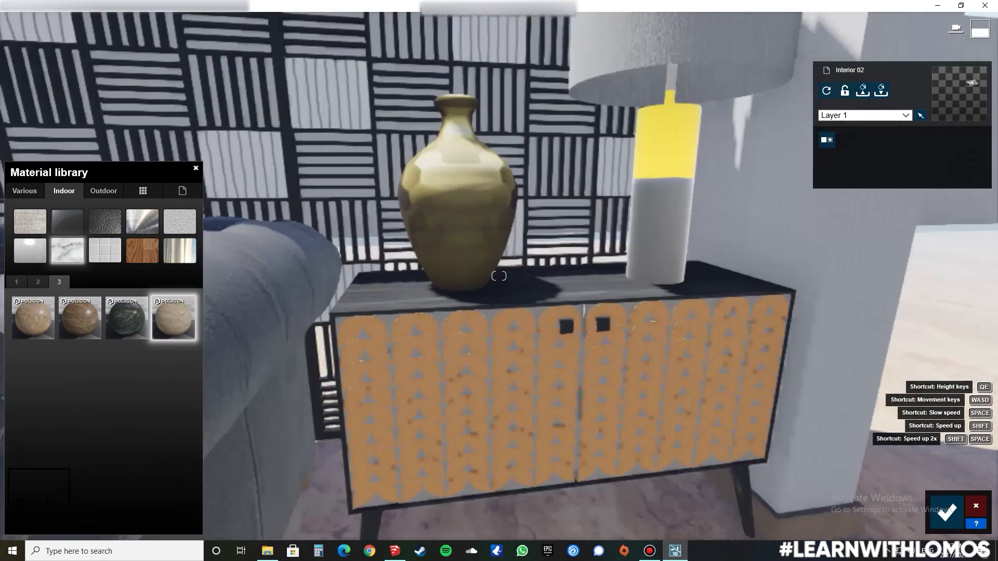
Apply the indoor metal Brass to the vase on the sideboard and to the petal pattern on the sideboard's doors.
{"action": "left_click", "coordinate": [143, 191]}
{"action": "left_click", "coordinate": [142, 222]}
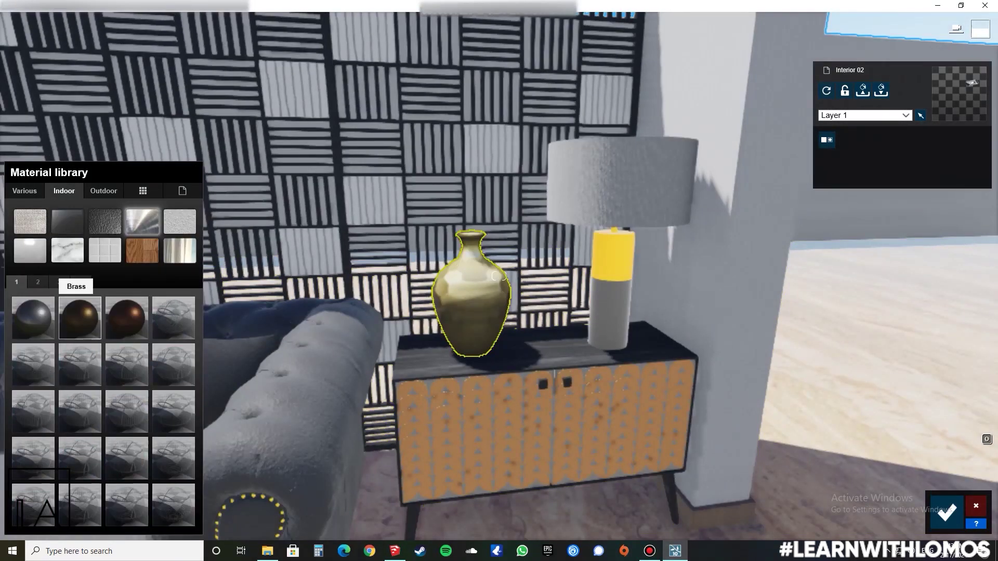
{"action": "left_click", "coordinate": [80, 318]}
{"action": "right_click_drag", "start_coordinate": [499, 276], "coordinate": [502, 354]}
{"action": "key", "text": "w"}
{"action": "left_click", "coordinate": [499, 291]}
{"action": "left_click", "coordinate": [142, 222]}
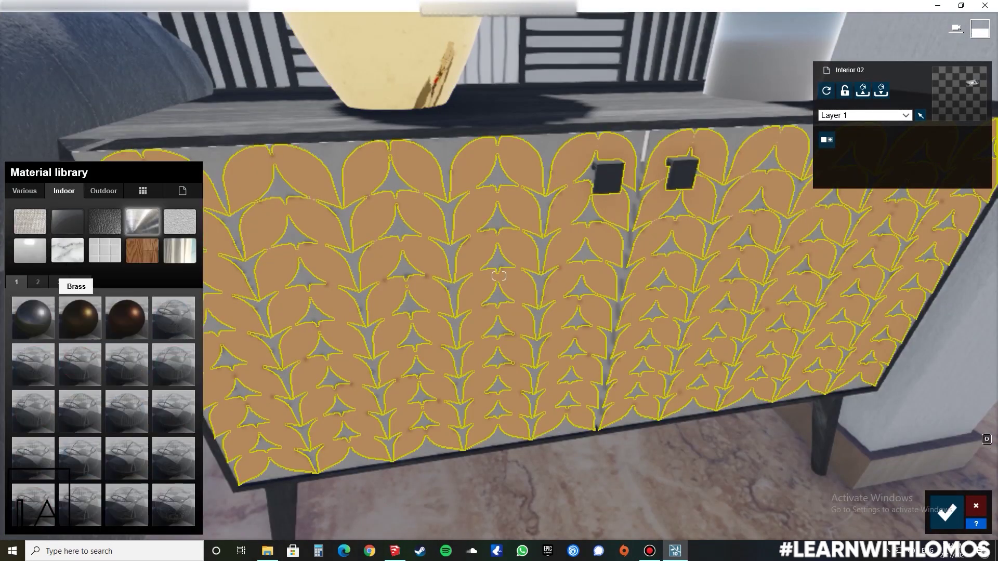
{"action": "left_click", "coordinate": [80, 318]}
Give the chandelier rings' light strips a warm orange Standard material with emissive 0.2.
{"action": "key", "text": "s"}
{"action": "right_click_drag", "start_coordinate": [499, 276], "coordinate": [640, 208]}
{"action": "key", "text": "w"}
{"action": "left_click", "coordinate": [566, 268]}
{"action": "left_click", "coordinate": [33, 283]}
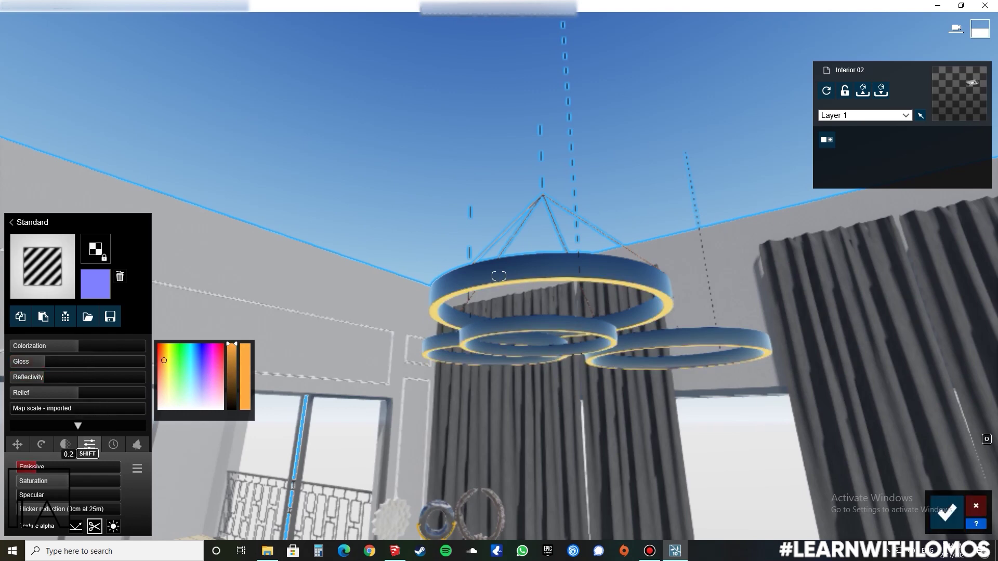
Apply Black and White Fur to the rug under the glass coffee table and fine-tune the fur.
{"action": "key", "text": "s"}
{"action": "mouse_move", "coordinate": [499, 276]}
{"action": "right_mouse_down"}
{"action": "mouse_move", "coordinate": [561, 302]}
{"action": "mouse_move", "coordinate": [556, 385]}
{"action": "mouse_move", "coordinate": [494, 348]}
{"action": "mouse_move", "coordinate": [416, 338]}
{"action": "mouse_move", "coordinate": [499, 276]}
{"action": "right_mouse_up"}
{"action": "key", "text": "w"}
{"action": "left_click", "coordinate": [499, 276]}
{"action": "left_click", "coordinate": [24, 191]}
{"action": "left_click", "coordinate": [142, 251]}
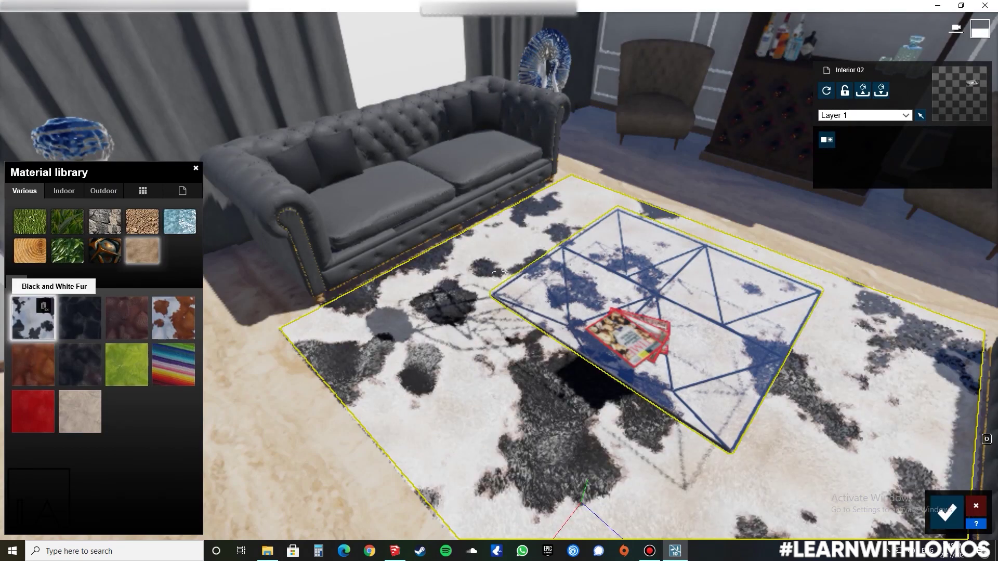
{"action": "left_click", "coordinate": [35, 390]}
{"action": "left_click_drag", "start_coordinate": [51, 492], "coordinate": [42, 492]}
Apply the indoor wood Polii Wood Fine 013 VAR1 3K to the bar cabinet.
{"action": "key", "text": "a"}
{"action": "right_click_drag", "start_coordinate": [333, 323], "coordinate": [539, 323]}
{"action": "key", "text": "w"}
{"action": "left_click", "coordinate": [539, 333]}
{"action": "left_click", "coordinate": [64, 190]}
{"action": "left_click", "coordinate": [143, 250]}
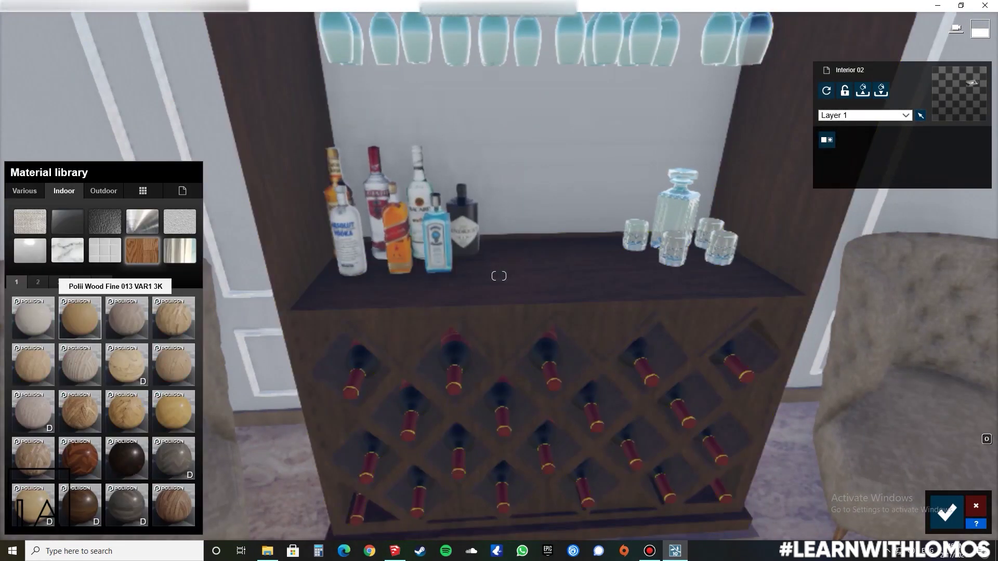
{"action": "left_click", "coordinate": [80, 318]}
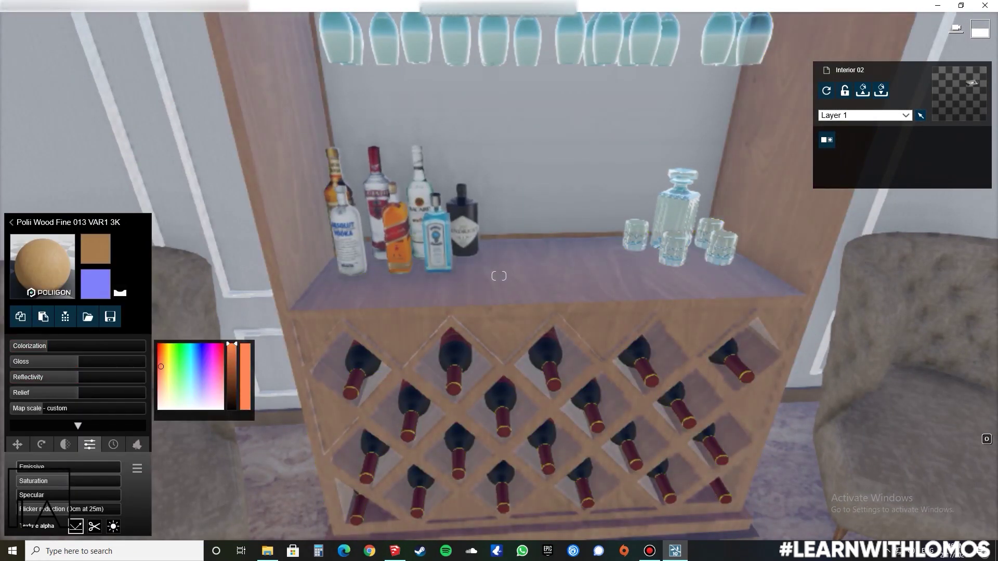
Tint the bar cabinet's wood dark brown with stronger colorization and reduce its shine.
{"action": "left_click", "coordinate": [162, 360]}
{"action": "left_click_drag", "start_coordinate": [232, 345], "coordinate": [231, 387]}
{"action": "left_click_drag", "start_coordinate": [78, 362], "coordinate": [67, 378]}
{"action": "key", "text": "w"}
{"action": "right_click_drag", "start_coordinate": [499, 276], "coordinate": [562, 281]}
{"action": "left_click_drag", "start_coordinate": [47, 346], "coordinate": [78, 346]}
Apply Glass Advanced to the wine glasses hanging in the bar cabinet.
{"action": "key", "text": "s"}
{"action": "key", "text": "w"}
{"action": "right_click_drag", "start_coordinate": [499, 276], "coordinate": [447, 260]}
{"action": "left_click", "coordinate": [467, 192]}
{"action": "left_click", "coordinate": [43, 293]}
{"action": "left_click", "coordinate": [183, 191]}
{"action": "left_click", "coordinate": [173, 237]}
Apply Glass Advanced to the decanter and tumblers on the bar cabinet and raise its reflectivity.
{"action": "left_click", "coordinate": [739, 366]}
{"action": "left_click", "coordinate": [43, 293]}
{"action": "left_click", "coordinate": [182, 191]}
{"action": "left_click", "coordinate": [173, 237]}
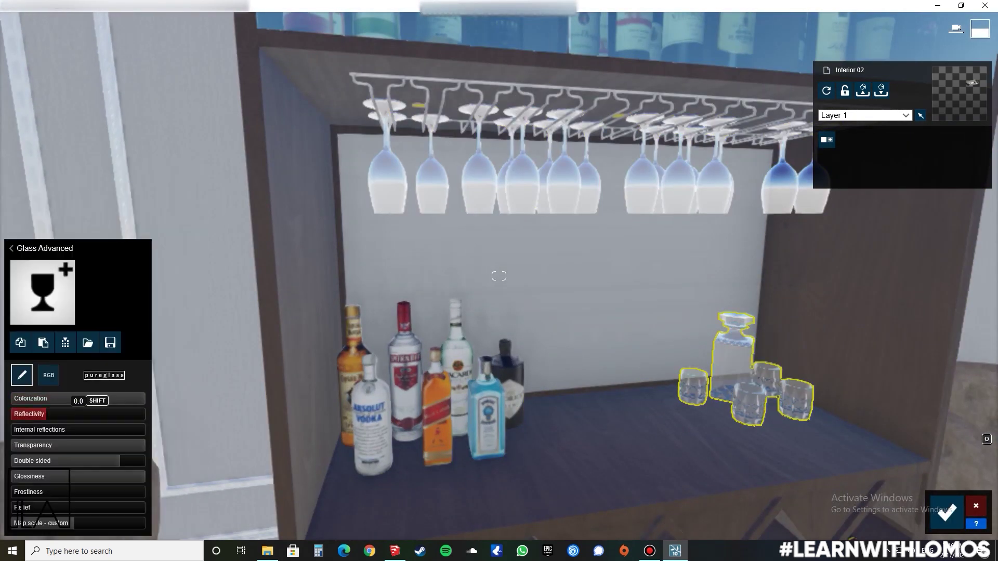
{"action": "left_click_drag", "start_coordinate": [48, 415], "coordinate": [69, 414]}
Apply the indoor metal Chrome to the mirror at the back of the bar cabinet and save the material changes.
{"action": "key", "text": "s"}
{"action": "right_click_drag", "start_coordinate": [260, 397], "coordinate": [447, 413]}
{"action": "left_click", "coordinate": [451, 416]}
{"action": "key", "text": "s"}
{"action": "right_click_drag", "start_coordinate": [499, 276], "coordinate": [442, 296]}
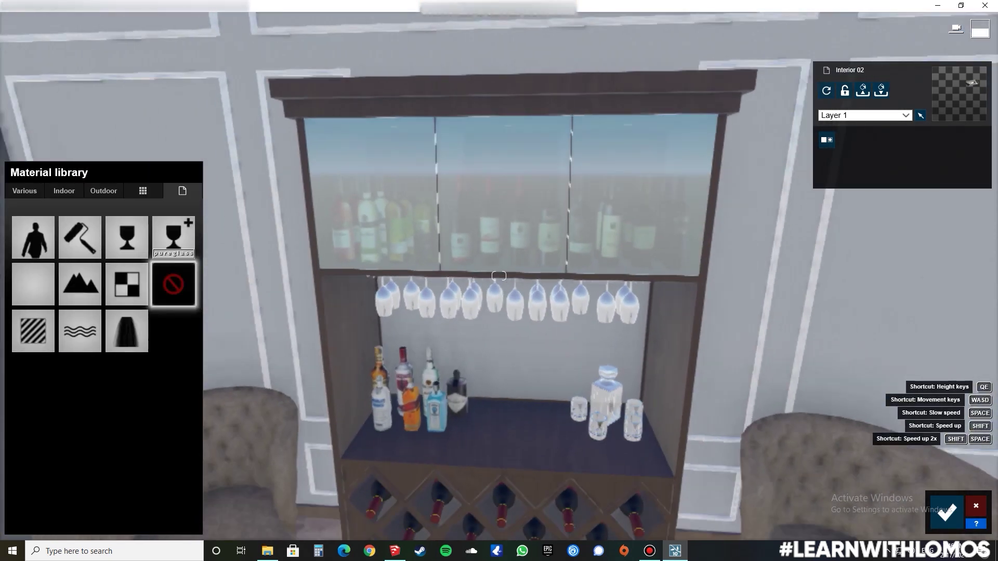
{"action": "key", "text": "w"}
{"action": "left_click", "coordinate": [64, 191]}
{"action": "left_click", "coordinate": [143, 222]}
{"action": "left_click", "coordinate": [38, 283]}
{"action": "left_click", "coordinate": [174, 458]}
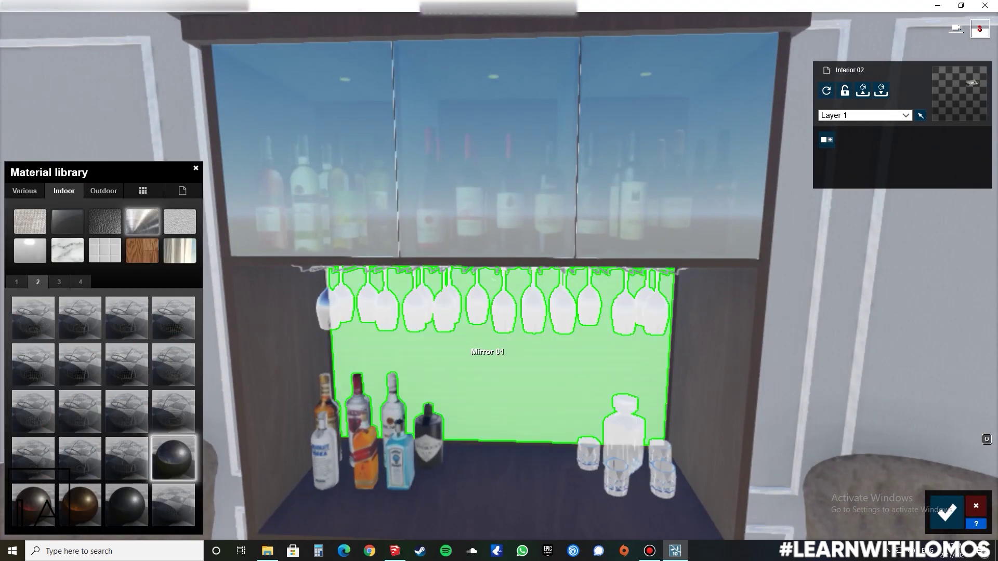
{"action": "left_click", "coordinate": [491, 358]}
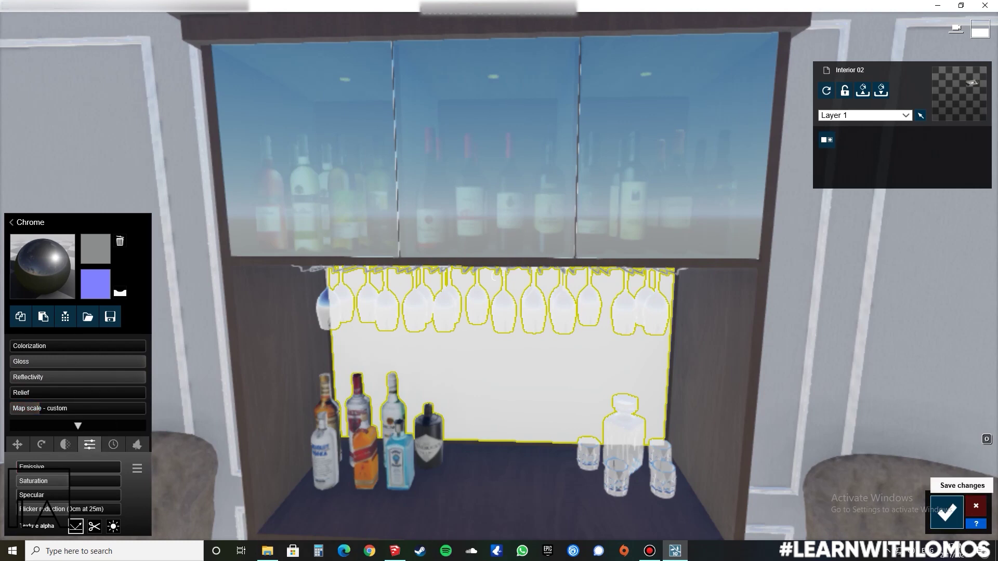
{"action": "left_click", "coordinate": [947, 512]}
Apply Glass Advanced to the upper glass doors of the bar cabinet.
{"action": "key", "text": "s"}
{"action": "left_click", "coordinate": [540, 212]}
{"action": "left_click", "coordinate": [42, 293]}
{"action": "left_click", "coordinate": [183, 191]}
{"action": "left_click", "coordinate": [172, 236]}
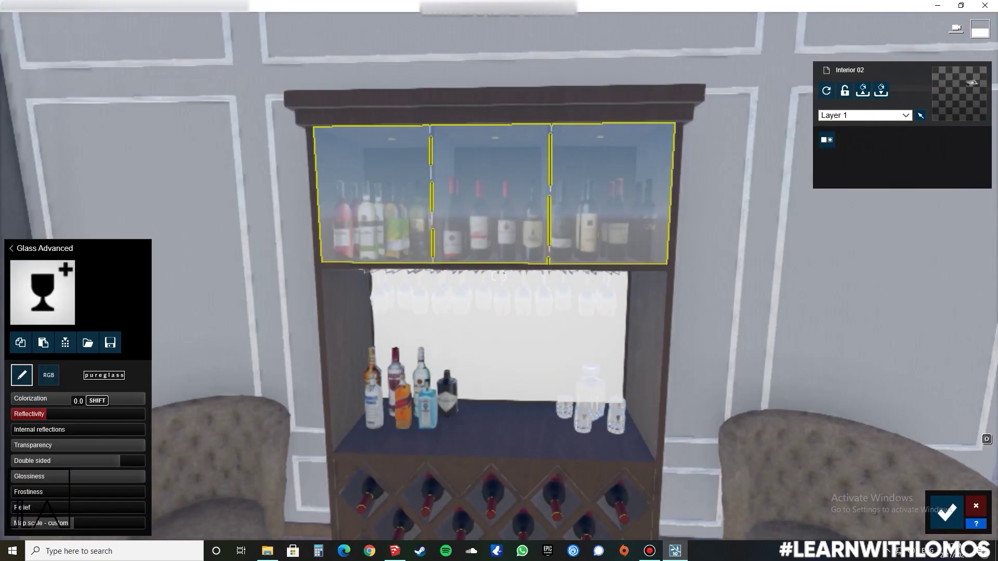
Apply the indoor fabric Polii Fabric Wool 002 2k to the round lounge chairs.
{"action": "key", "text": "s"}
{"action": "right_click_drag", "start_coordinate": [499, 276], "coordinate": [447, 307]}
{"action": "key", "text": "w"}
{"action": "left_click", "coordinate": [450, 306]}
{"action": "left_click", "coordinate": [64, 191]}
{"action": "left_click", "coordinate": [38, 283]}
{"action": "left_click", "coordinate": [127, 457]}
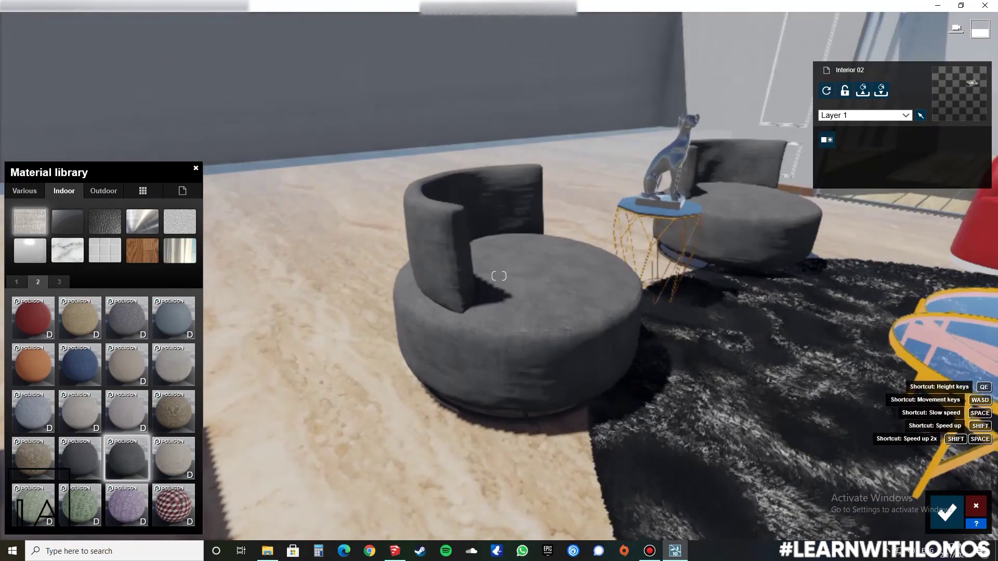
Try indoor fabrics on the two tufted armchairs beside the bar cabinet and apply Polii Fabric SuedePatchy 001 2K, tinted blue.
{"action": "key", "text": "s"}
{"action": "right_click_drag", "start_coordinate": [499, 276], "coordinate": [564, 271]}
{"action": "left_click", "coordinate": [40, 252]}
{"action": "left_click", "coordinate": [64, 190]}
{"action": "left_click", "coordinate": [37, 282]}
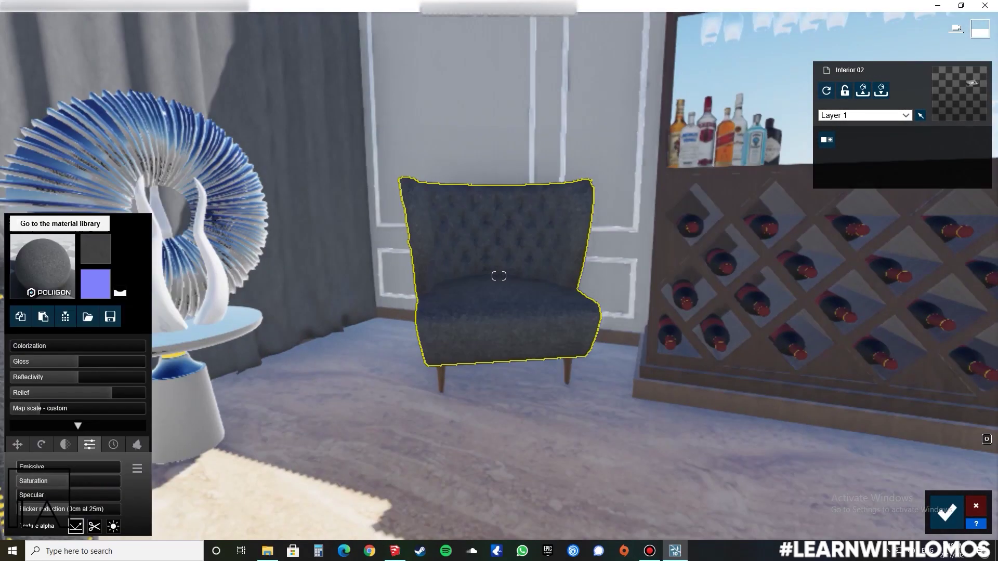
{"action": "left_click", "coordinate": [42, 265]}
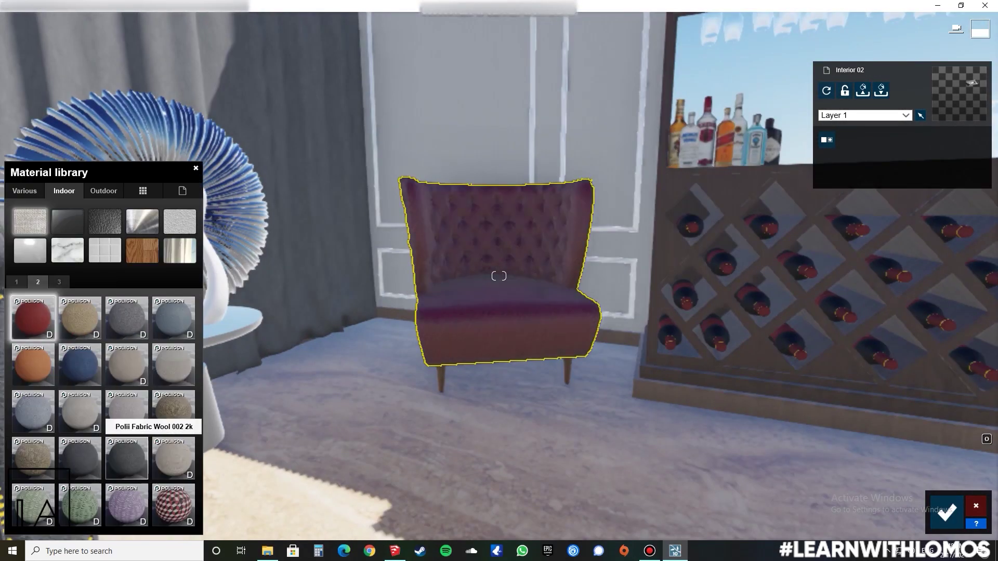
{"action": "left_click", "coordinate": [80, 410]}
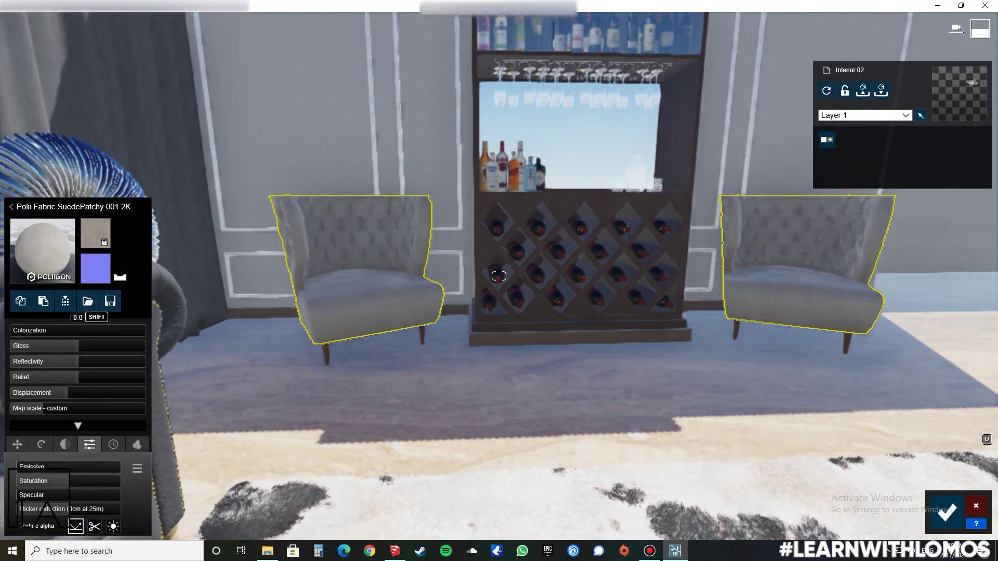
{"action": "left_click", "coordinate": [95, 268]}
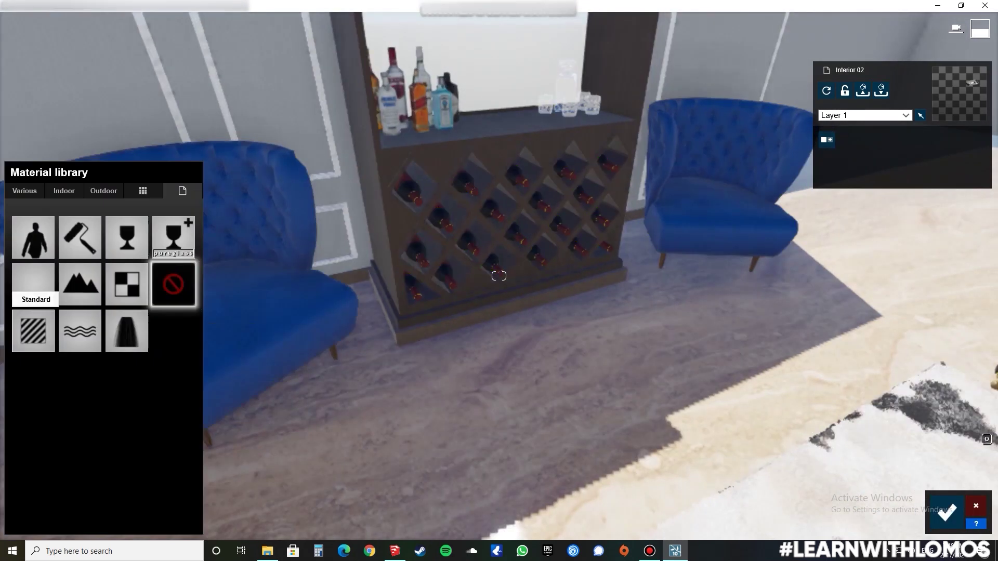
Assign a black Standard material near the armchairs, and give the lattice screen's square wavy-line inserts the Gold metal.
{"action": "left_click", "coordinate": [32, 280]}
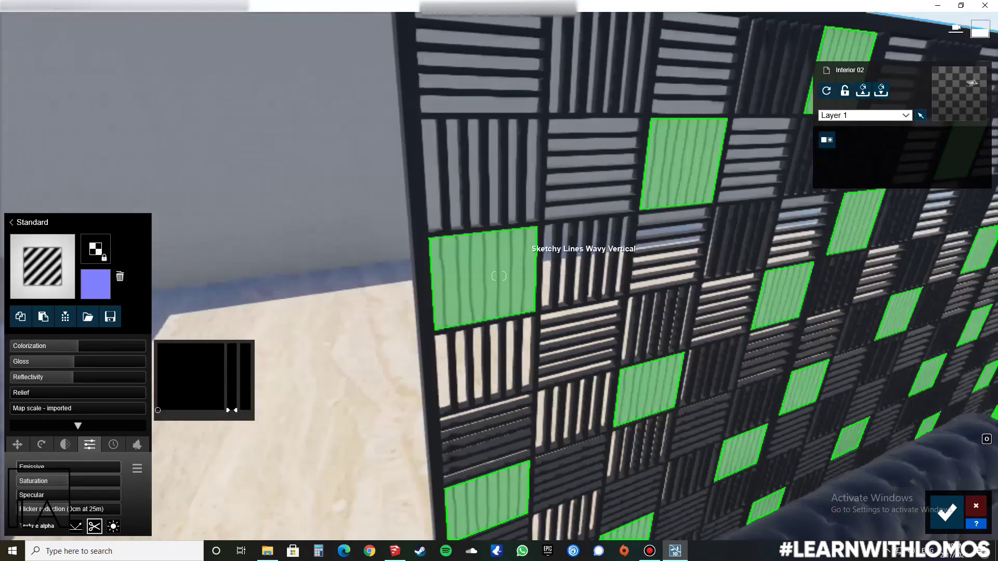
{"action": "left_click", "coordinate": [499, 275]}
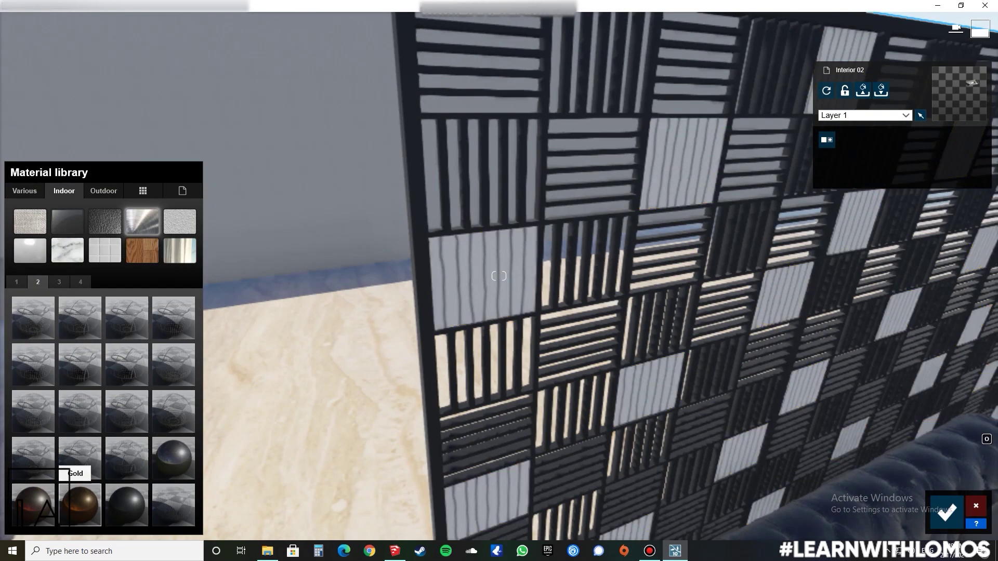
{"action": "left_click_drag", "start_coordinate": [80, 499], "coordinate": [499, 275]}
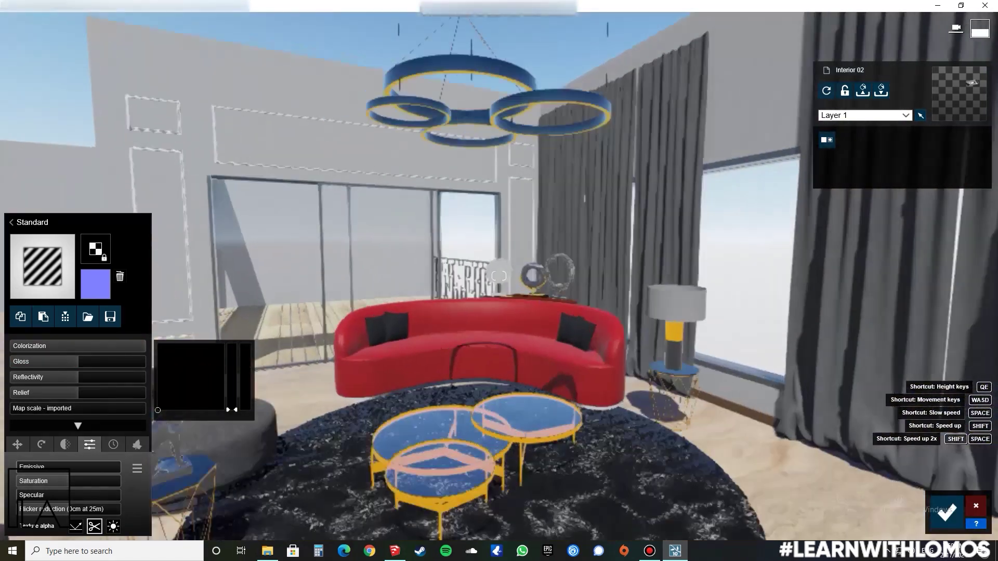
Switch to File Explorer and browse the CHESTNUT STOREYS MODELS folder as large thumbnails for outdoor furniture to furnish the balcony.
{"action": "key", "text": "w"}
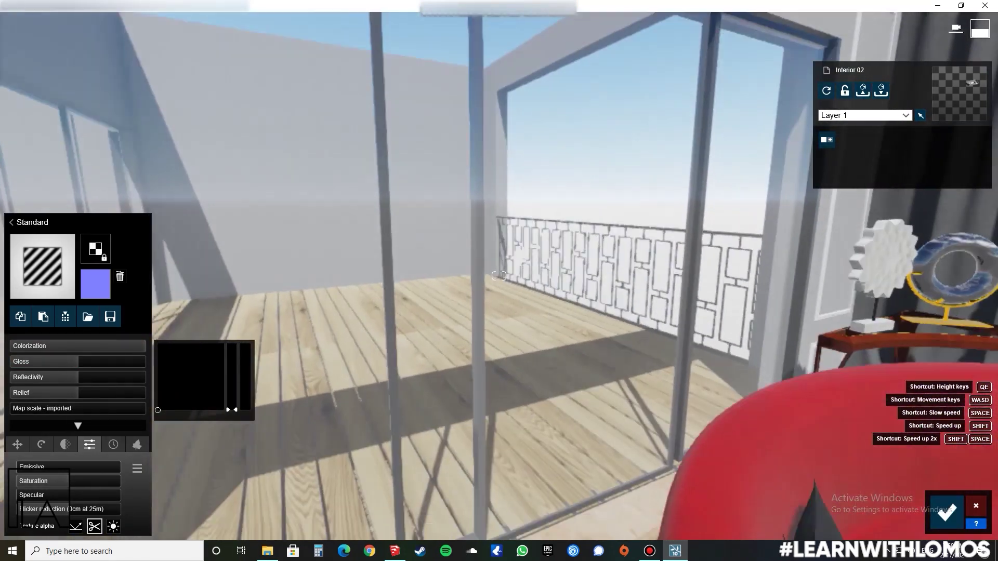
{"action": "key", "text": "w"}
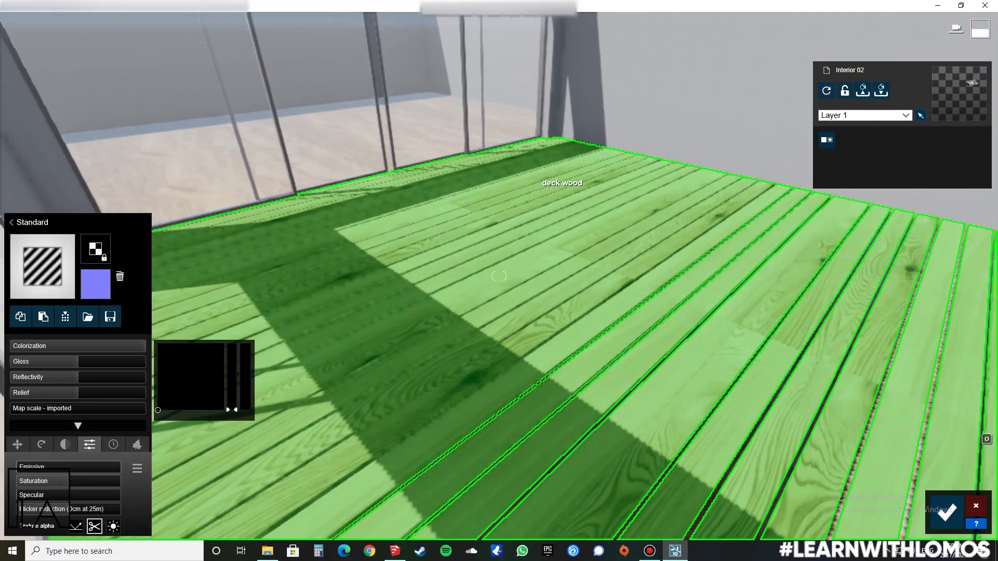
{"action": "right_click_drag", "start_coordinate": [562, 183], "coordinate": [671, 130]}
{"action": "left_click", "coordinate": [267, 551]}
{"action": "left_click", "coordinate": [217, 83]}
{"action": "left_click", "coordinate": [457, 169]}
{"action": "double_click", "coordinate": [458, 169]}
{"action": "right_click", "coordinate": [541, 185]}
{"action": "mouse_move", "coordinate": [566, 194]}
{"action": "left_click", "coordinate": [700, 194]}
{"action": "scroll", "coordinate": [886, 146], "scroll_direction": "down", "scroll_amount": 15}
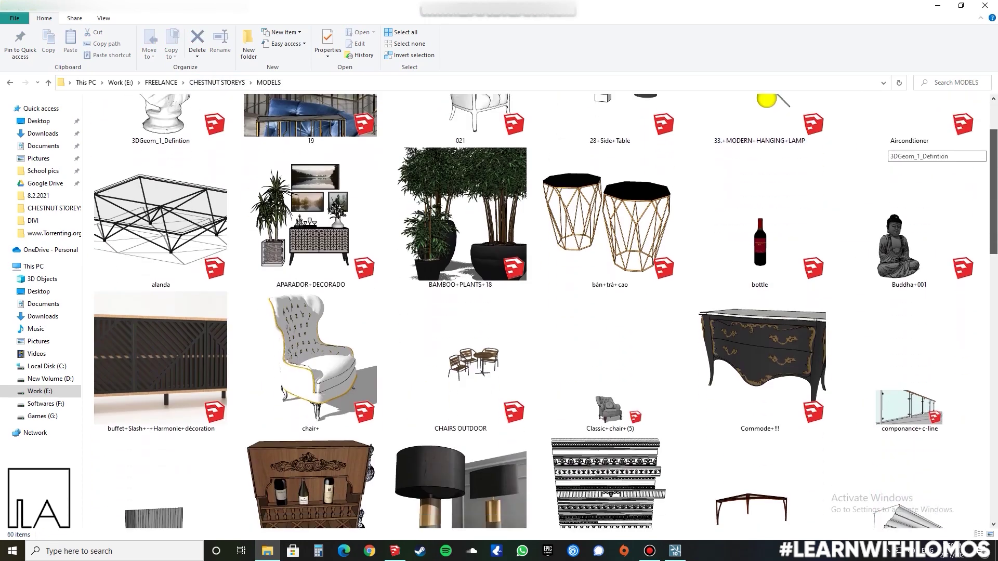
{"action": "scroll", "coordinate": [610, 458], "scroll_direction": "down", "scroll_amount": 5}
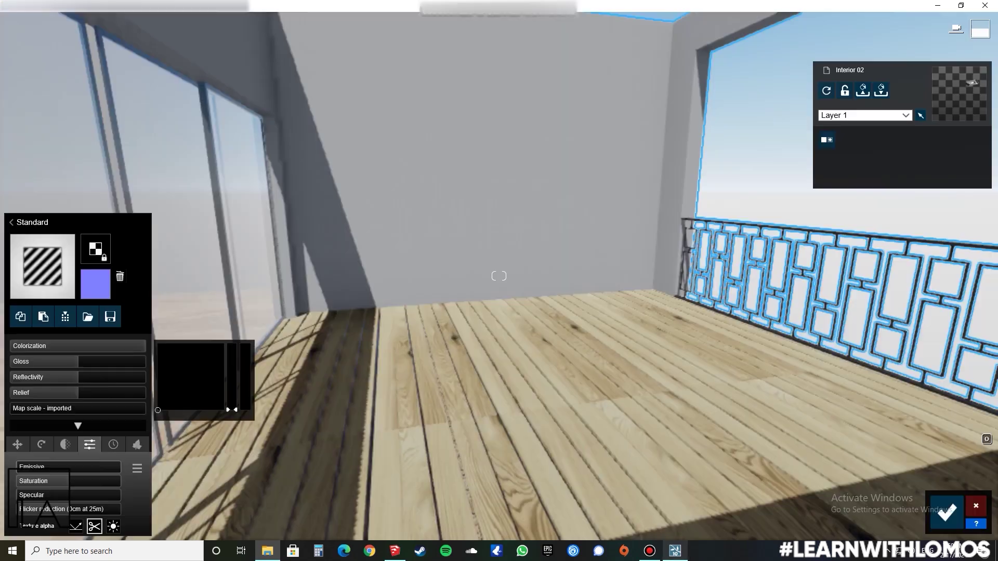
Save the material changes and import vol22.65.skp from the MODELS folder under the name Outside Chairs.
{"action": "left_click", "coordinate": [962, 510]}
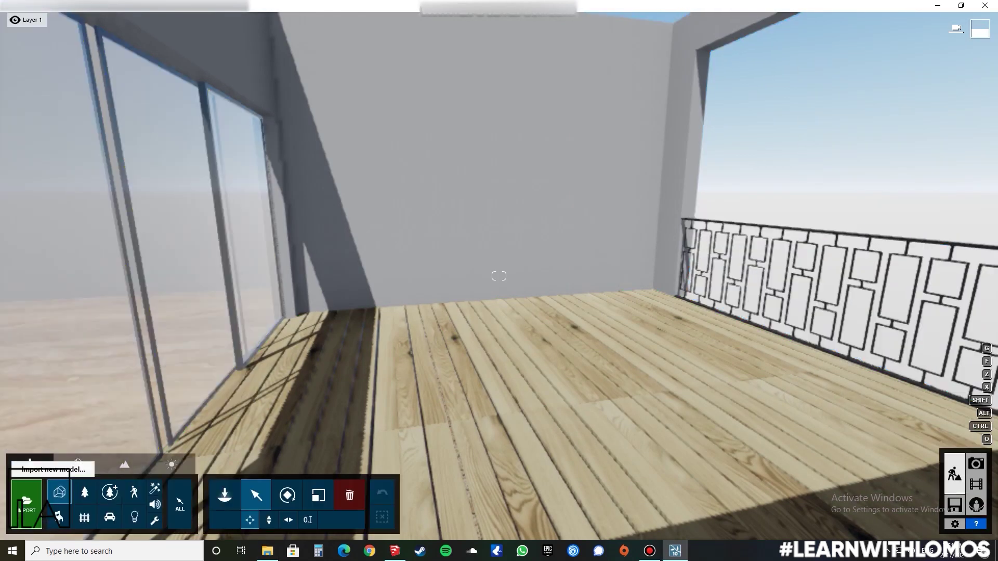
{"action": "left_click", "coordinate": [22, 509]}
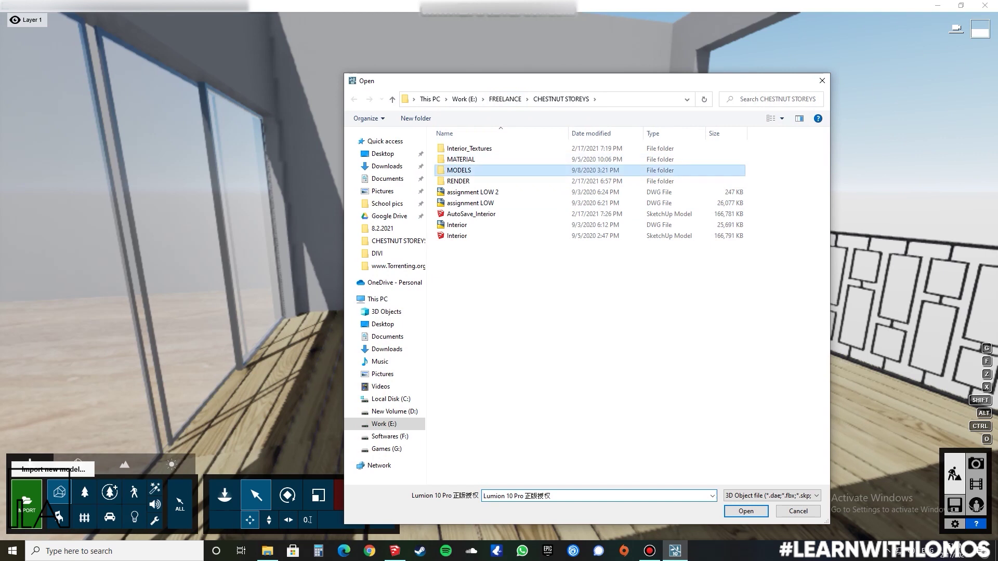
{"action": "double_click", "coordinate": [459, 170]}
{"action": "right_click", "coordinate": [803, 188]}
{"action": "mouse_move", "coordinate": [813, 194]}
{"action": "left_click", "coordinate": [747, 193]}
{"action": "scroll", "coordinate": [728, 182], "scroll_direction": "down", "scroll_amount": 15}
{"action": "left_click", "coordinate": [698, 281]}
{"action": "left_click", "coordinate": [746, 511]}
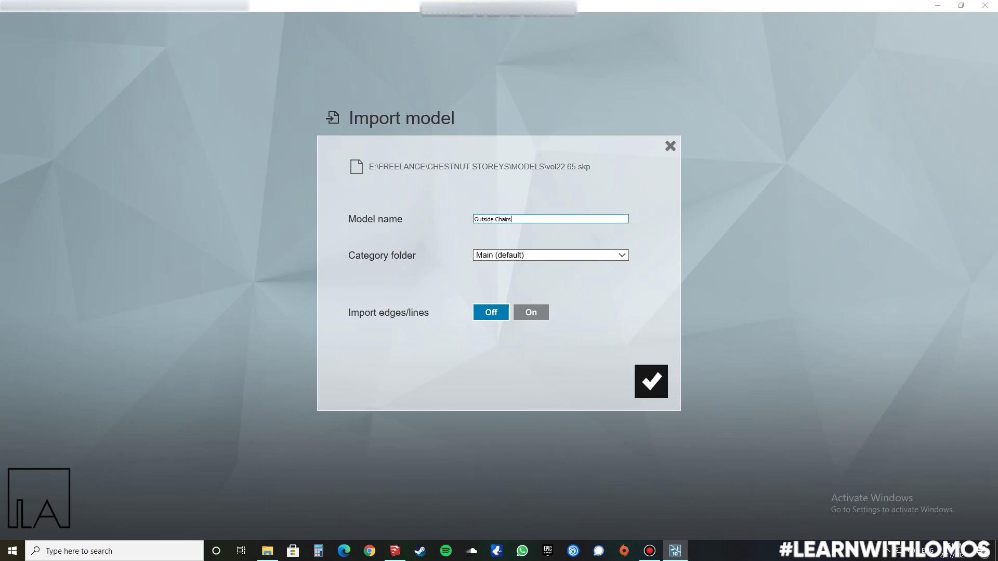
{"action": "left_click", "coordinate": [551, 255]}
{"action": "left_click", "coordinate": [541, 322]}
{"action": "left_click", "coordinate": [651, 381]}
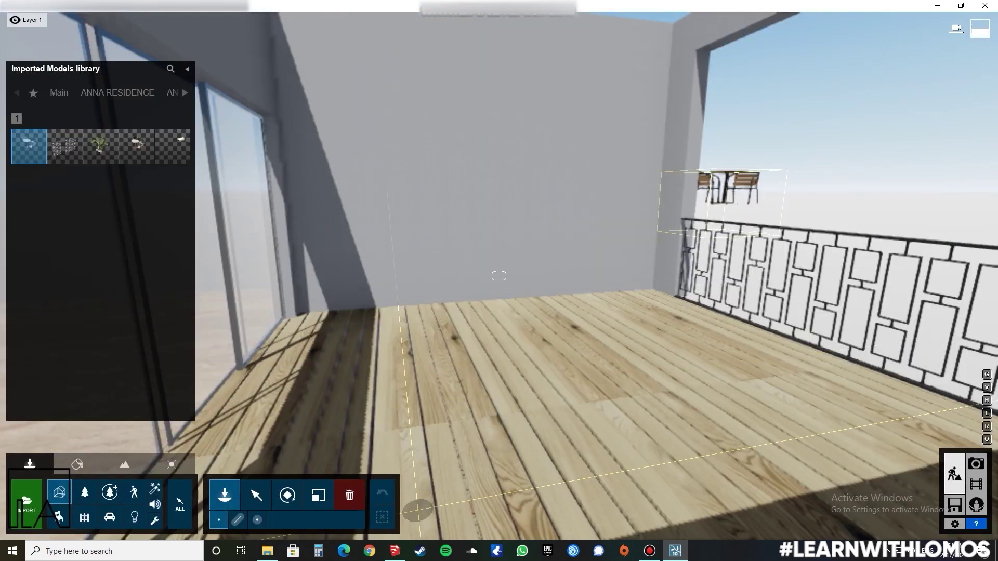
Place the outdoor table and chairs on the balcony's wooden deck and move them toward the plain wall.
{"action": "key", "text": "s"}
{"action": "right_click_drag", "start_coordinate": [615, 264], "coordinate": [598, 286]}
{"action": "left_click", "coordinate": [256, 495]}
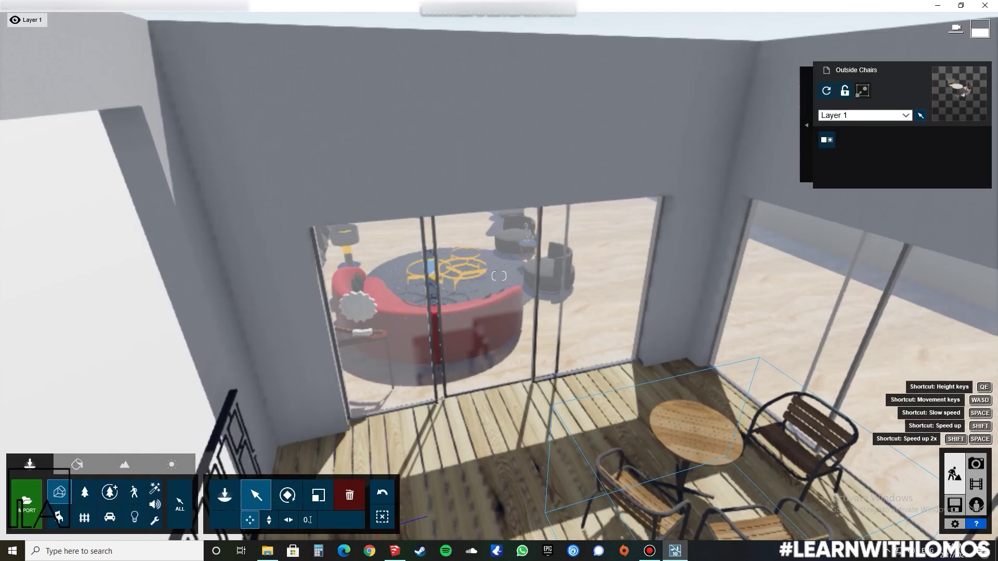
{"action": "right_click_drag", "start_coordinate": [499, 276], "coordinate": [561, 255]}
{"action": "key", "text": "s"}
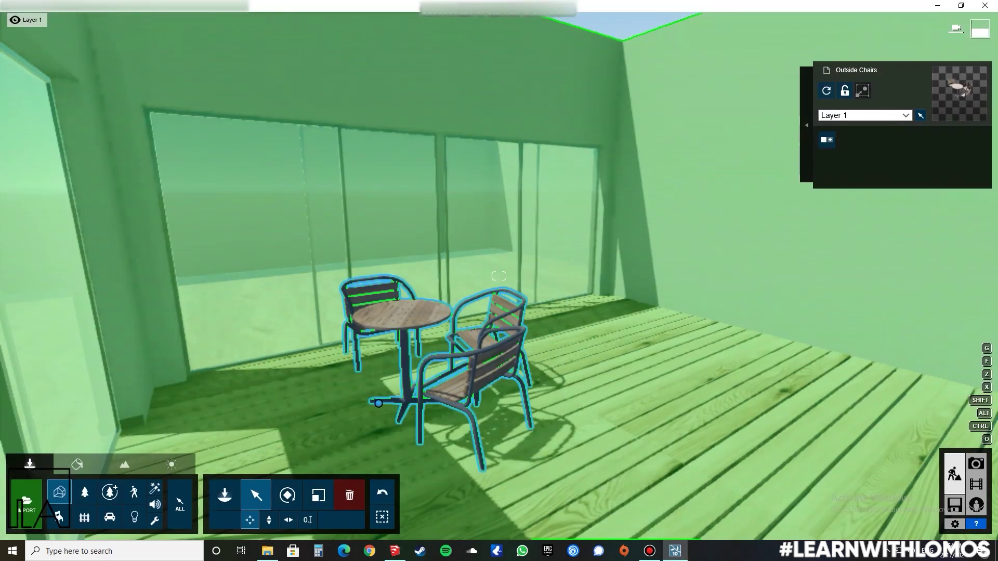
{"action": "left_click_drag", "start_coordinate": [379, 404], "coordinate": [644, 354]}
{"action": "key", "text": "w"}
{"action": "right_click_drag", "start_coordinate": [645, 354], "coordinate": [717, 364]}
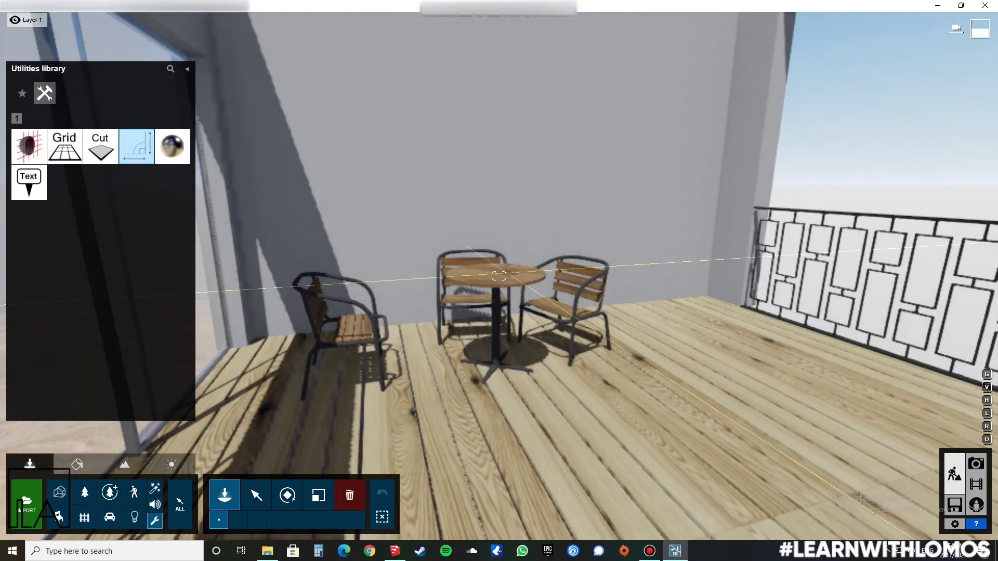
Delete the measurement from the chair and scale up the Outside Chairs set.
{"action": "left_click", "coordinate": [318, 495]}
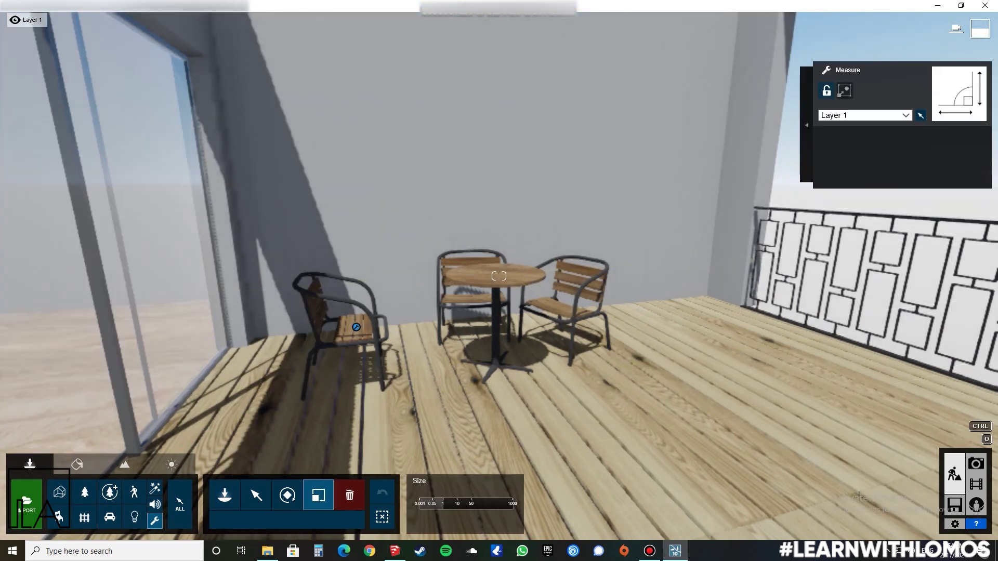
{"action": "left_click", "coordinate": [349, 496]}
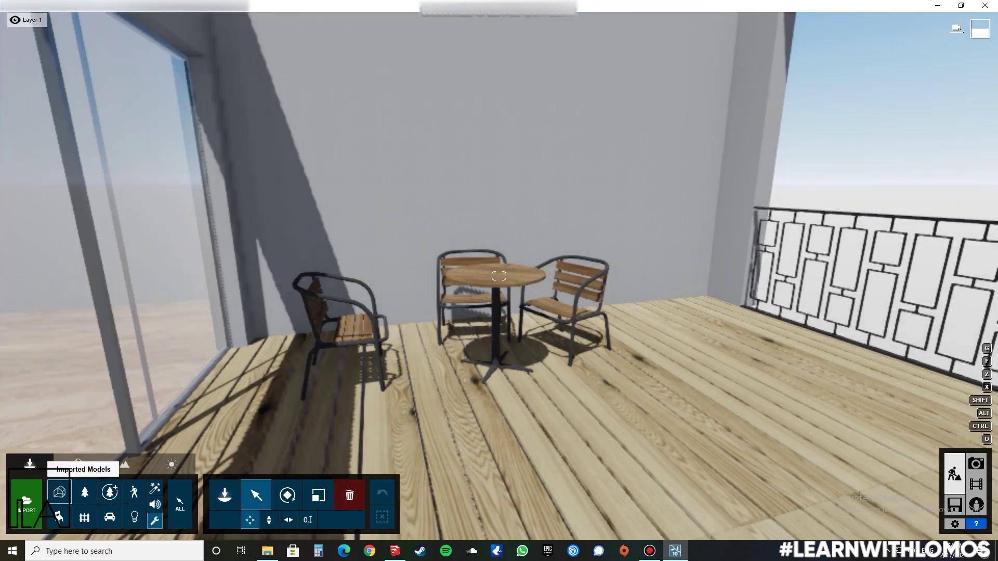
{"action": "left_click", "coordinate": [60, 493]}
{"action": "left_click", "coordinate": [488, 380]}
{"action": "left_click", "coordinate": [318, 495]}
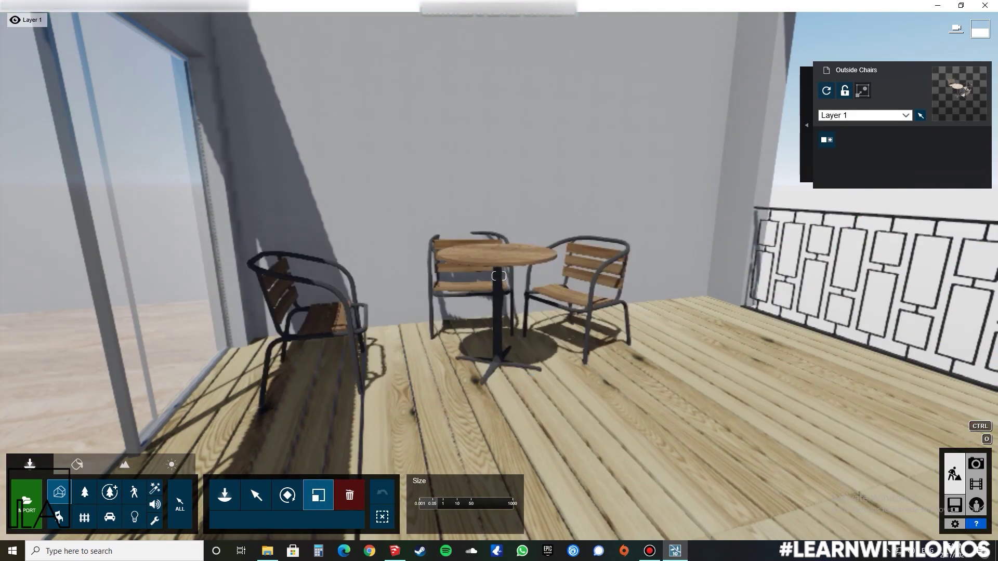
{"action": "left_click_drag", "start_coordinate": [488, 380], "coordinate": [488, 362]}
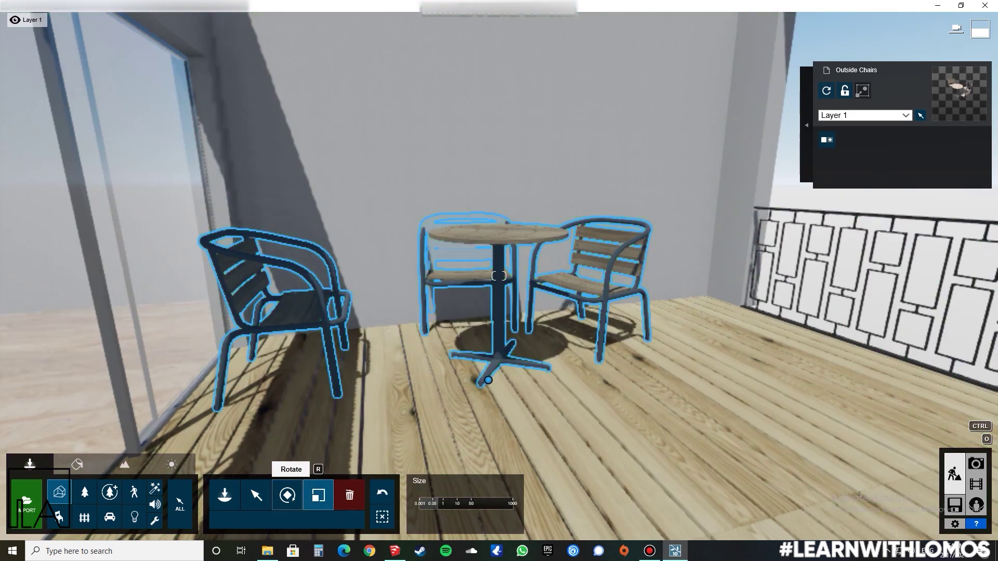
Measure at the chair beside the glass door again and reposition the outdoor table set on the deck.
{"action": "left_click", "coordinate": [155, 520]}
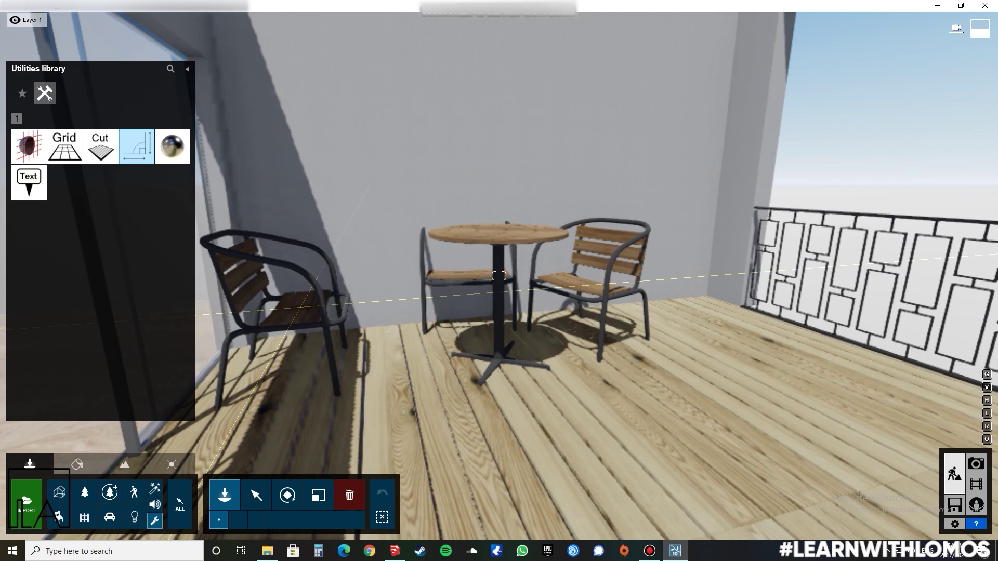
{"action": "left_click_drag", "start_coordinate": [304, 381], "coordinate": [307, 374]}
{"action": "left_click", "coordinate": [318, 495]}
{"action": "left_click", "coordinate": [60, 492]}
{"action": "left_click_drag", "start_coordinate": [489, 380], "coordinate": [535, 414]}
{"action": "left_click", "coordinate": [256, 495]}
{"action": "scroll", "coordinate": [536, 414], "scroll_direction": "down", "scroll_amount": 3}
{"action": "scroll", "coordinate": [536, 413], "scroll_direction": "up", "scroll_amount": 2}
Import the seated man model Man_3d+sin+perro.skp from the MODELS folder.
{"action": "left_click", "coordinate": [224, 495]}
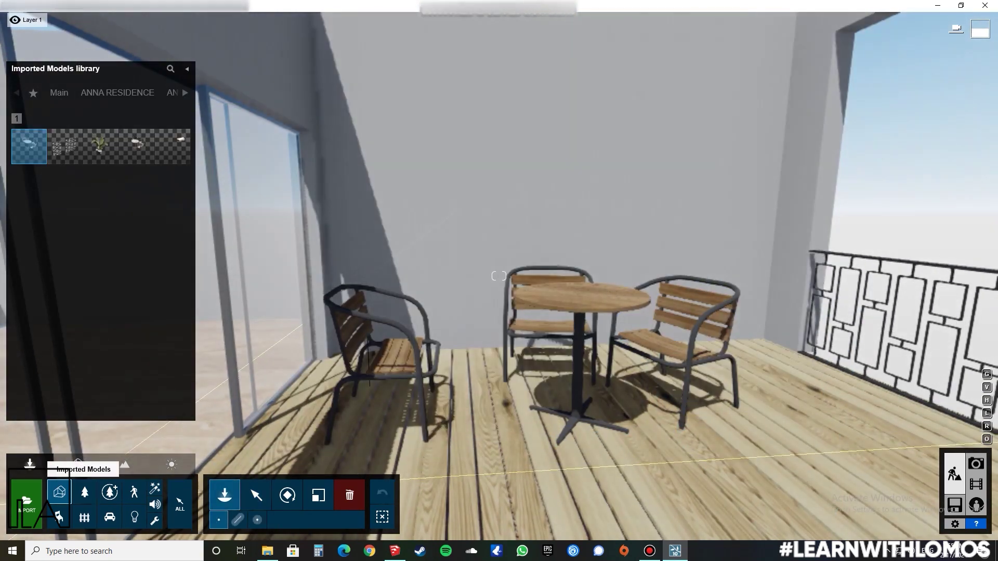
{"action": "left_click", "coordinate": [27, 501]}
{"action": "scroll", "coordinate": [720, 156], "scroll_direction": "down", "scroll_amount": 10}
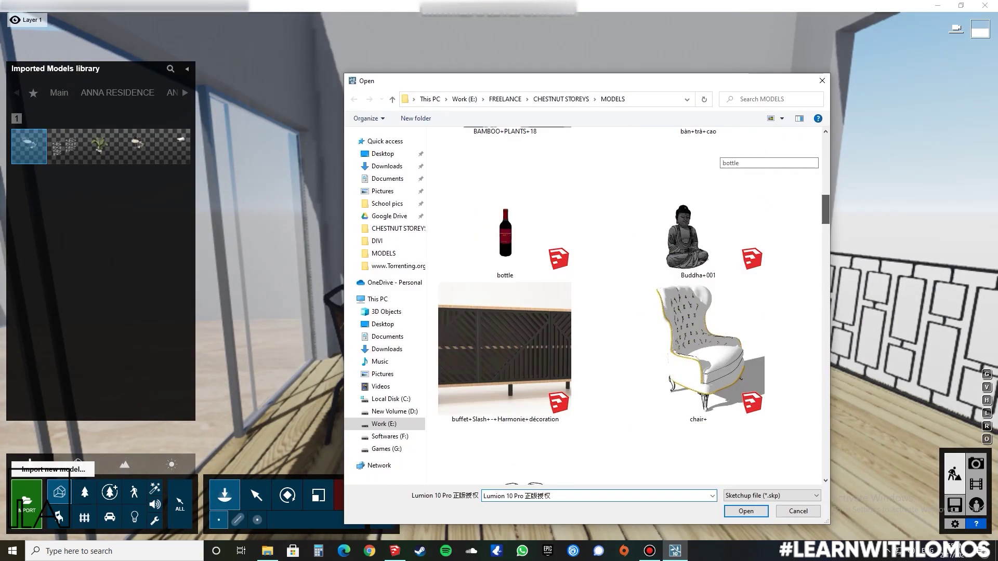
{"action": "scroll", "coordinate": [720, 156], "scroll_direction": "up", "scroll_amount": 4}
{"action": "left_click", "coordinate": [419, 367]}
{"action": "left_click", "coordinate": [746, 511]}
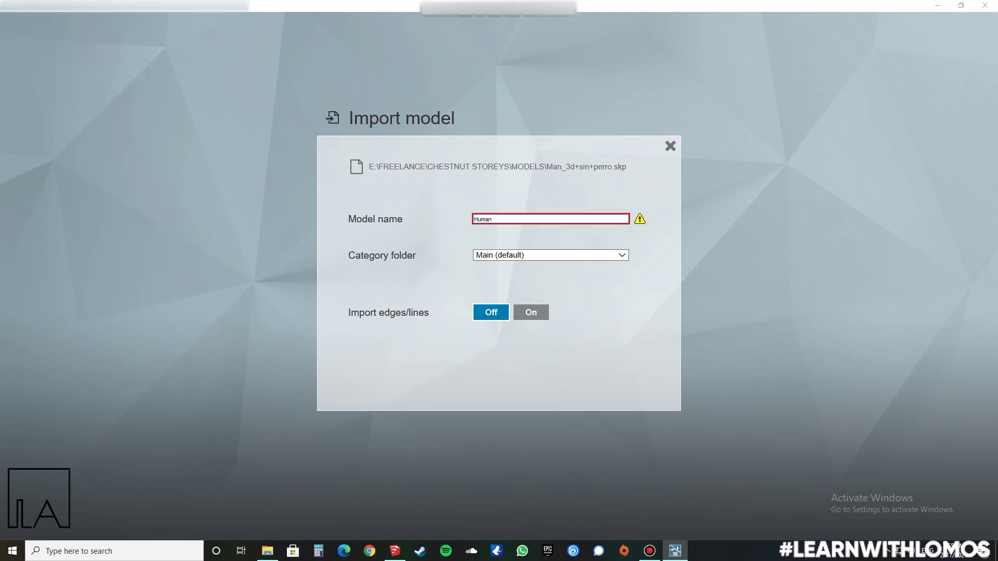
{"action": "left_click", "coordinate": [651, 381]}
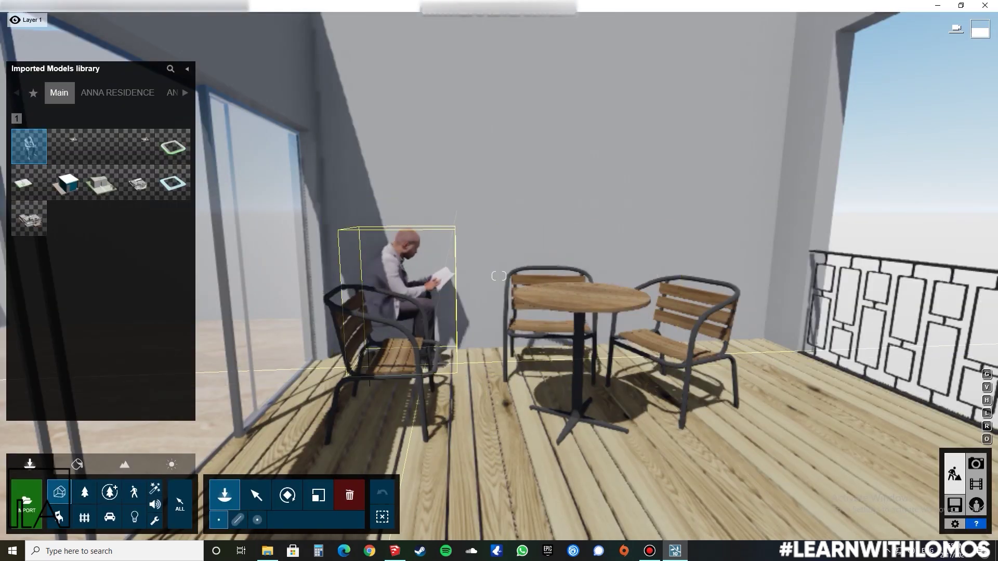
Place the seated man on the balcony chair beside the glass door, facing the round table.
{"action": "right_click_drag", "start_coordinate": [423, 363], "coordinate": [416, 408]}
{"action": "key", "text": "w"}
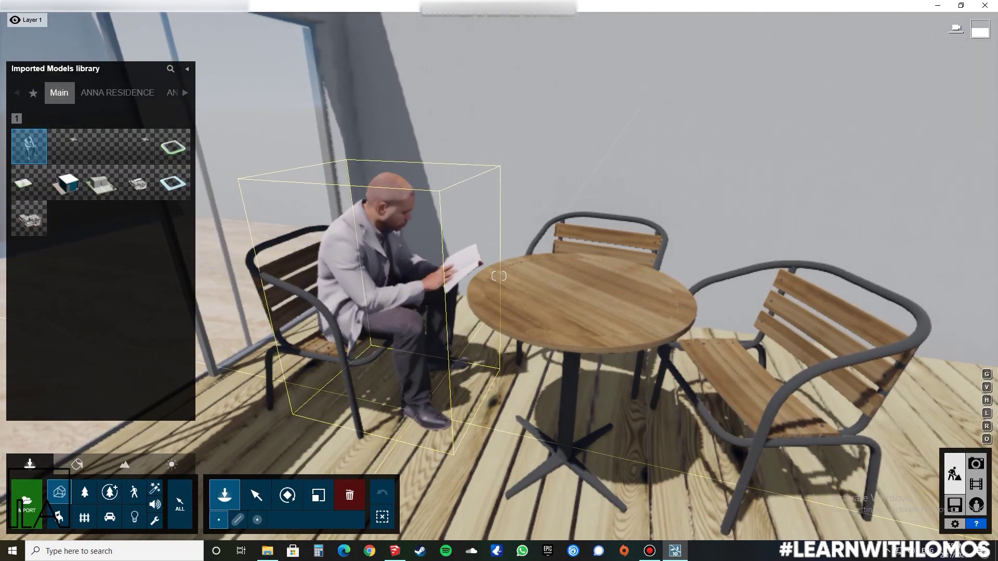
{"action": "left_click", "coordinate": [417, 419]}
{"action": "key", "text": "s"}
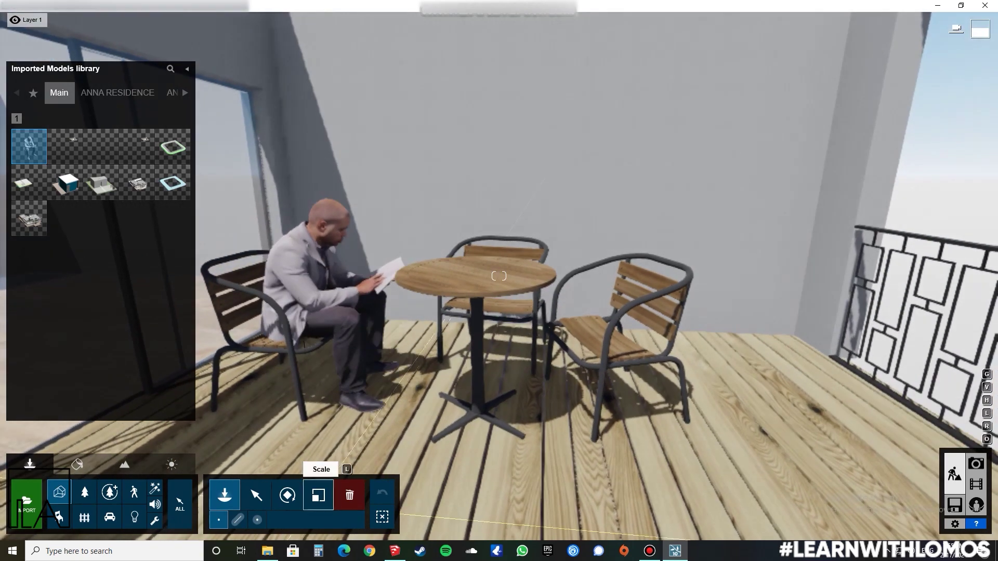
{"action": "left_click", "coordinate": [256, 495]}
Import Palm+in+pot.skp from the MODELS folder under the name Palm in pot.
{"action": "right_click_drag", "start_coordinate": [416, 333], "coordinate": [483, 312]}
{"action": "left_click", "coordinate": [383, 517]}
{"action": "key", "text": "q"}
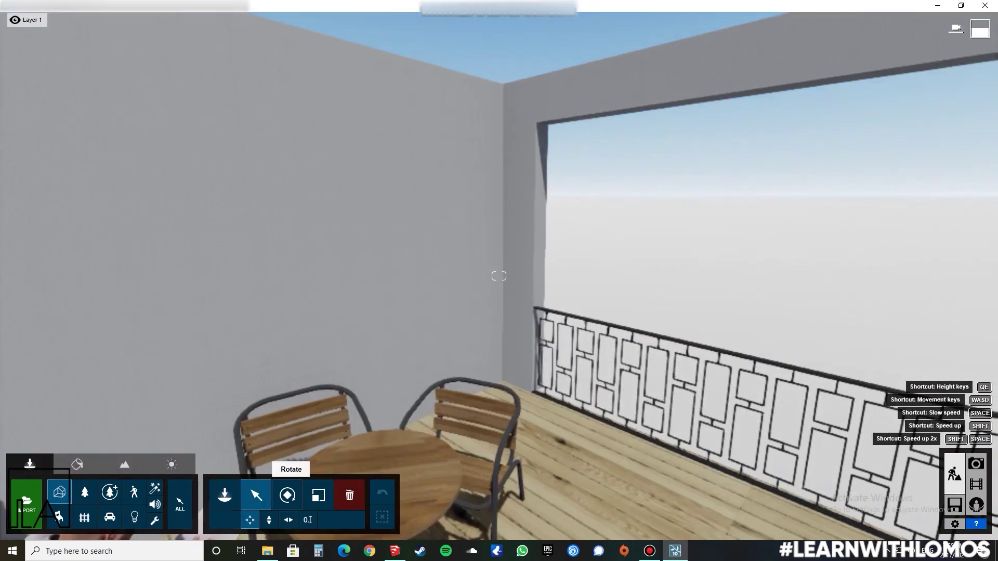
{"action": "left_click", "coordinate": [26, 503]}
{"action": "scroll", "coordinate": [512, 436], "scroll_direction": "down", "scroll_amount": 15}
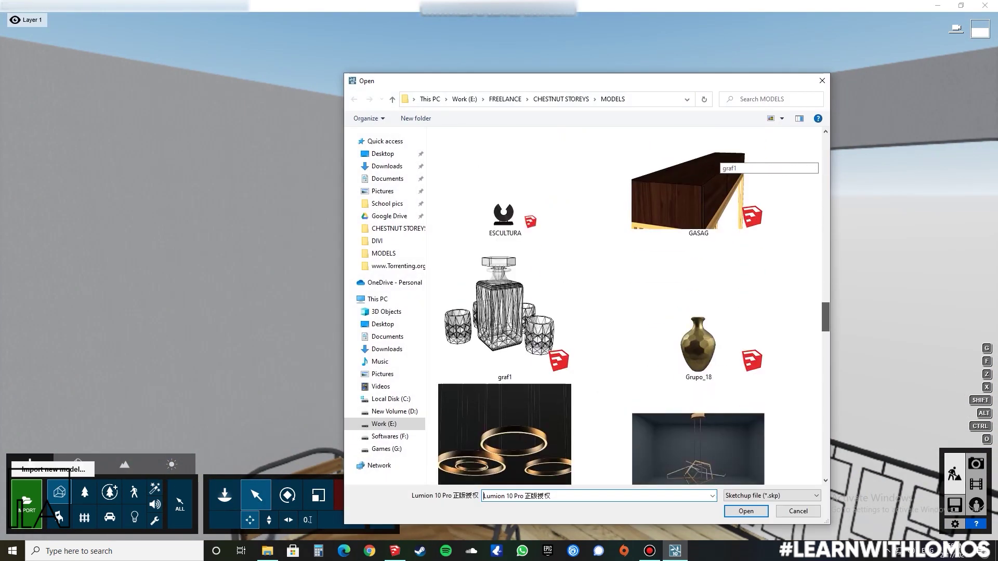
{"action": "double_click", "coordinate": [505, 322]}
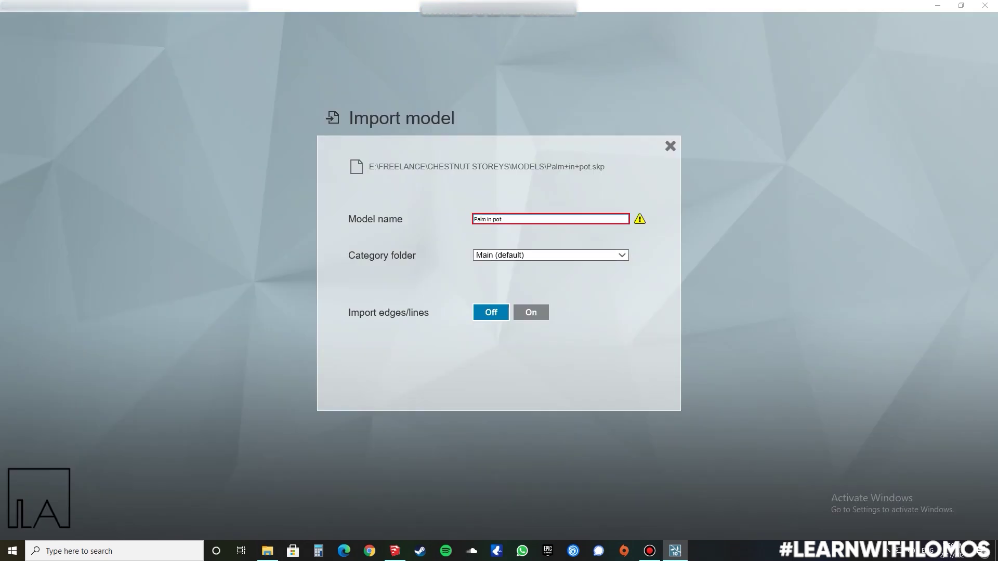
{"action": "left_click", "coordinate": [651, 382]}
Place the potted palm in the balcony corner between the wall and the railing and adjust its rotation.
{"action": "left_click", "coordinate": [457, 493]}
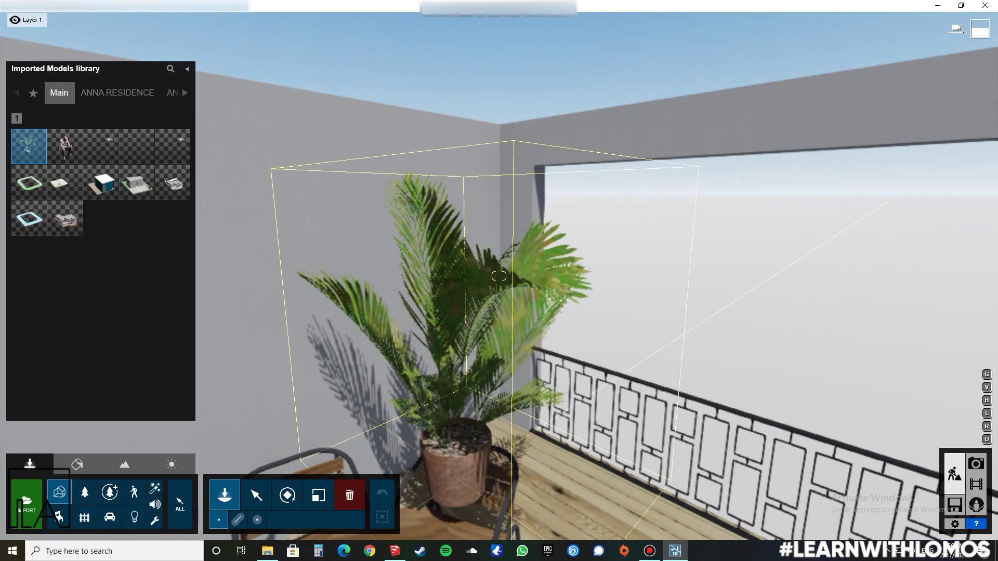
{"action": "right_click_drag", "start_coordinate": [457, 494], "coordinate": [484, 530]}
{"action": "key", "text": "w"}
{"action": "left_click", "coordinate": [498, 276]}
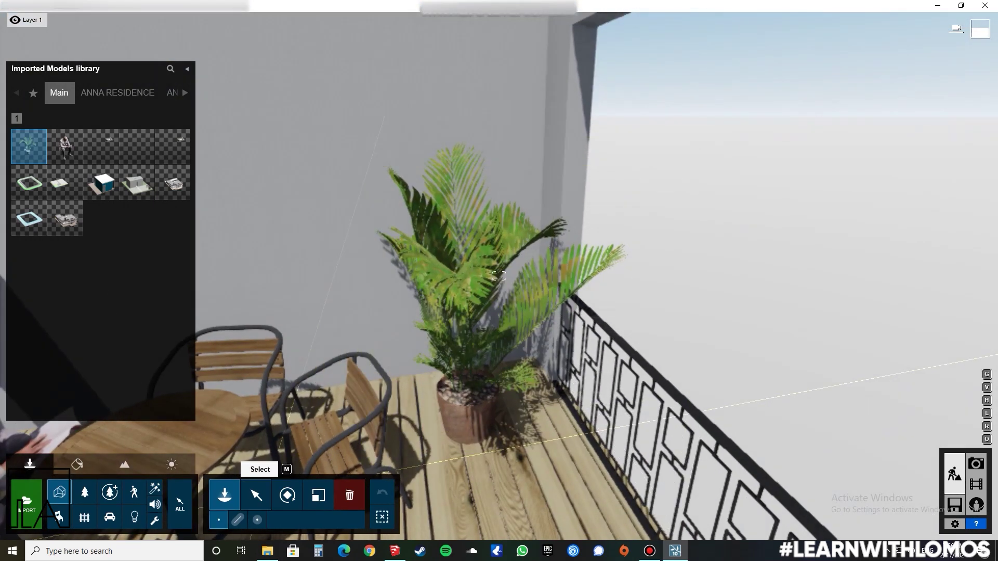
{"action": "left_click", "coordinate": [288, 495]}
{"action": "left_click_drag", "start_coordinate": [471, 421], "coordinate": [536, 379]}
{"action": "right_click_drag", "start_coordinate": [536, 380], "coordinate": [603, 385]}
{"action": "key", "text": "s"}
{"action": "key", "text": "w"}
Tint the palm leaves dark green with the Standard material, set their gloss to 0.5 and lower their reflectivity.
{"action": "left_click", "coordinate": [77, 464]}
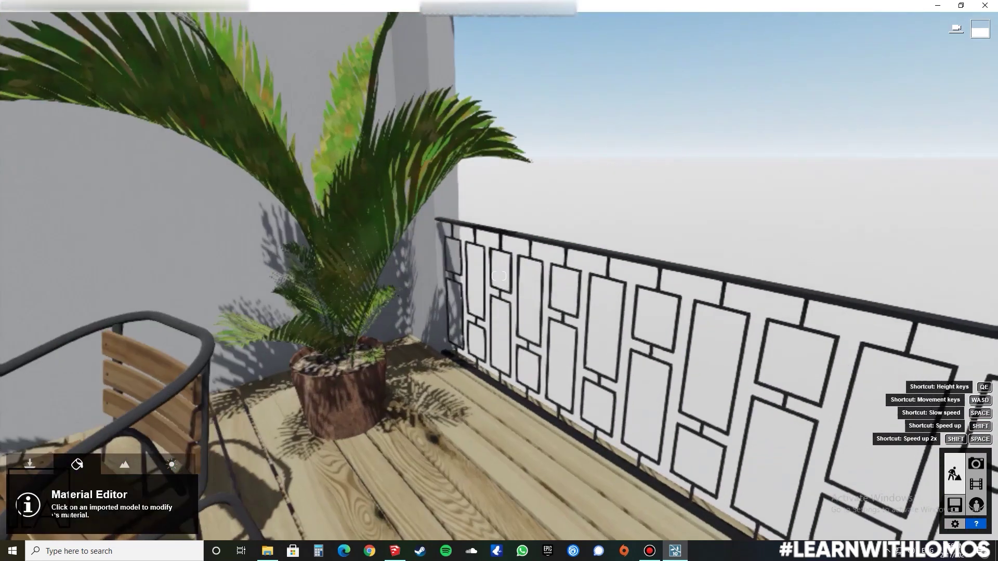
{"action": "key", "text": "s"}
{"action": "left_click", "coordinate": [373, 254]}
{"action": "left_click", "coordinate": [32, 332]}
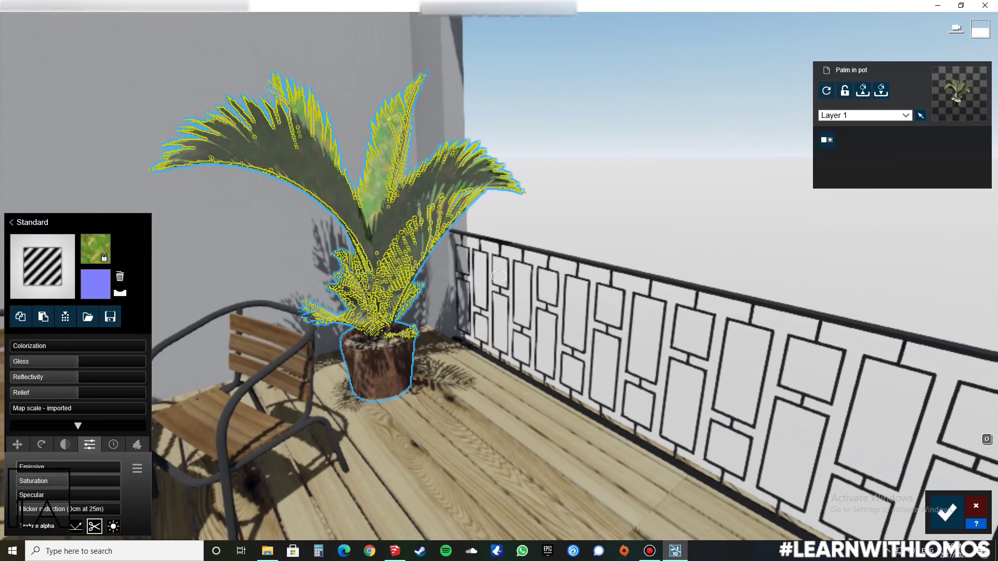
{"action": "left_click_drag", "start_coordinate": [16, 346], "coordinate": [37, 346]}
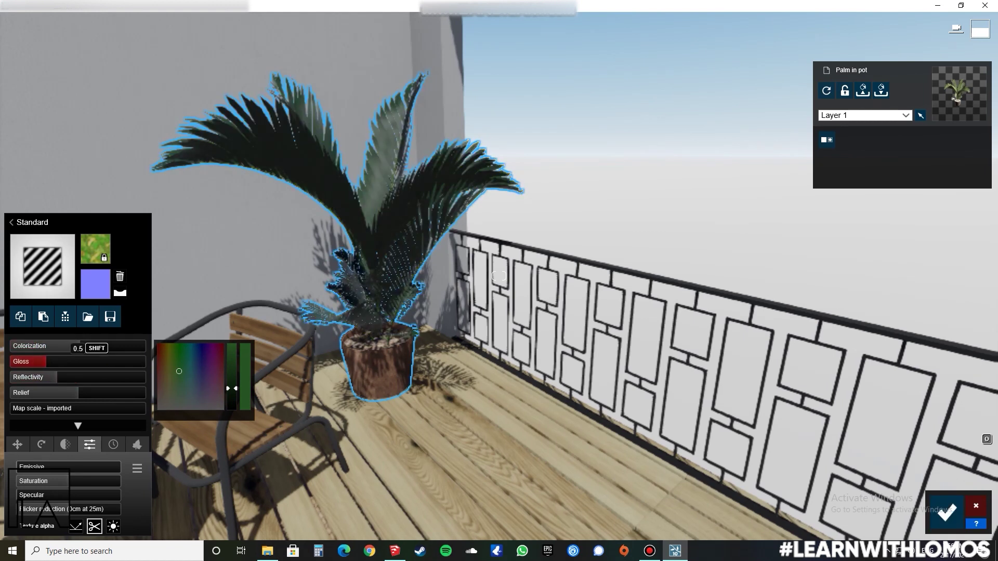
Apply a dark brown soil material from the Various category to the soil in the palm's pot.
{"action": "left_click", "coordinate": [379, 341]}
{"action": "left_click", "coordinate": [24, 192]}
{"action": "left_click", "coordinate": [139, 222]}
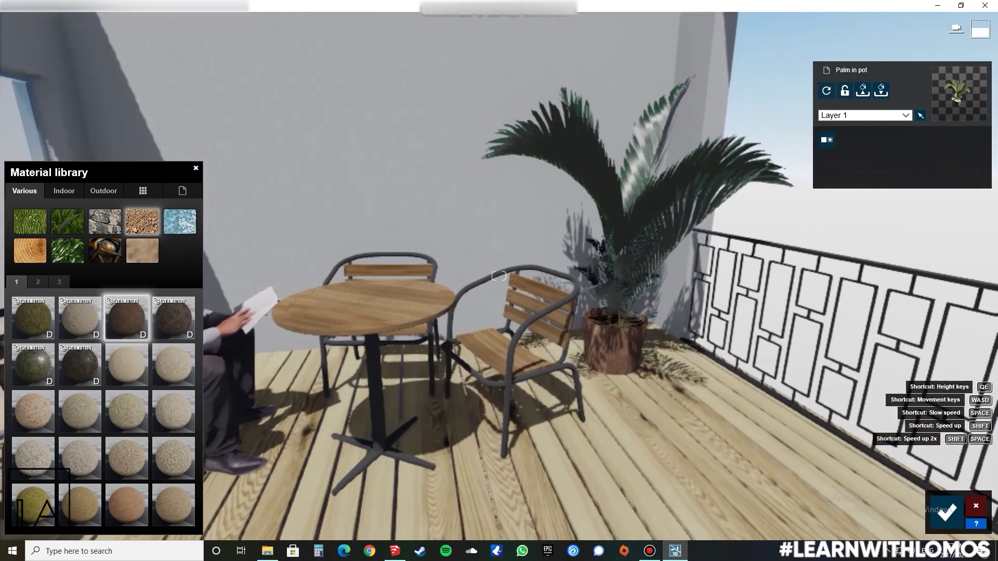
Adjust the Standard material of the outdoor furniture's metal frames, lowering its gloss and reflectivity.
{"action": "left_click", "coordinate": [510, 291]}
{"action": "left_click", "coordinate": [34, 341]}
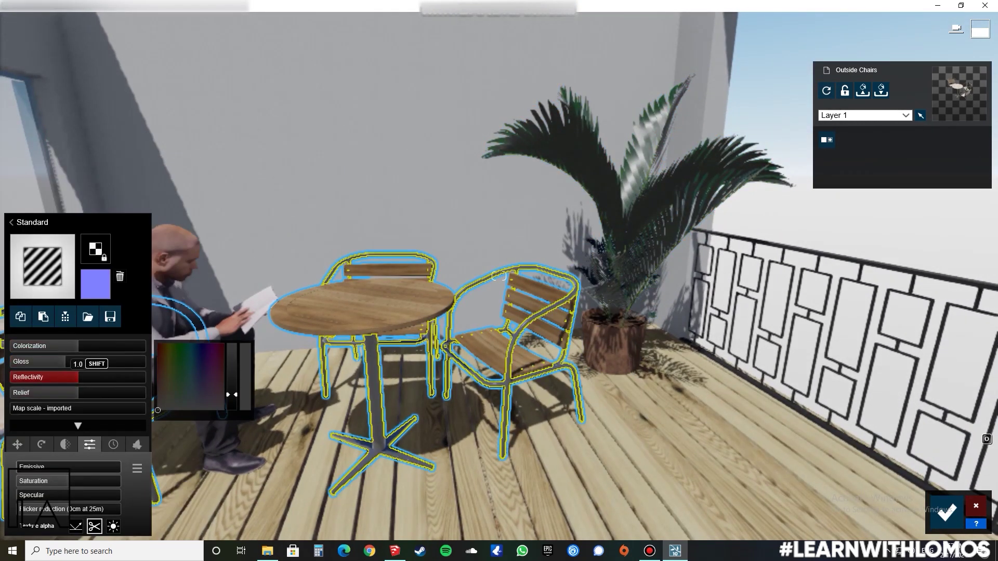
{"action": "left_click", "coordinate": [65, 377]}
View the whole apartment model from above and compare it with the original model in SketchUp.
{"action": "key", "text": "s"}
{"action": "mouse_move", "coordinate": [499, 291]}
{"action": "right_mouse_down"}
{"action": "mouse_move", "coordinate": [437, 291]}
{"action": "mouse_move", "coordinate": [603, 291]}
{"action": "mouse_move", "coordinate": [520, 291]}
{"action": "mouse_move", "coordinate": [457, 276]}
{"action": "mouse_move", "coordinate": [728, 276]}
{"action": "mouse_move", "coordinate": [447, 278]}
{"action": "right_mouse_up"}
{"action": "key", "text": "s"}
{"action": "key", "text": "s"}
{"action": "key", "text": "w"}
{"action": "left_click", "coordinate": [395, 551]}
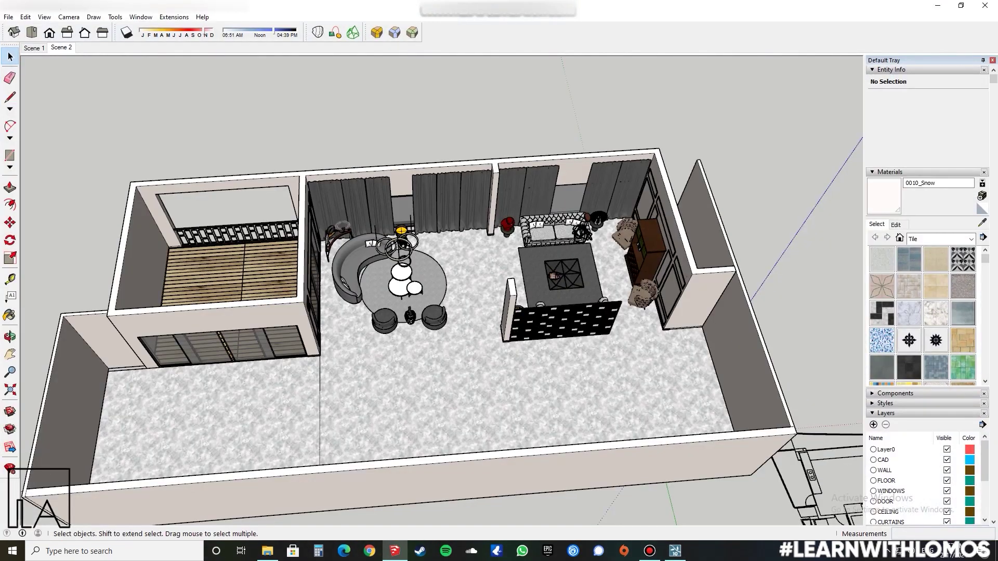
{"action": "middle_click_drag", "start_coordinate": [442, 332], "coordinate": [413, 333]}
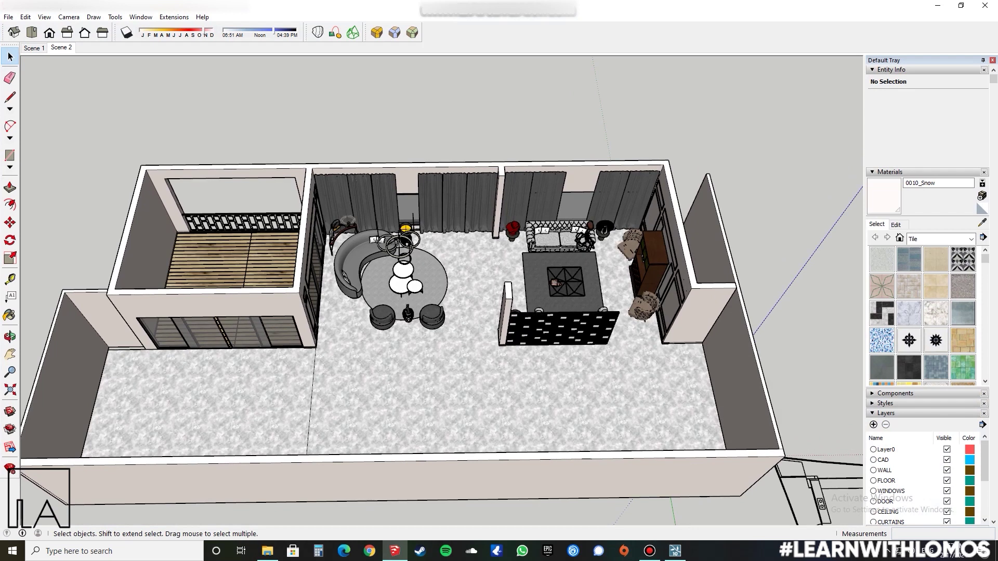
{"action": "left_click", "coordinate": [675, 551]}
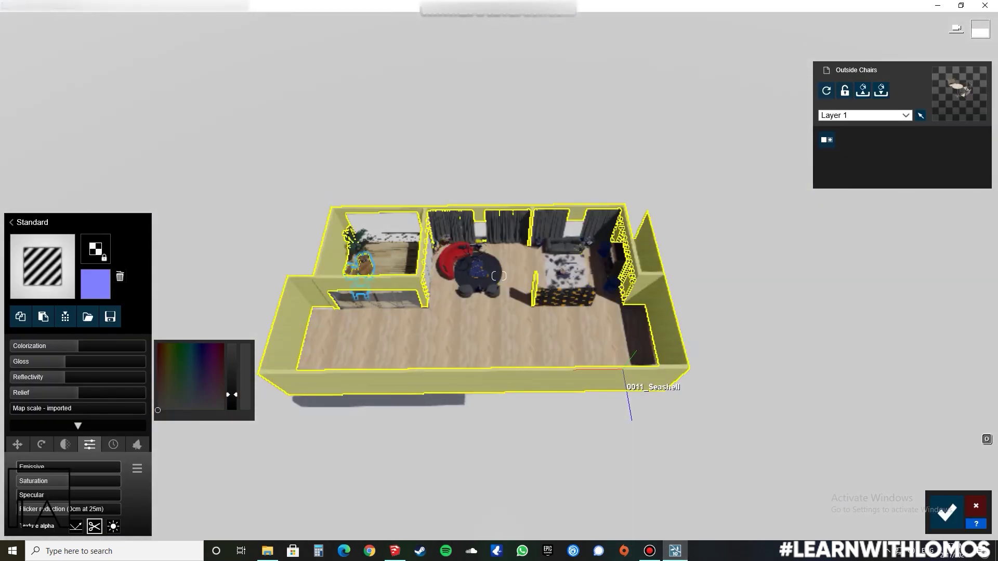
Switch to SketchUp and stop the running Lumion LiveSync connection.
{"action": "left_click", "coordinate": [175, 17]}
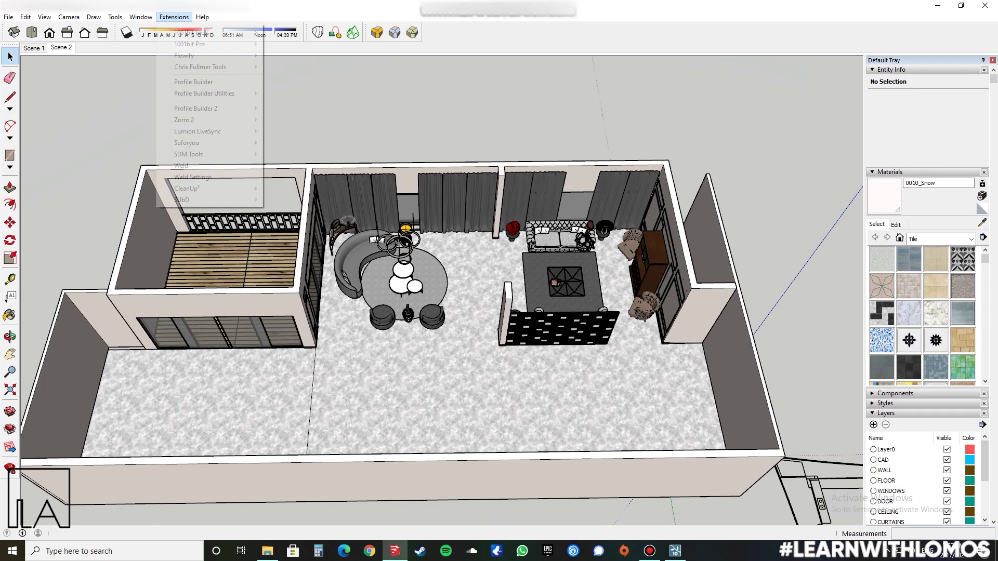
{"action": "mouse_move", "coordinate": [203, 131]}
{"action": "left_click", "coordinate": [297, 143]}
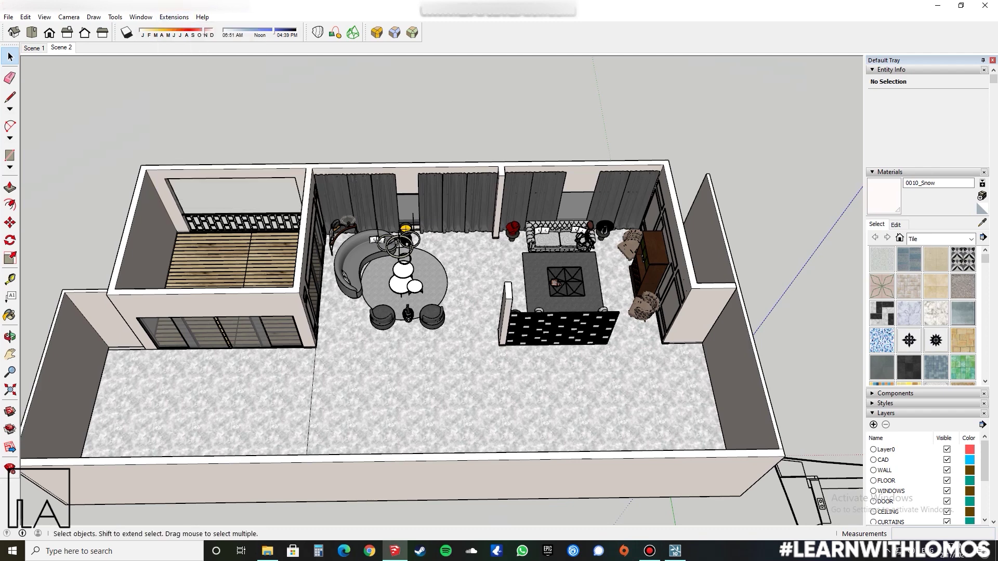
Unhide all hidden geometry of the apartment model, including its ceilings.
{"action": "middle_click_drag", "start_coordinate": [442, 312], "coordinate": [442, 271]}
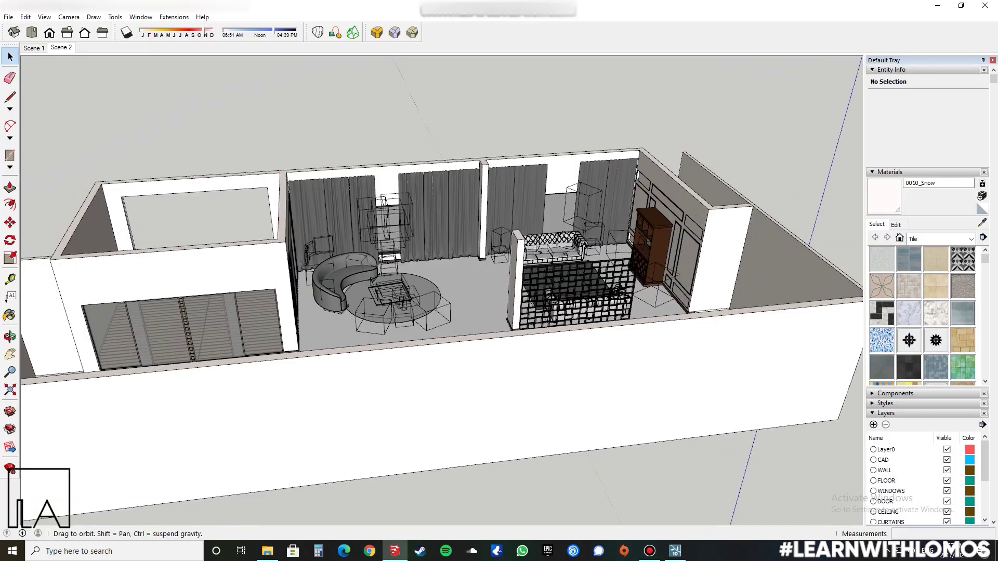
{"action": "middle_click_drag", "start_coordinate": [499, 312], "coordinate": [406, 323]}
{"action": "scroll", "coordinate": [442, 291], "scroll_direction": "up", "scroll_amount": 3}
{"action": "mouse_move", "coordinate": [442, 271]}
{"action": "middle_mouse_down"}
{"action": "mouse_move", "coordinate": [432, 333]}
{"action": "mouse_move", "coordinate": [468, 281]}
{"action": "middle_mouse_up"}
{"action": "scroll", "coordinate": [442, 291], "scroll_direction": "down", "scroll_amount": 3}
{"action": "mouse_move", "coordinate": [364, 281]}
{"action": "middle_mouse_down"}
{"action": "mouse_move", "coordinate": [561, 323]}
{"action": "mouse_move", "coordinate": [478, 307]}
{"action": "middle_mouse_up"}
{"action": "left_click", "coordinate": [25, 17]}
{"action": "mouse_move", "coordinate": [52, 166]}
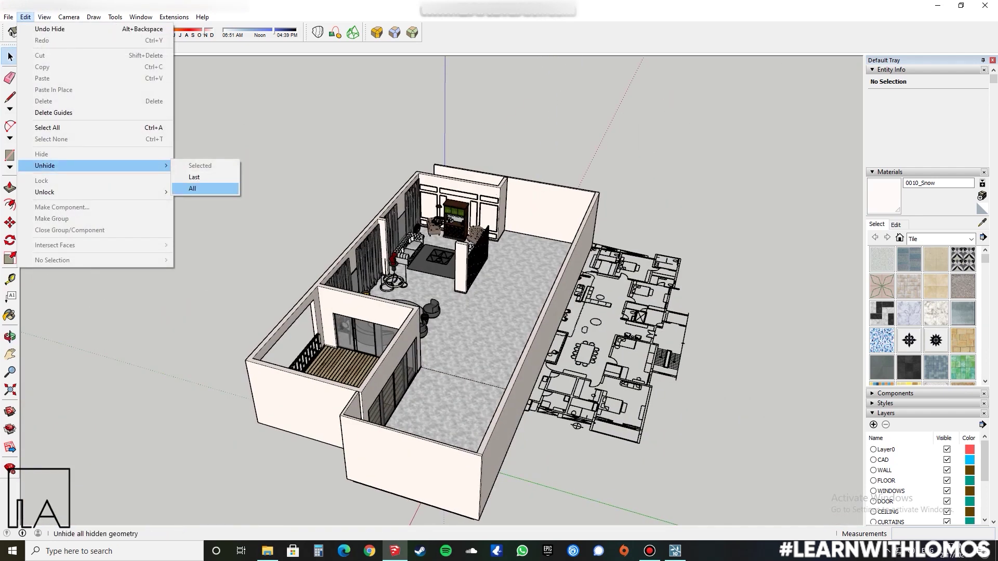
{"action": "left_click", "coordinate": [192, 189]}
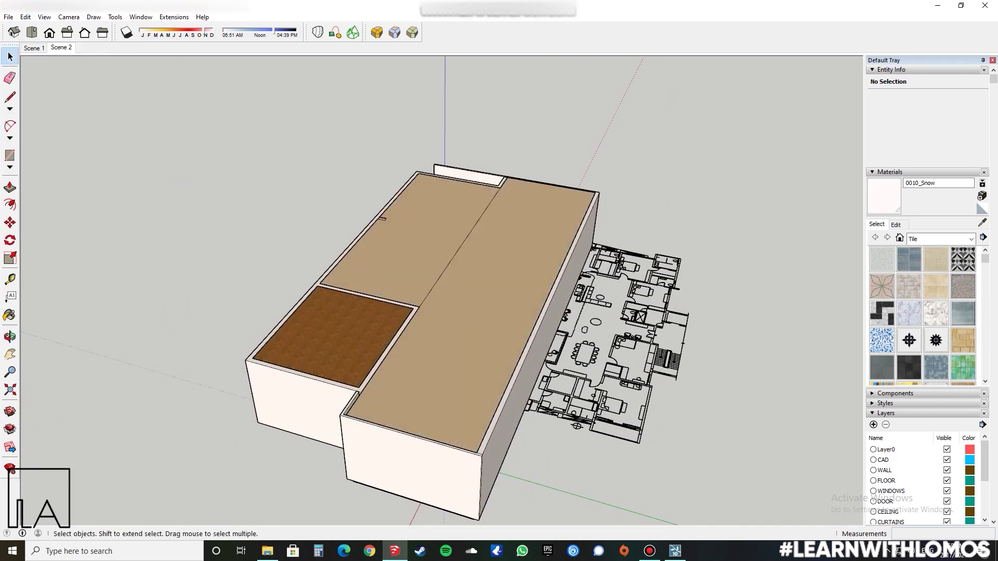
Start Lumion LiveSync to send the model with its restored ceilings to Lumion.
{"action": "middle_click_drag", "start_coordinate": [353, 322], "coordinate": [614, 271]}
{"action": "middle_click_drag", "start_coordinate": [395, 291], "coordinate": [530, 275]}
{"action": "mouse_move", "coordinate": [260, 281]}
{"action": "middle_mouse_down"}
{"action": "mouse_move", "coordinate": [551, 312]}
{"action": "mouse_move", "coordinate": [738, 276]}
{"action": "middle_mouse_up"}
{"action": "middle_click_drag", "start_coordinate": [489, 297], "coordinate": [499, 281]}
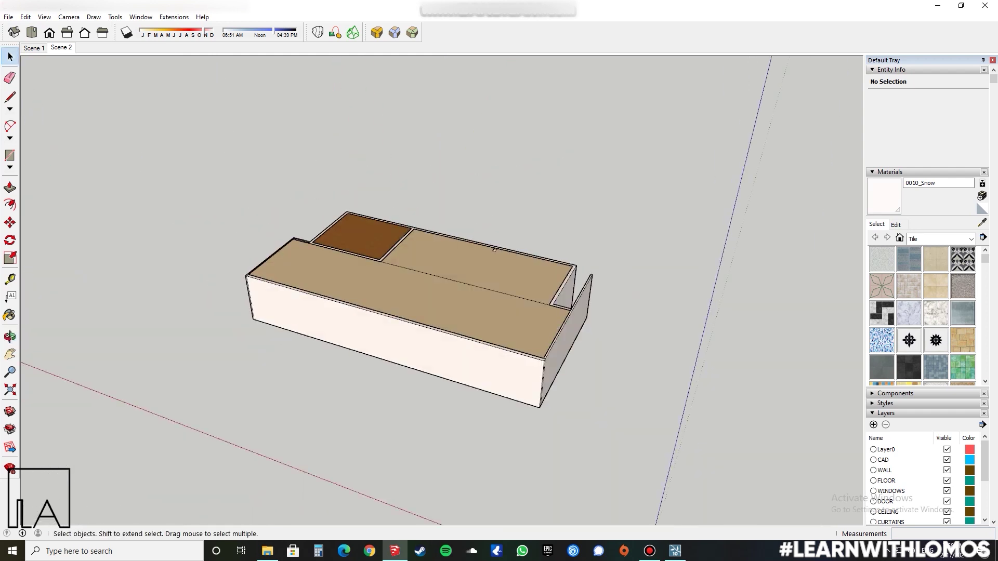
{"action": "left_click", "coordinate": [174, 17]}
{"action": "mouse_move", "coordinate": [198, 131]}
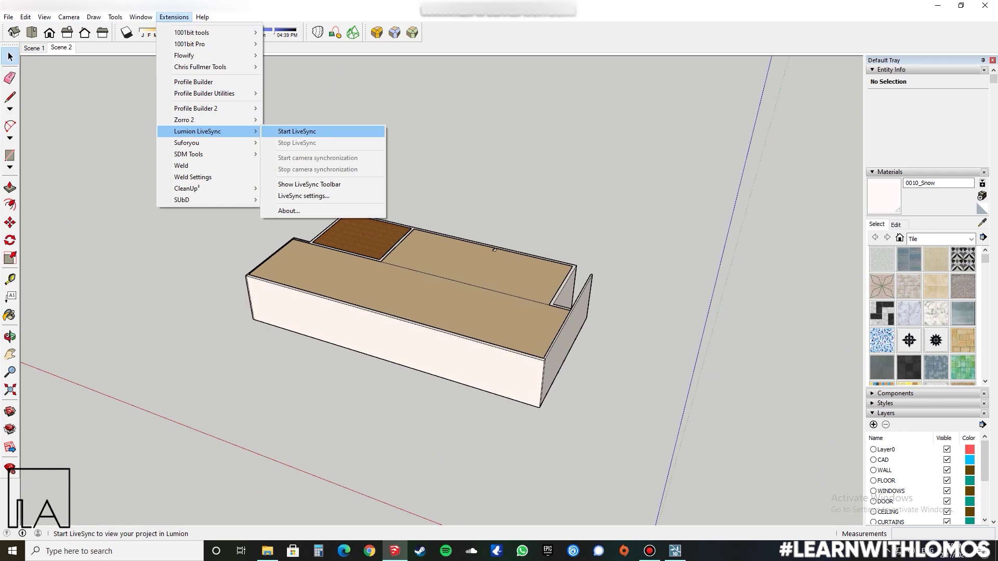
{"action": "left_click", "coordinate": [297, 131]}
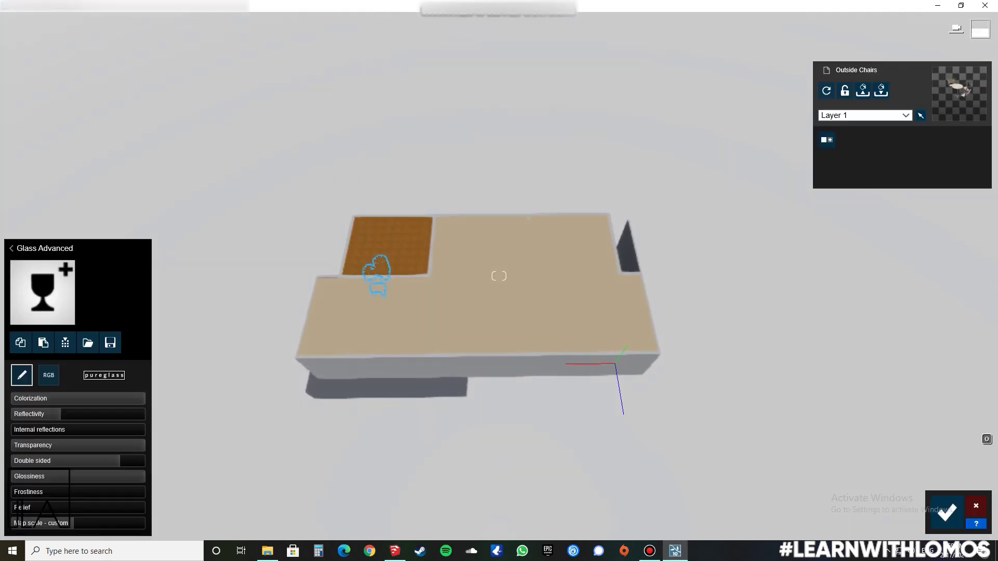
Apply the Standard material to the living room ceiling, set its reflectivity to 0.6 and brighten its beige tint slightly.
{"action": "scroll", "coordinate": [499, 276], "scroll_direction": "up", "scroll_amount": 5}
{"action": "key", "text": "w"}
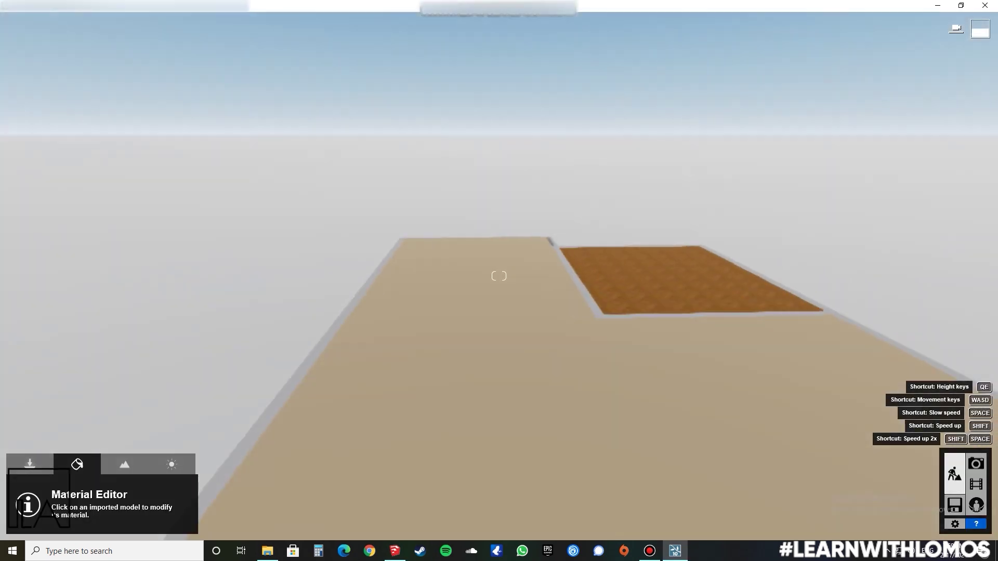
{"action": "key", "text": "e"}
{"action": "scroll", "coordinate": [499, 276], "scroll_direction": "up", "scroll_amount": 5}
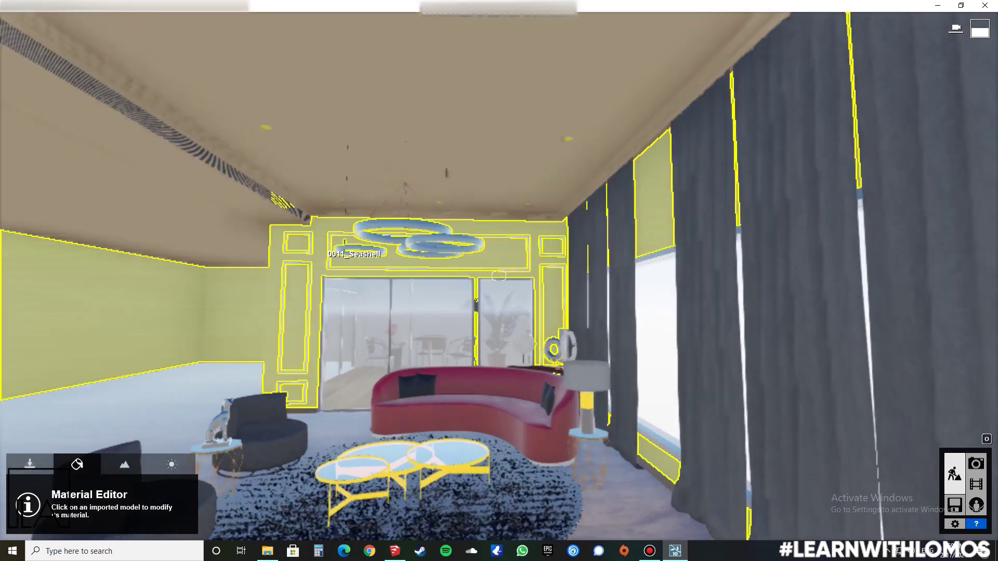
{"action": "left_click", "coordinate": [499, 275]}
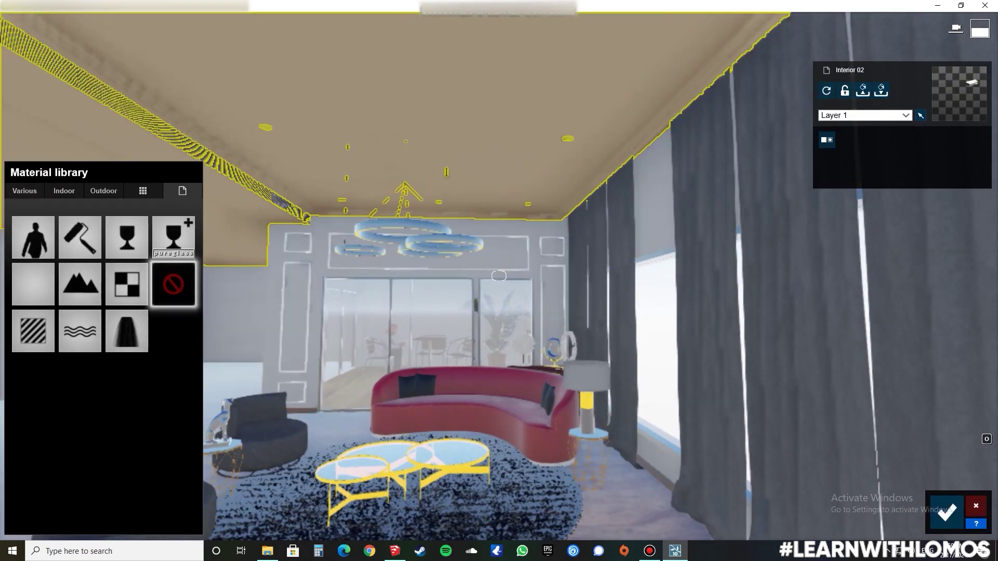
{"action": "scroll", "coordinate": [499, 276], "scroll_direction": "up", "scroll_amount": 2}
{"action": "key", "text": "a"}
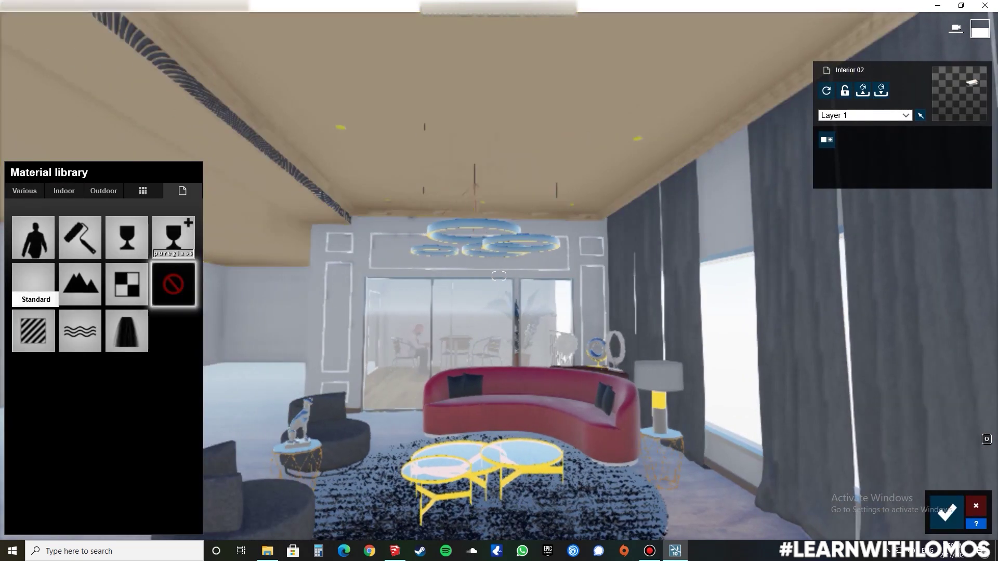
{"action": "left_click", "coordinate": [33, 331]}
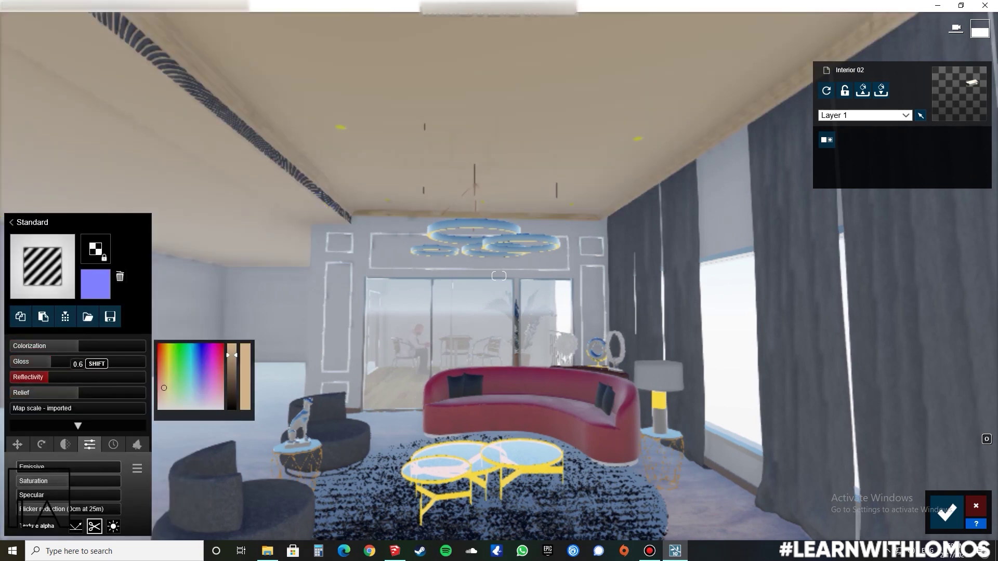
{"action": "left_click_drag", "start_coordinate": [232, 355], "coordinate": [232, 352]}
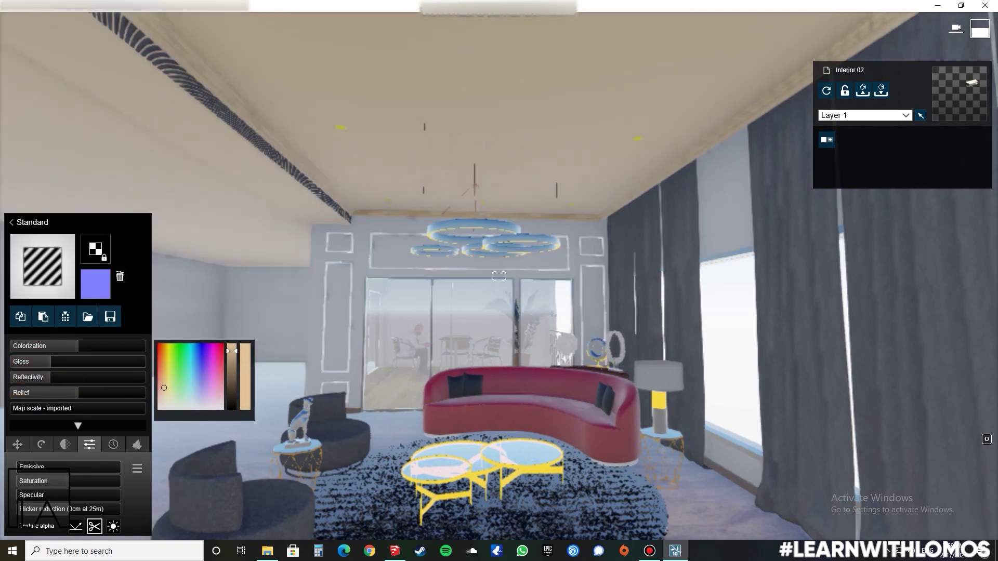
Copy the orange-tinted Standard light material, paste it onto the round ceiling downlights and save the material changes.
{"action": "key", "text": "w"}
{"action": "key", "text": "a"}
{"action": "key", "text": "s"}
{"action": "left_click", "coordinate": [619, 124]}
{"action": "left_click", "coordinate": [21, 317]}
{"action": "key", "text": "a"}
{"action": "right_click_drag", "start_coordinate": [457, 359], "coordinate": [476, 266]}
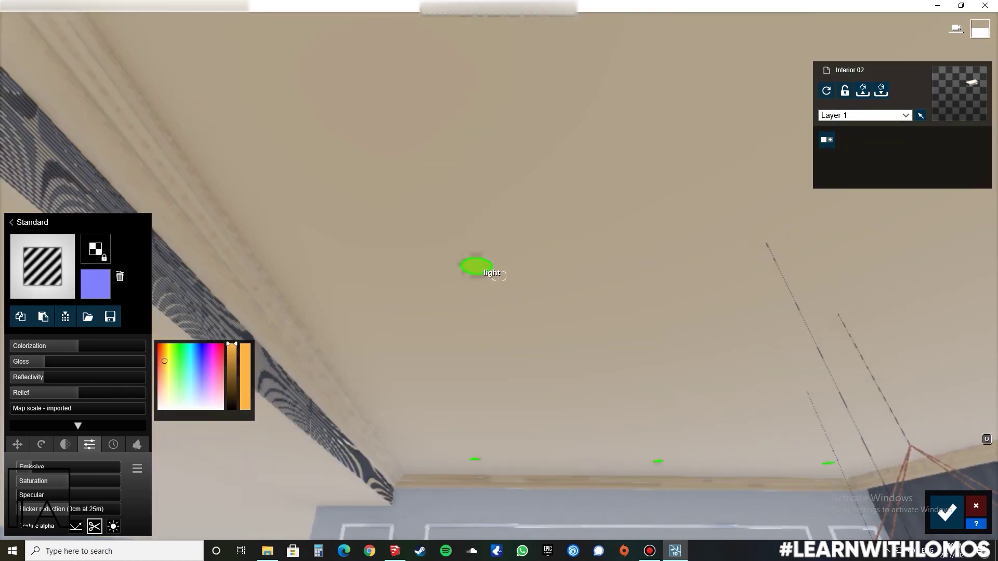
{"action": "left_click", "coordinate": [476, 266]}
{"action": "left_click", "coordinate": [33, 283]}
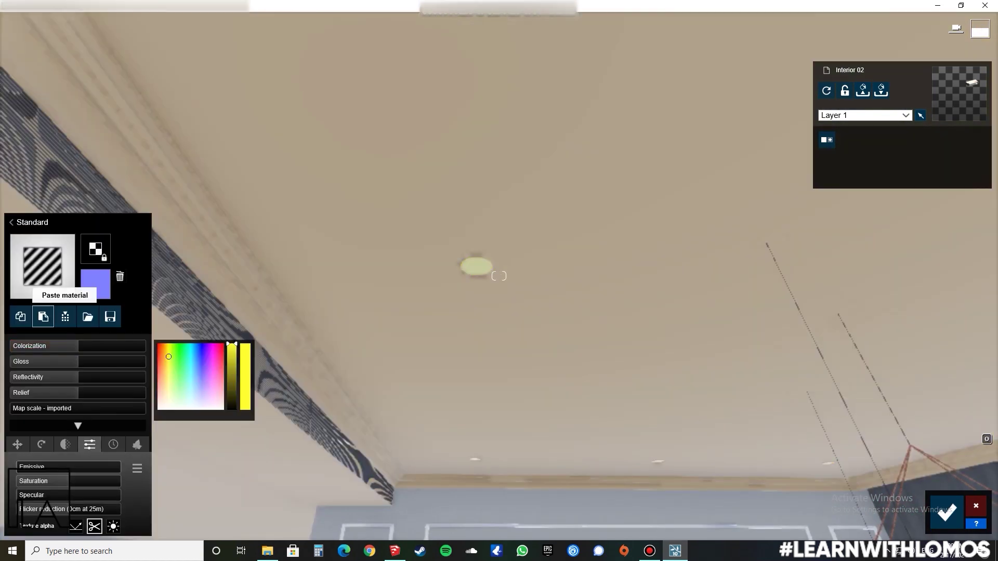
{"action": "left_click", "coordinate": [44, 317]}
{"action": "key", "text": "s"}
{"action": "mouse_move", "coordinate": [441, 434]}
{"action": "right_mouse_down"}
{"action": "mouse_move", "coordinate": [432, 481]}
{"action": "mouse_move", "coordinate": [545, 515]}
{"action": "mouse_move", "coordinate": [727, 470]}
{"action": "mouse_move", "coordinate": [442, 449]}
{"action": "right_mouse_up"}
{"action": "key", "text": "w"}
{"action": "left_click", "coordinate": [946, 512]}
Enter Photo mode and face the bar cabinet seating area with the camera at 1.60 m eye level.
{"action": "left_click", "coordinate": [976, 464]}
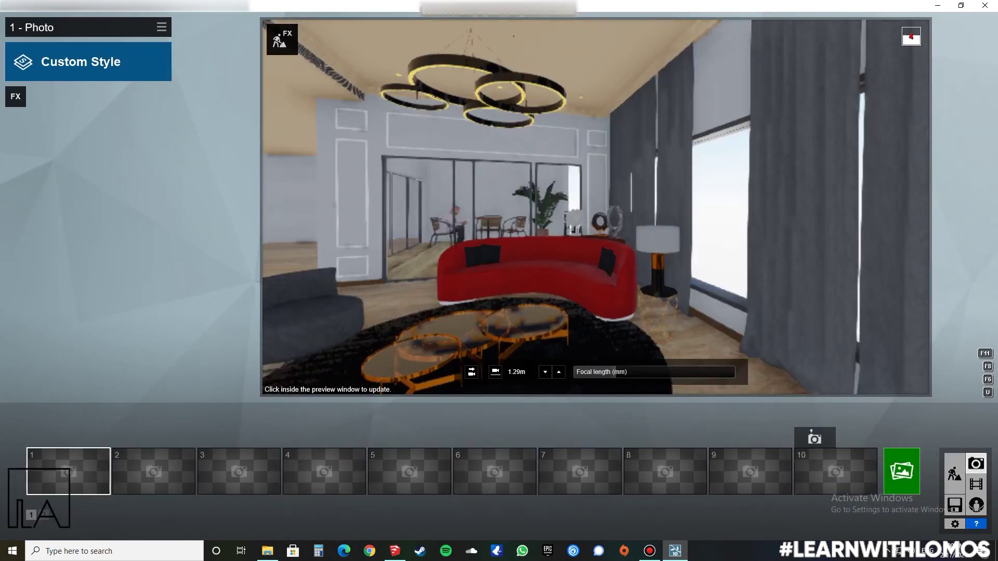
{"action": "right_click_drag", "start_coordinate": [649, 312], "coordinate": [782, 299]}
{"action": "key", "text": "w"}
{"action": "key", "text": "s"}
{"action": "right_click_drag", "start_coordinate": [608, 364], "coordinate": [653, 371]}
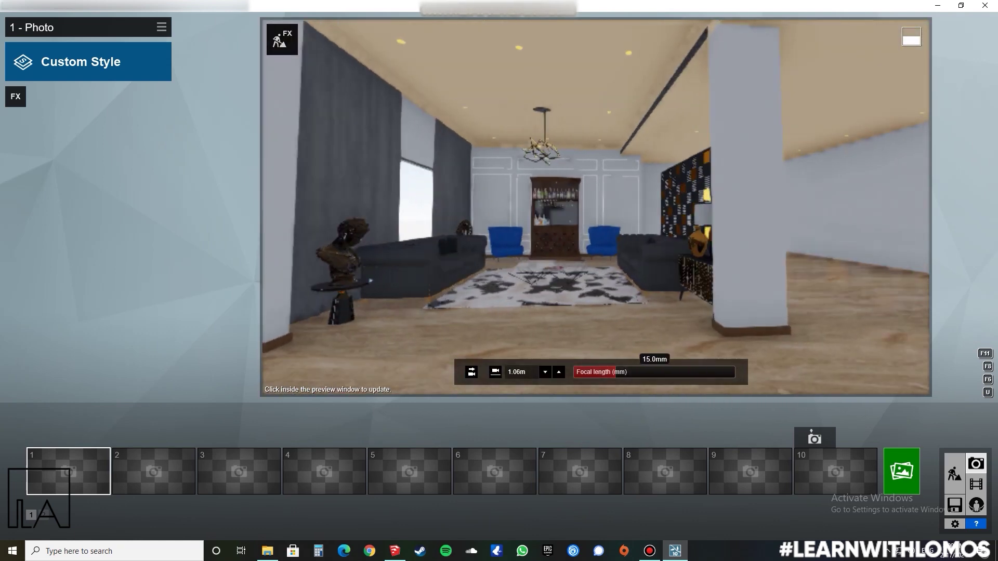
{"action": "key", "text": "w"}
{"action": "key", "text": "q"}
{"action": "key", "text": "w"}
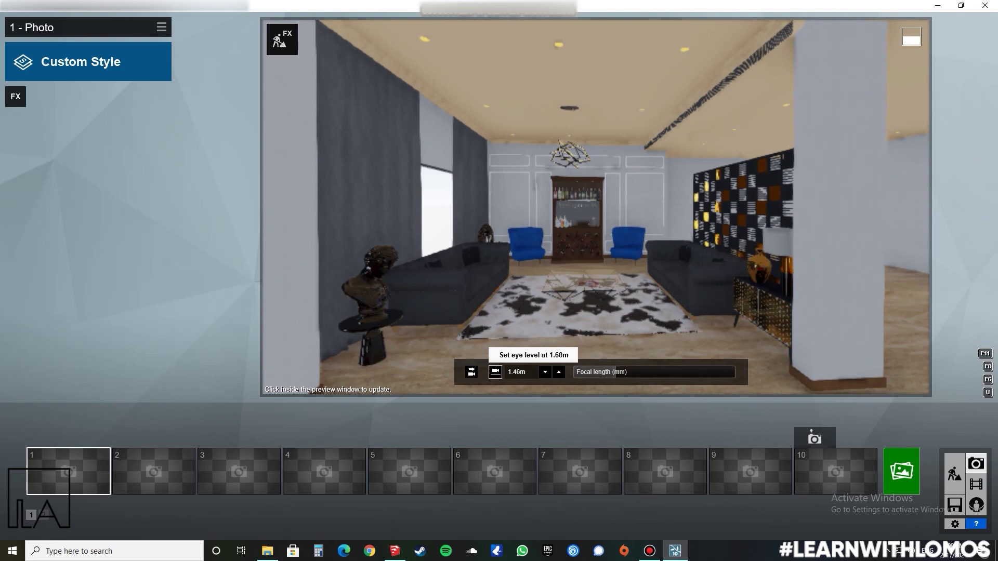
{"action": "left_click", "coordinate": [495, 372]}
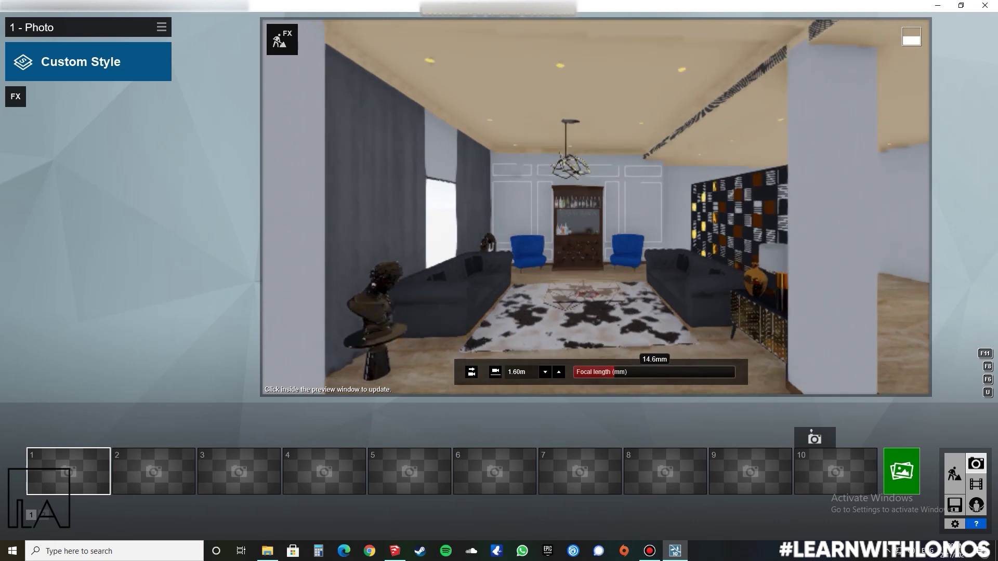
Reframe the bar cabinet seating area with a 30.4 mm focal length and a camera height of 1.00 m.
{"action": "left_click_drag", "start_coordinate": [614, 372], "coordinate": [647, 372]}
{"action": "scroll", "coordinate": [654, 371], "scroll_direction": "down", "scroll_amount": 1}
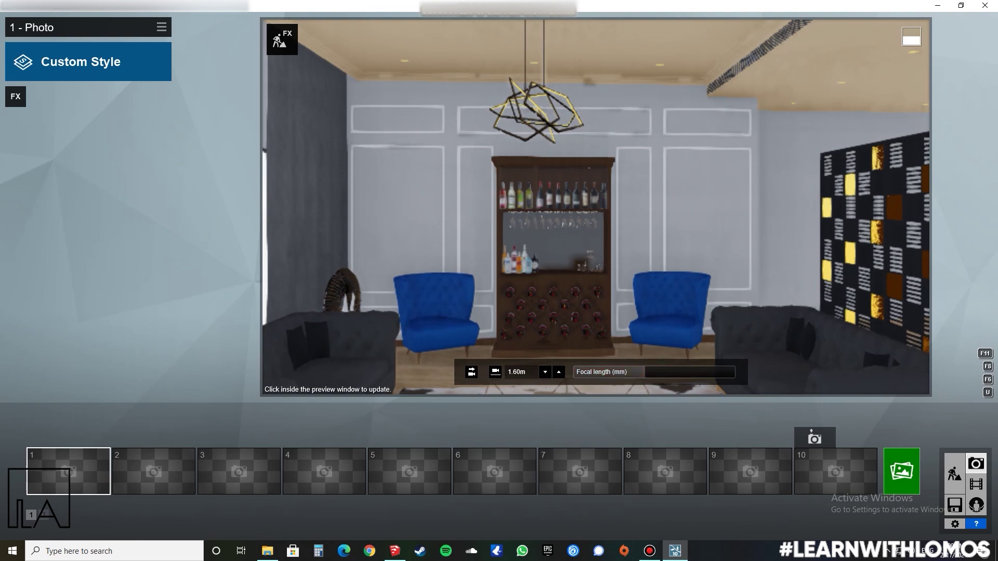
{"action": "key", "text": "s"}
{"action": "key", "text": "w"}
{"action": "key", "text": "e"}
{"action": "right_click_drag", "start_coordinate": [596, 207], "coordinate": [603, 198]}
{"action": "left_click_drag", "start_coordinate": [645, 373], "coordinate": [641, 372]}
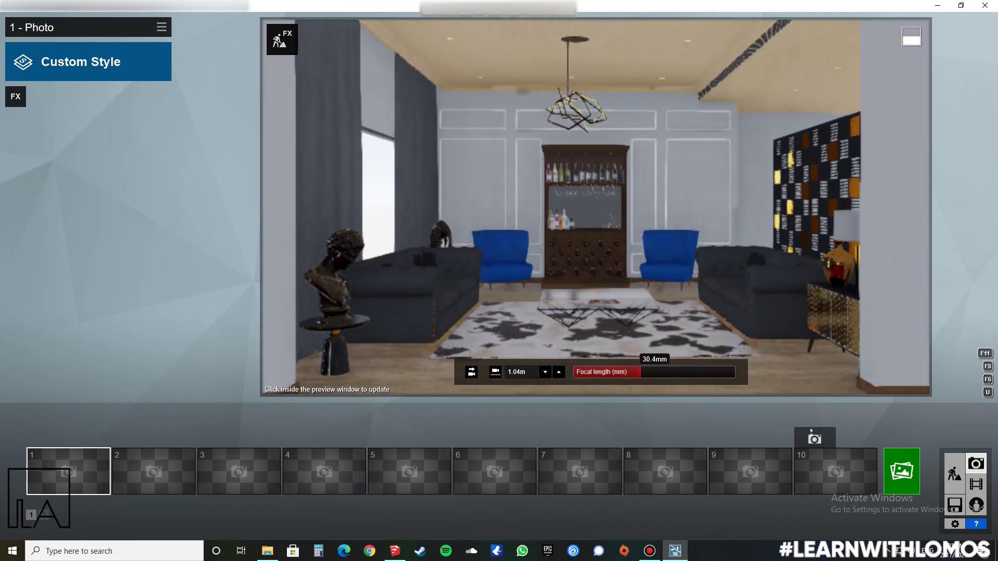
{"action": "left_click", "coordinate": [496, 371]}
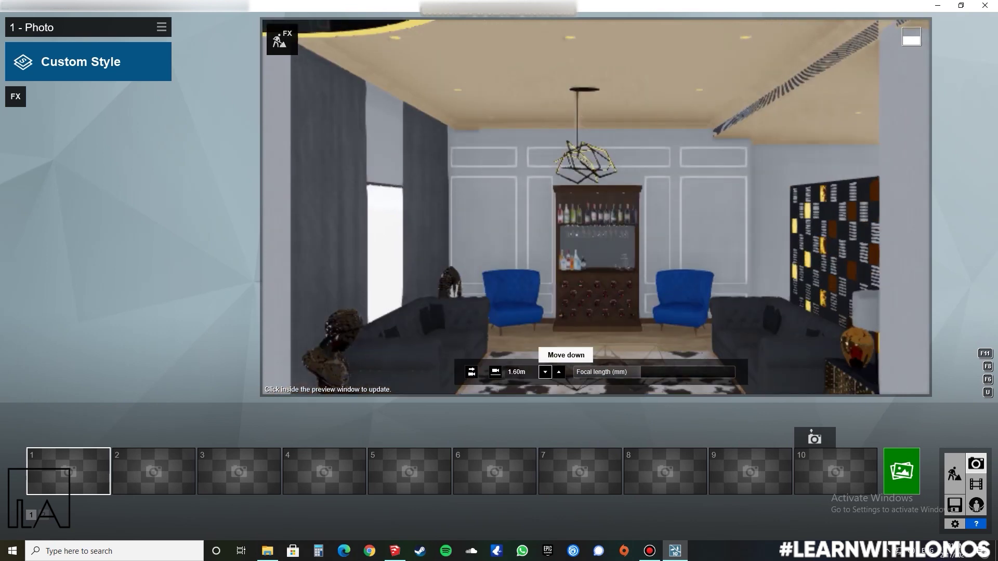
{"action": "left_click", "coordinate": [545, 372]}
{"action": "left_click", "coordinate": [545, 372]}
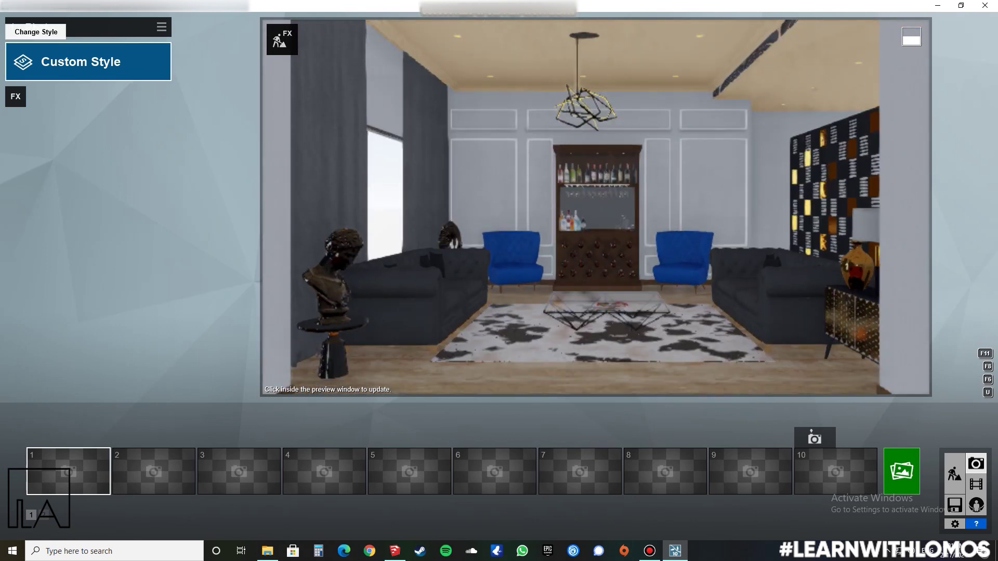
Apply the Interior style to the photo and shift the camera slightly sideways.
{"action": "left_click", "coordinate": [83, 62]}
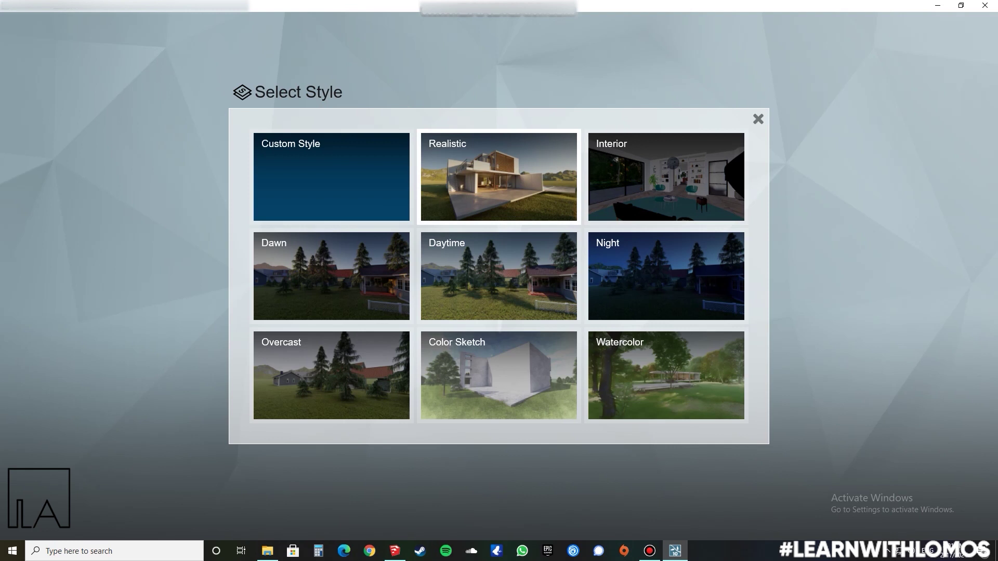
{"action": "left_click", "coordinate": [666, 179]}
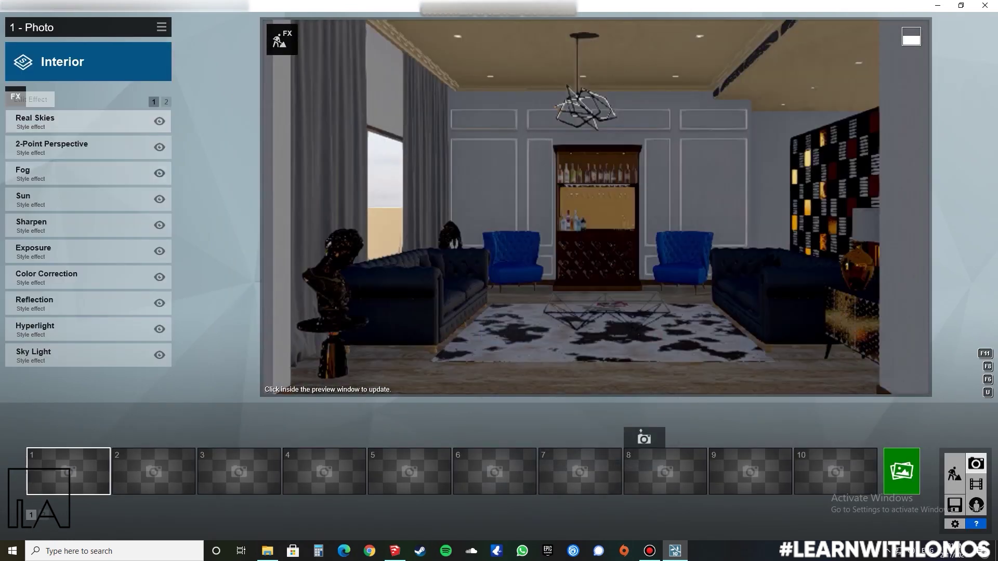
{"action": "key", "text": "d"}
{"action": "key", "text": "d"}
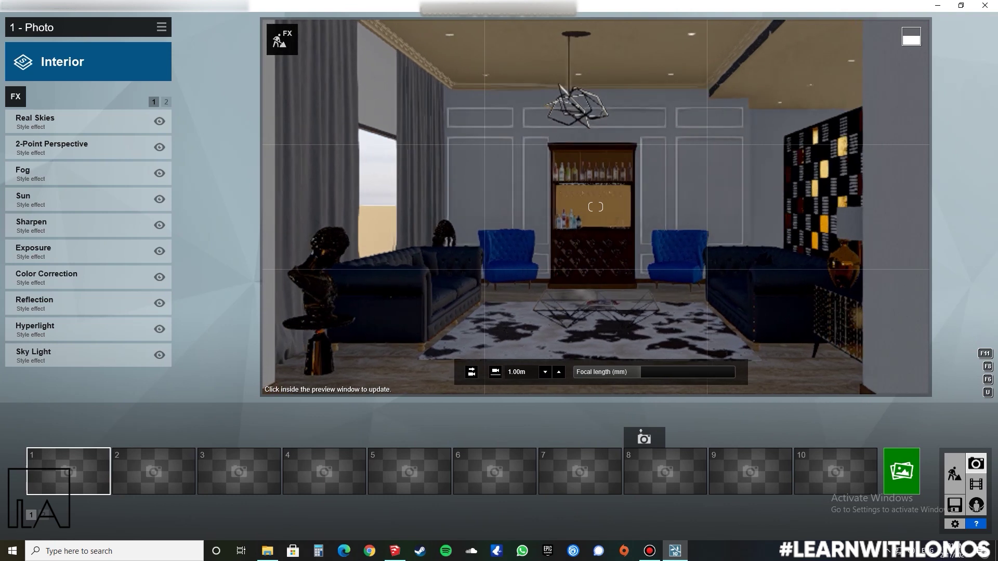
Add an effect from the Camera category to the photo and return to the effects list.
{"action": "left_click", "coordinate": [16, 97]}
{"action": "left_click", "coordinate": [307, 249]}
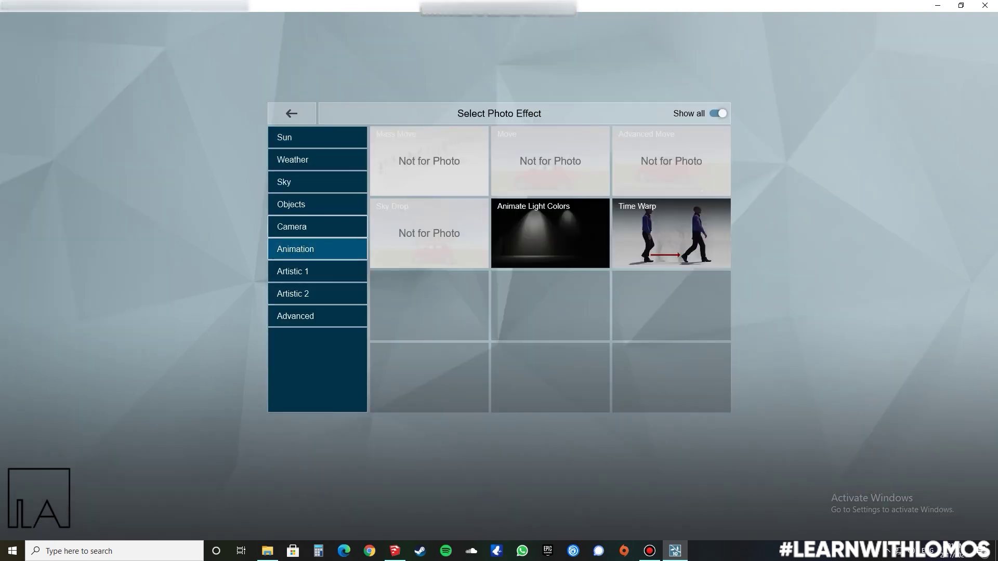
{"action": "left_click", "coordinate": [307, 227]}
{"action": "left_click", "coordinate": [429, 233]}
{"action": "left_click", "coordinate": [14, 121]}
Set the Real Skies effect to the third Morning sky and adjust its heading.
{"action": "left_click", "coordinate": [42, 123]}
{"action": "left_click", "coordinate": [45, 159]}
{"action": "left_click", "coordinate": [666, 192]}
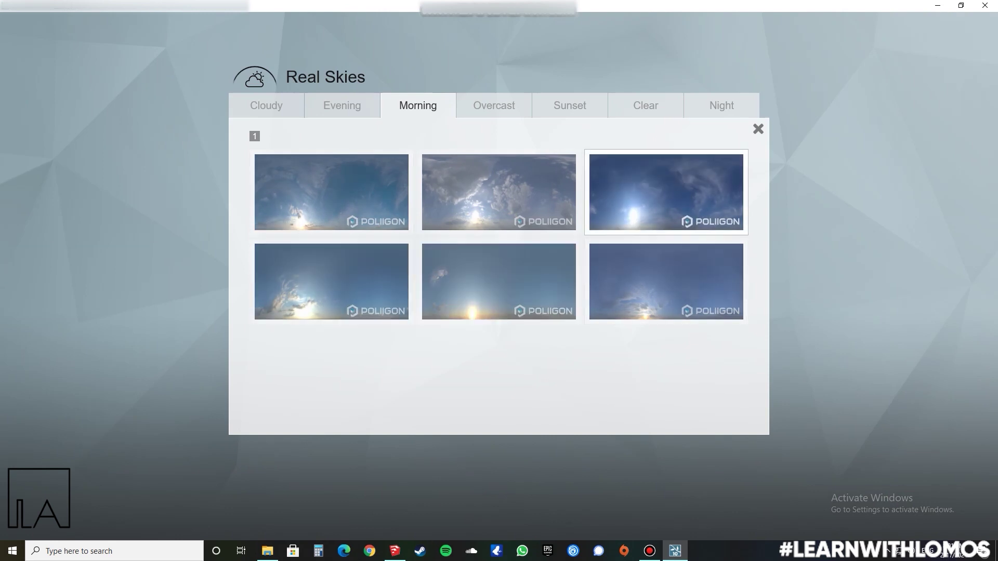
{"action": "left_click_drag", "start_coordinate": [62, 182], "coordinate": [102, 182]}
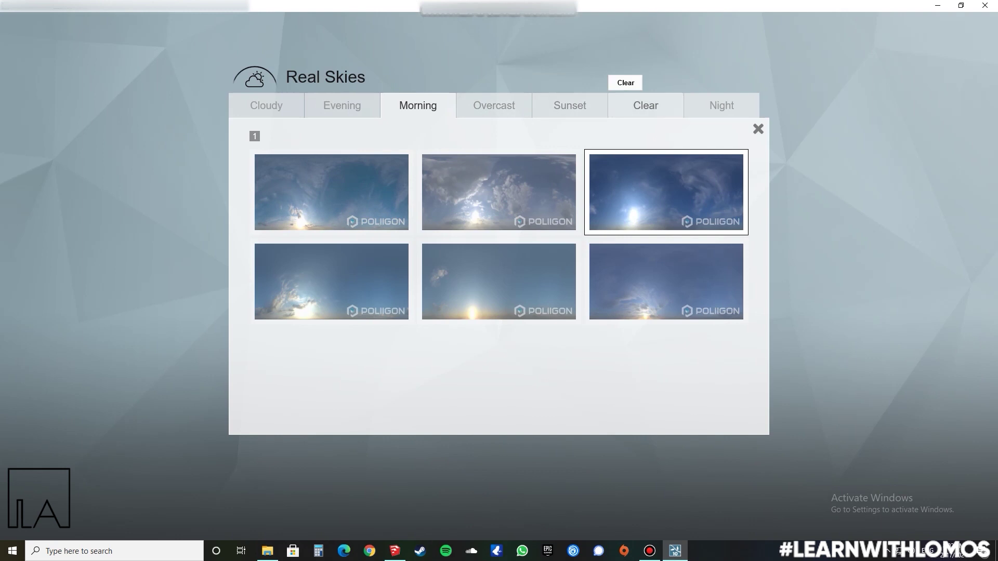
Set the Real Skies effect to the fourth Clear sky and increase its heading until sunlight falls across the rug.
{"action": "left_click", "coordinate": [645, 105]}
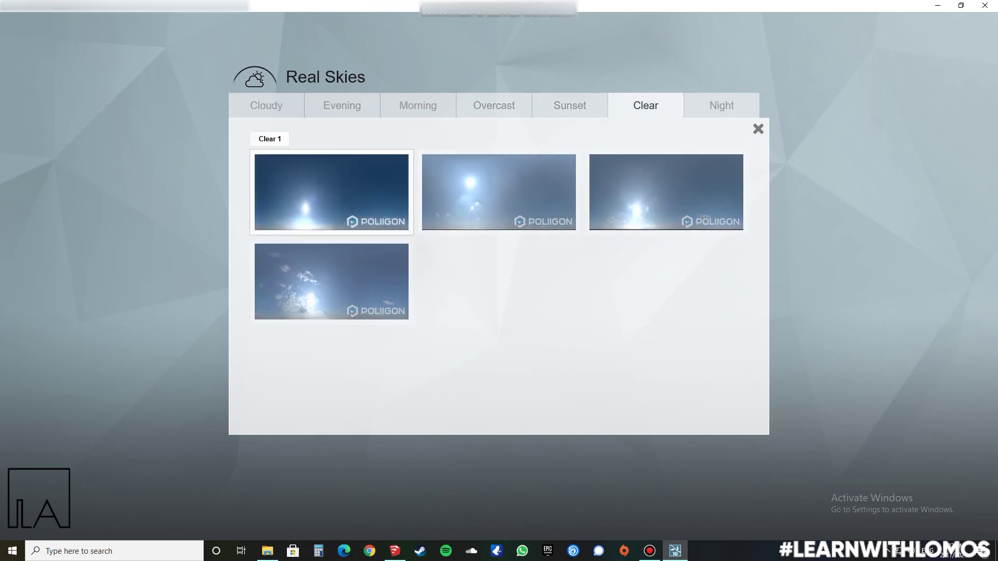
{"action": "left_click", "coordinate": [332, 282]}
{"action": "mouse_move", "coordinate": [88, 182]}
{"action": "left_mouse_down"}
{"action": "mouse_move", "coordinate": [135, 182]}
{"action": "mouse_move", "coordinate": [71, 183]}
{"action": "mouse_move", "coordinate": [105, 182]}
{"action": "left_mouse_up"}
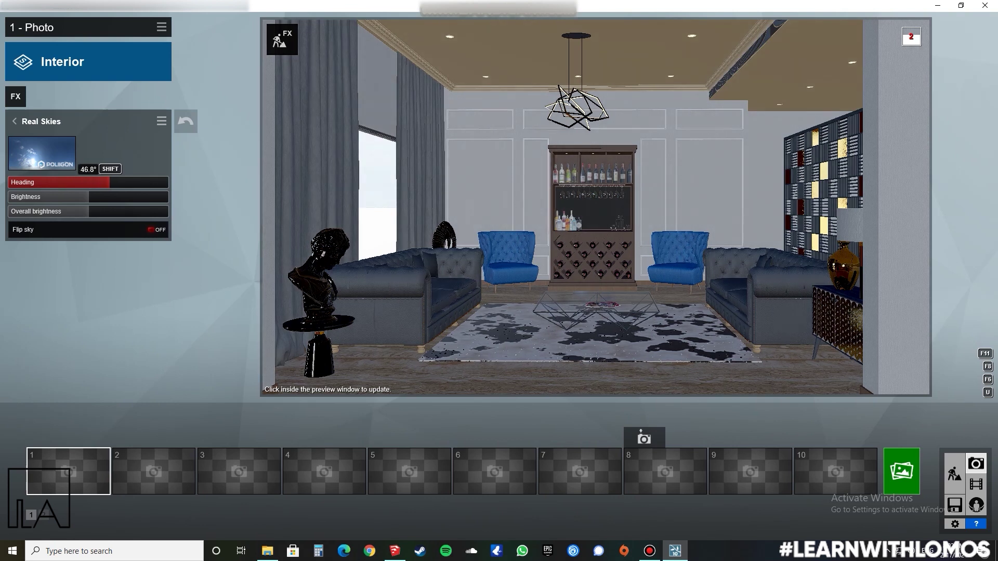
{"action": "left_click", "coordinate": [954, 524]}
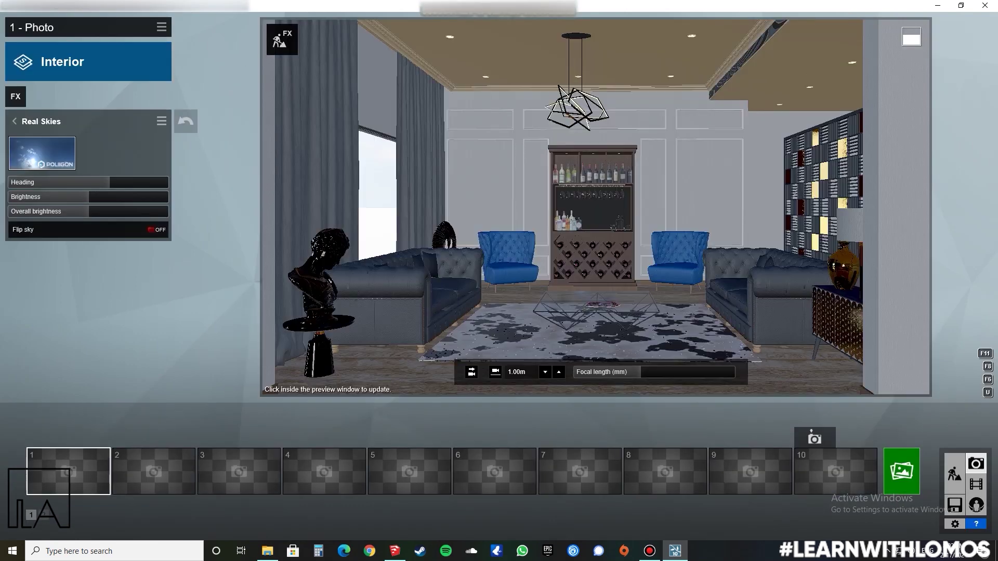
{"action": "left_click_drag", "start_coordinate": [110, 183], "coordinate": [124, 182]}
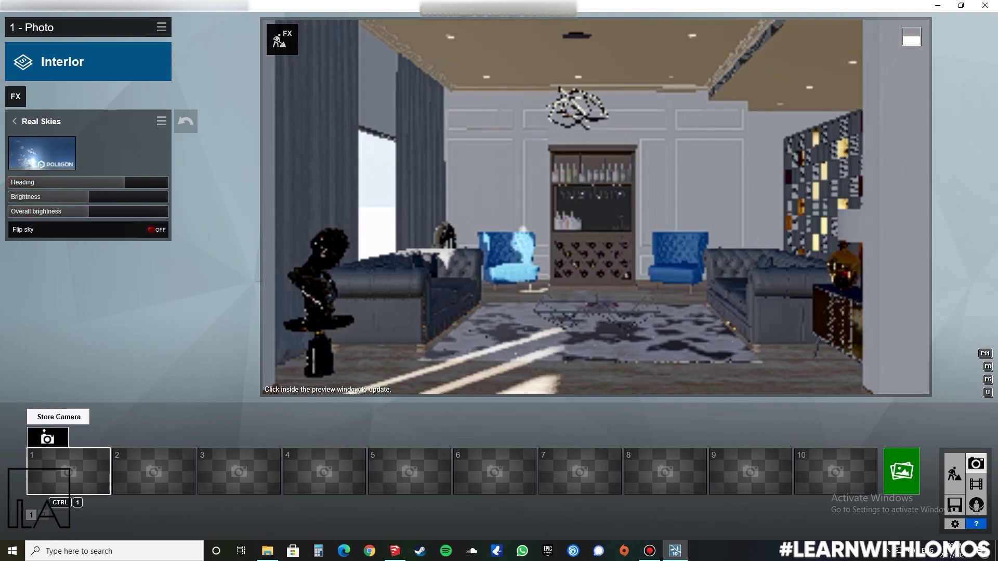
Store the current view as photo 1, and store a view facing the red sofa at about 1.10 m camera height as photo 2.
{"action": "left_click", "coordinate": [47, 439]}
{"action": "right_click_drag", "start_coordinate": [596, 208], "coordinate": [385, 212]}
{"action": "key", "text": "s"}
{"action": "key", "text": "s"}
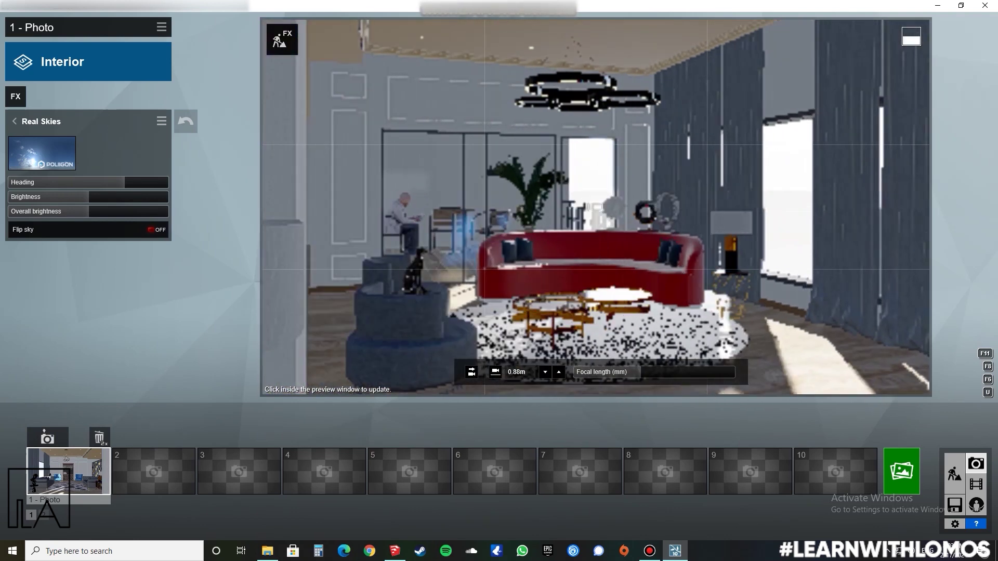
{"action": "key", "text": "w"}
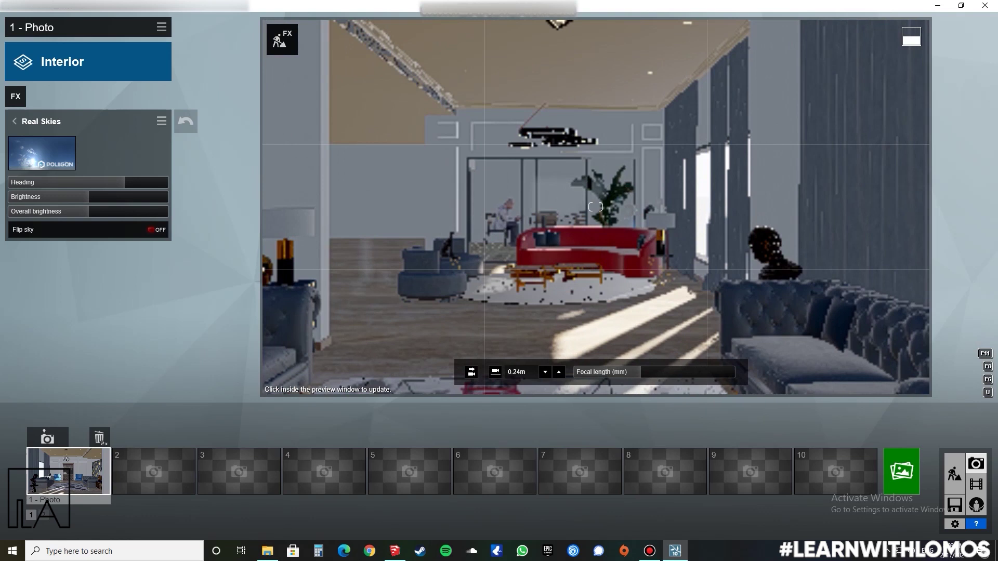
{"action": "key", "text": "w"}
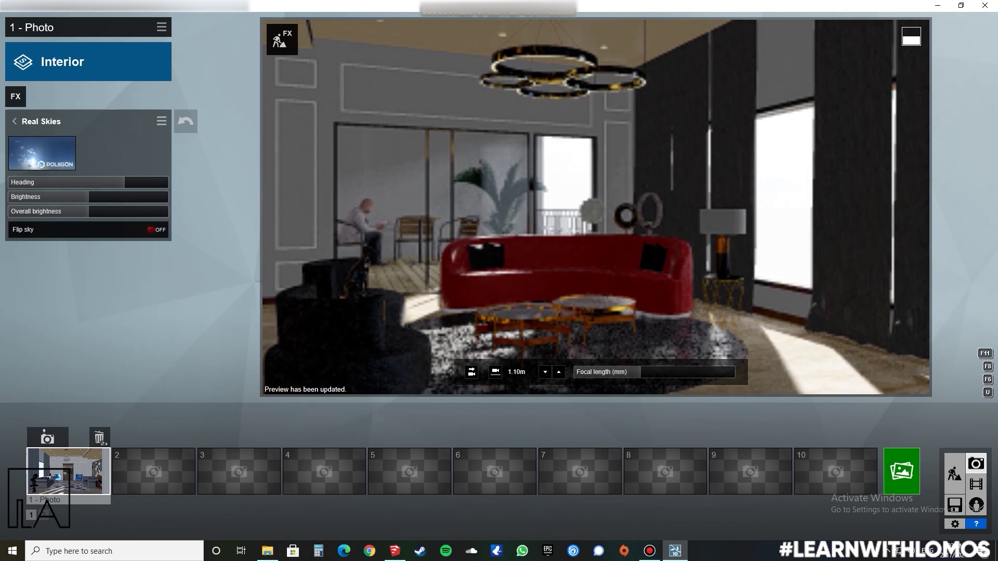
{"action": "left_click", "coordinate": [134, 438]}
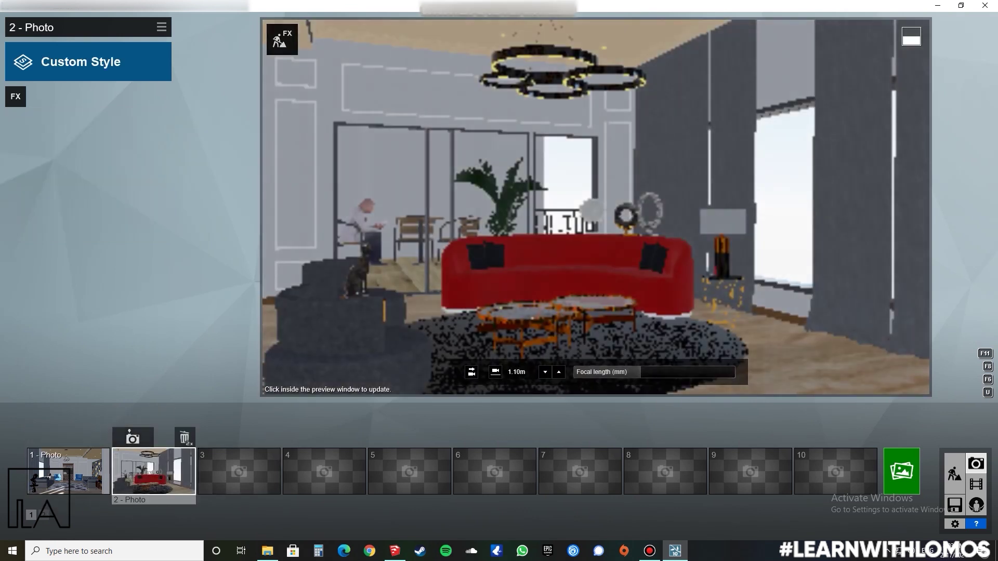
Copy the Interior style effects from photo 1 and paste them onto photo 2.
{"action": "left_click", "coordinate": [68, 471]}
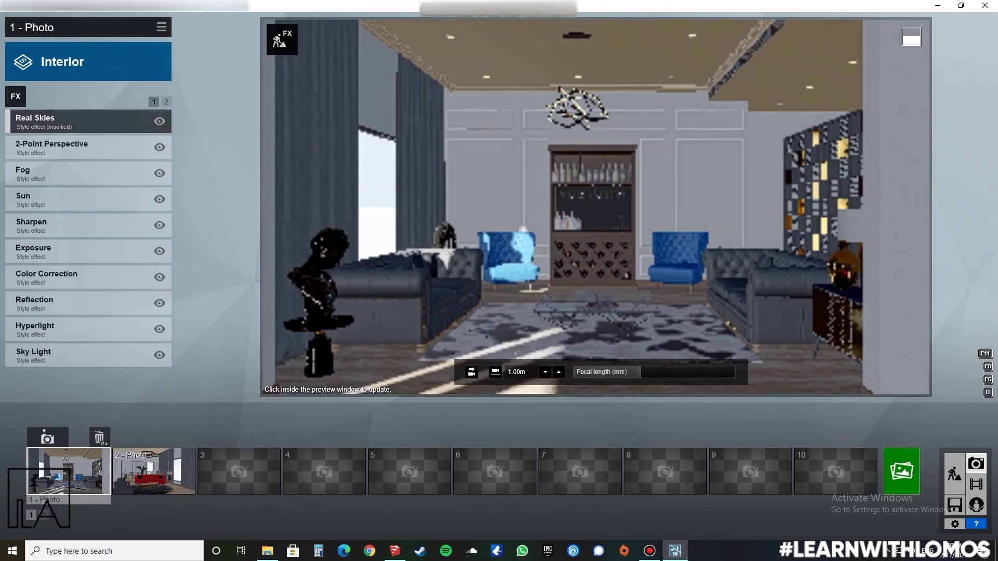
{"action": "left_click", "coordinate": [161, 27]}
{"action": "left_click", "coordinate": [87, 39]}
{"action": "left_click", "coordinate": [154, 471]}
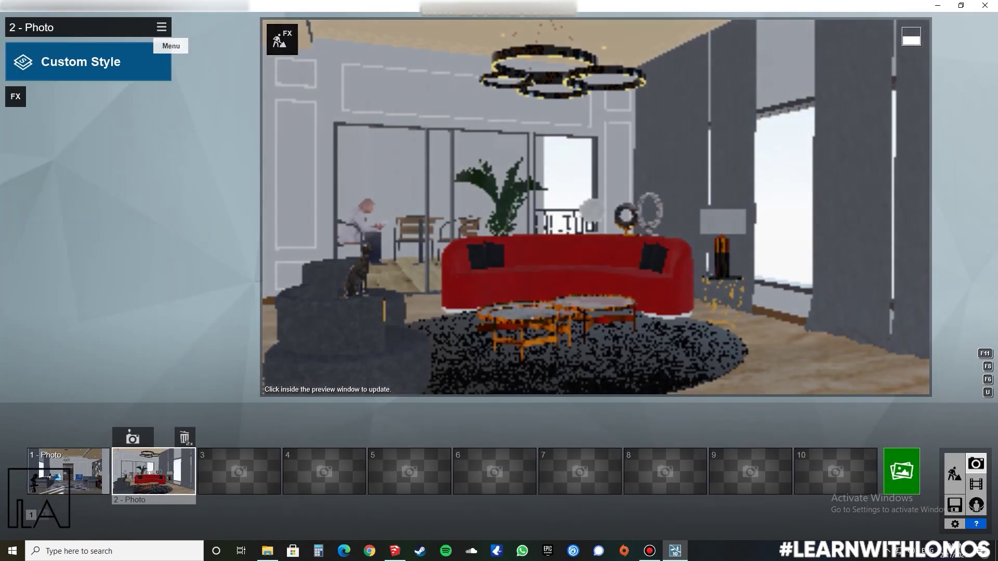
{"action": "left_click", "coordinate": [161, 27]}
{"action": "left_click", "coordinate": [196, 40]}
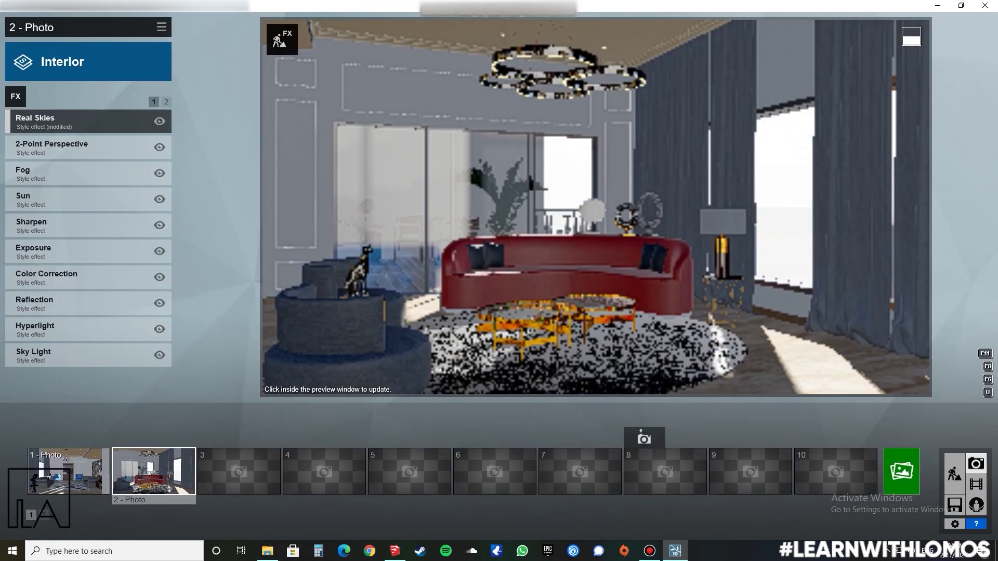
Frame a side view of the red sofa toward the curtains at about 1.40 m camera height and store it as photo 3.
{"action": "mouse_move", "coordinate": [596, 207]}
{"action": "right_mouse_down"}
{"action": "mouse_move", "coordinate": [780, 207]}
{"action": "mouse_move", "coordinate": [499, 213]}
{"action": "mouse_move", "coordinate": [596, 206]}
{"action": "right_mouse_up"}
{"action": "key", "text": "s"}
{"action": "key", "text": "s"}
{"action": "key", "text": "w"}
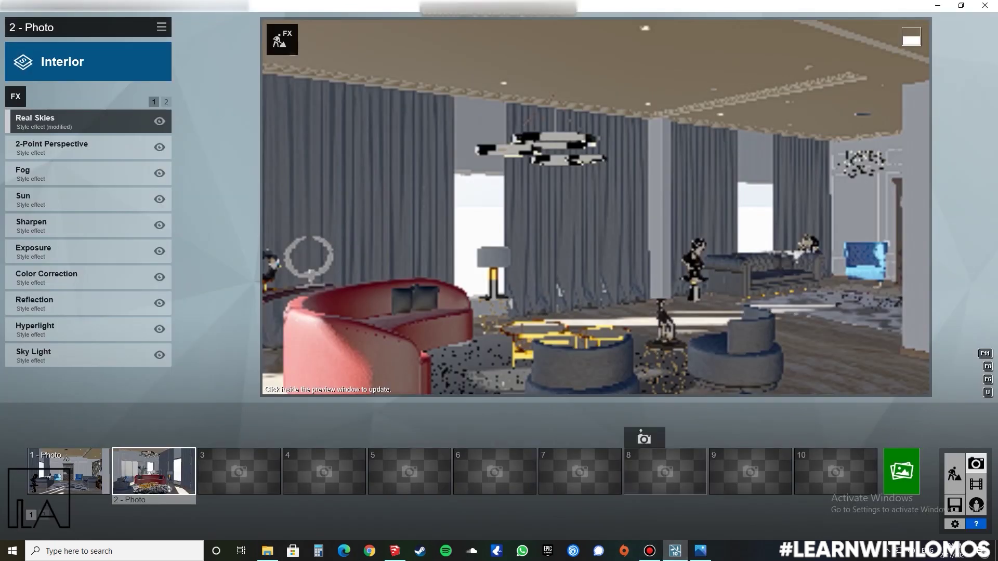
{"action": "left_click", "coordinate": [545, 373]}
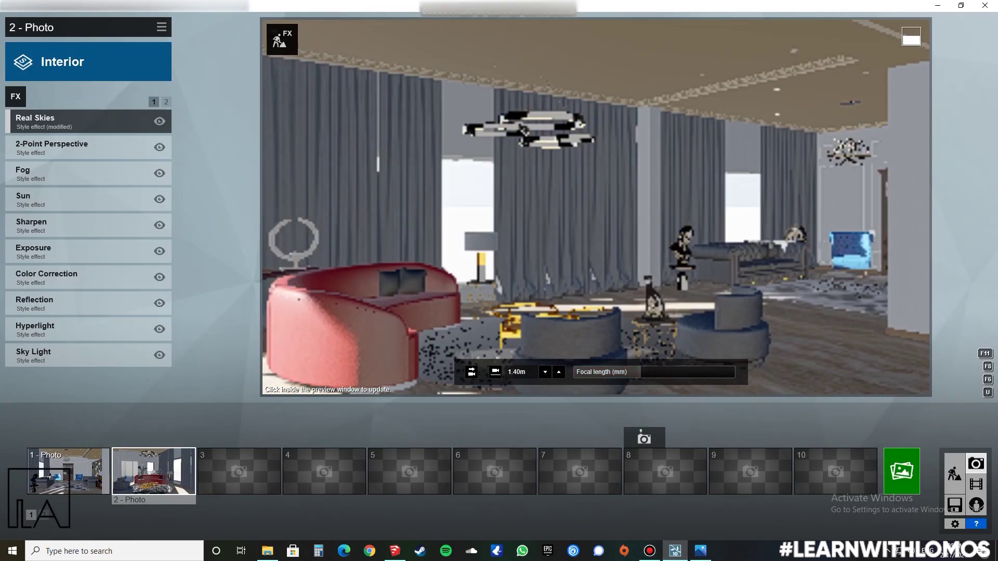
{"action": "left_click", "coordinate": [218, 437]}
Copy the Interior style effects from photo 2 and paste them onto photo 3.
{"action": "left_click", "coordinate": [154, 472]}
{"action": "left_click", "coordinate": [162, 27]}
{"action": "left_click", "coordinate": [162, 27]}
{"action": "left_click", "coordinate": [162, 27]}
{"action": "left_click", "coordinate": [136, 38]}
{"action": "left_click", "coordinate": [86, 39]}
{"action": "left_click", "coordinate": [238, 472]}
{"action": "left_click", "coordinate": [162, 27]}
{"action": "left_click", "coordinate": [191, 31]}
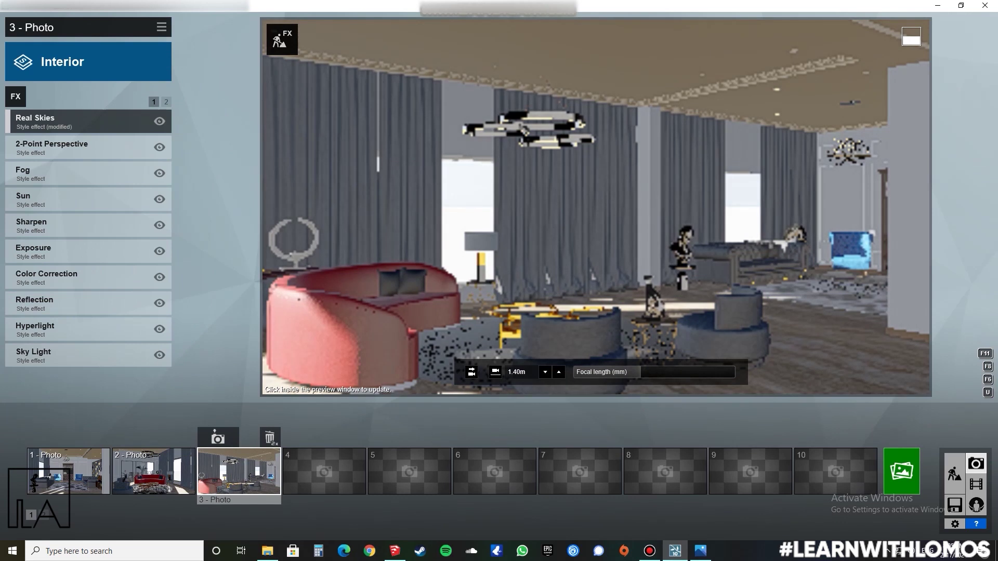
Set up a photo set render of all three photos with the material ID map as additional output.
{"action": "left_click", "coordinate": [68, 471]}
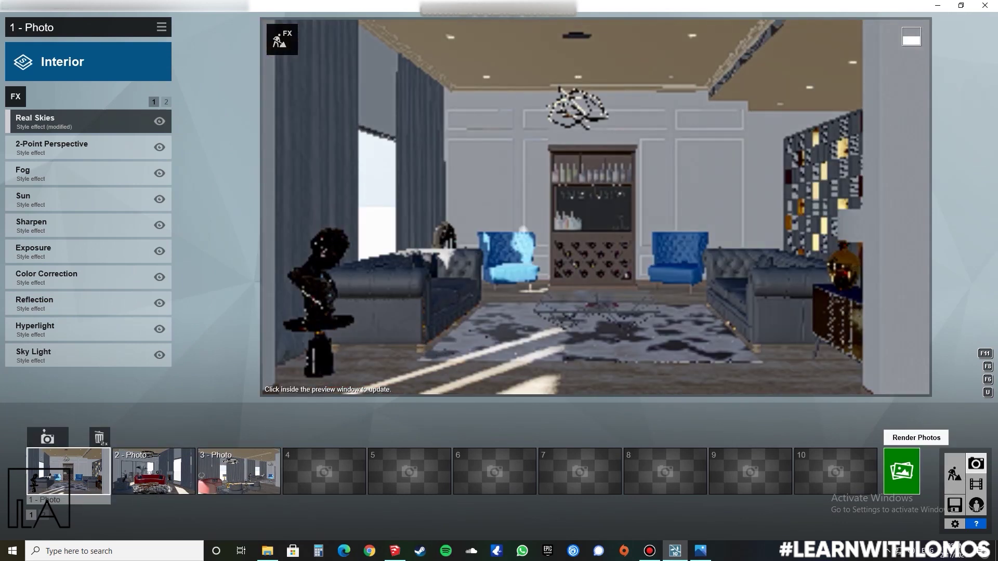
{"action": "left_click", "coordinate": [902, 470]}
{"action": "left_click", "coordinate": [357, 94]}
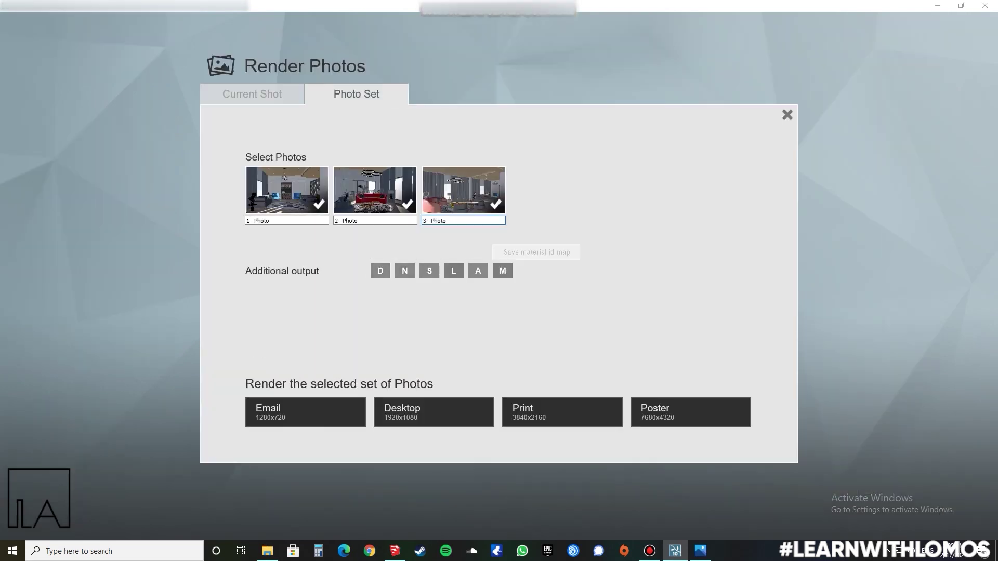
{"action": "left_click", "coordinate": [503, 271]}
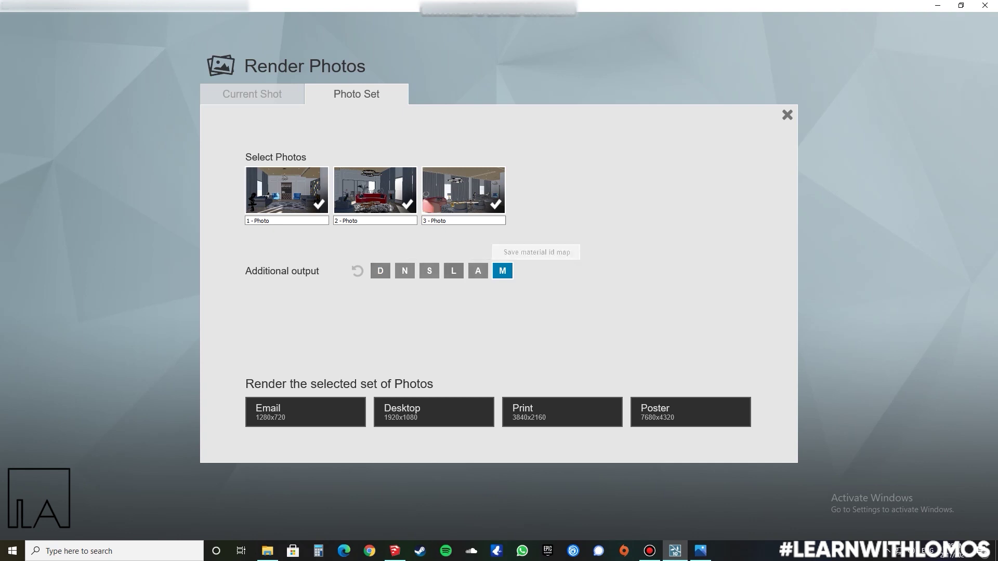
Render the photo set at Desktop 1920x1080 with the file name 1, and cancel the rendering during photo 2.
{"action": "left_click", "coordinate": [433, 412]}
{"action": "left_click", "coordinate": [561, 99]}
{"action": "double_click", "coordinate": [458, 181]}
{"action": "left_click", "coordinate": [471, 475]}
{"action": "type", "text": "1"}
{"action": "left_click", "coordinate": [725, 512]}
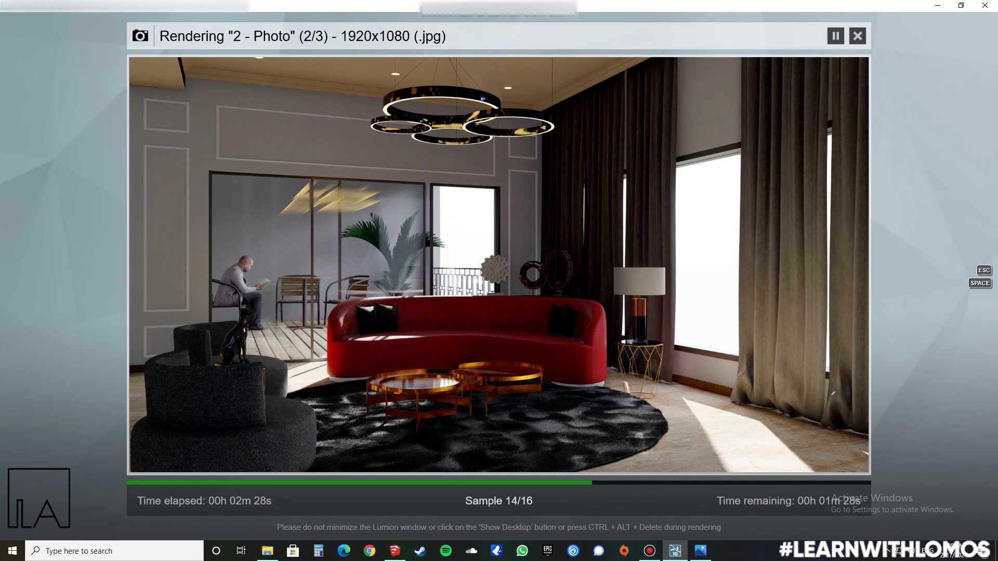
{"action": "key", "text": "Escape"}
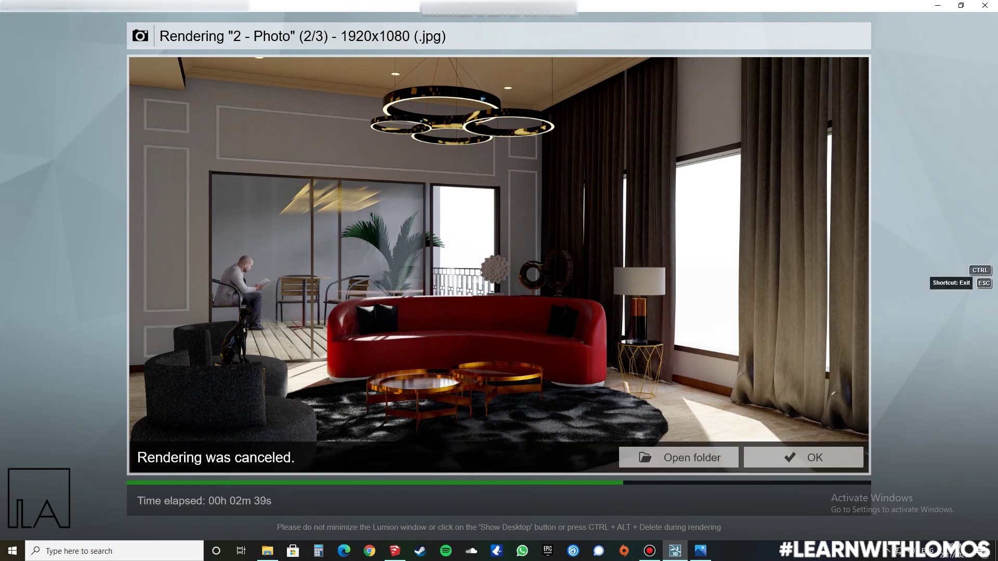